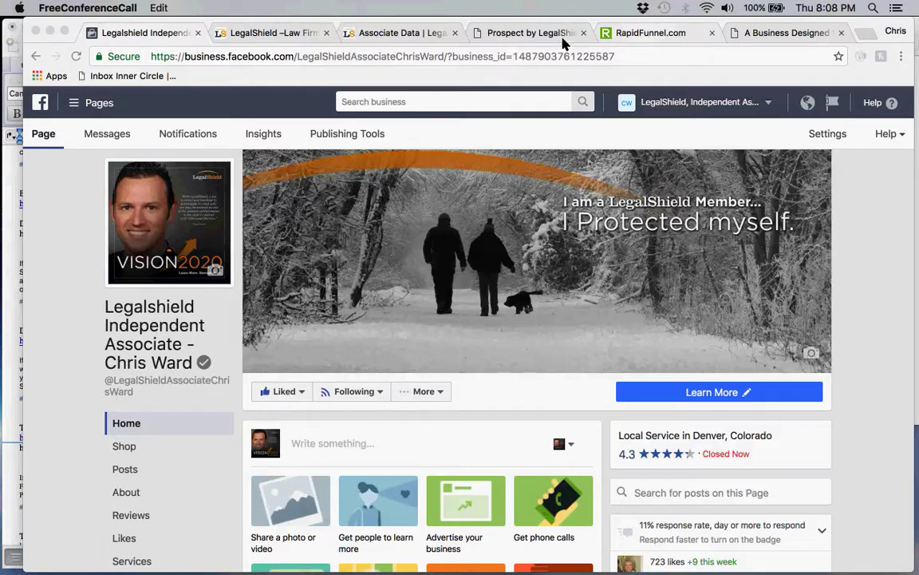
In RapidFunnel Resources, keep the Capture / Landing Pages category and open resource 1015's custom page
{"action": "left_click", "coordinate": [527, 32]}
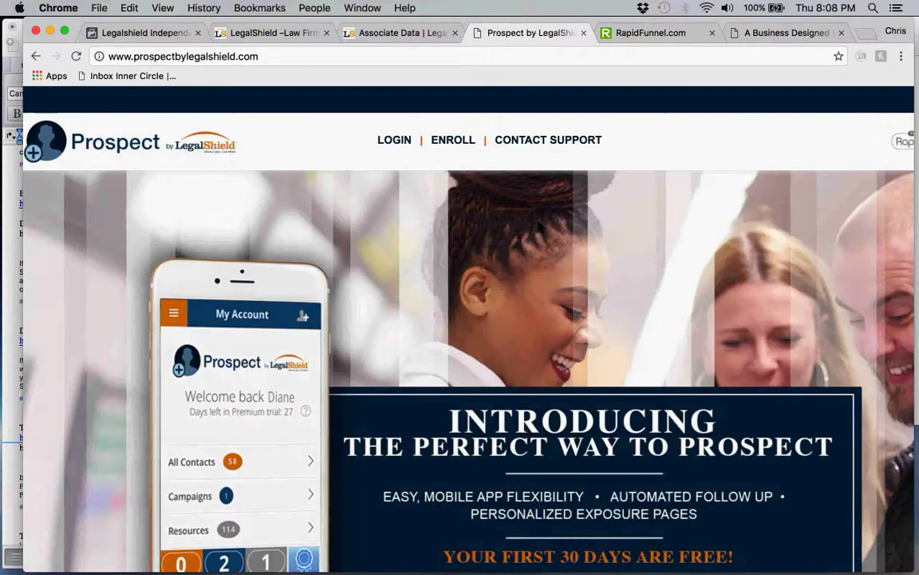
{"action": "scroll", "coordinate": [539, 231], "scroll_direction": "down", "scroll_amount": 3}
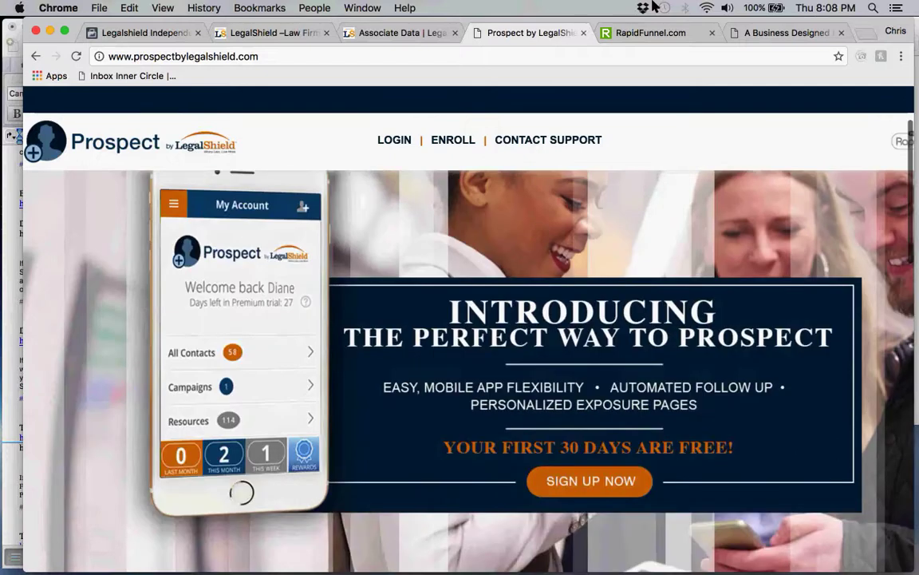
{"action": "left_click", "coordinate": [665, 35]}
{"action": "scroll", "coordinate": [602, 110], "scroll_direction": "up", "scroll_amount": 2}
{"action": "scroll", "coordinate": [603, 110], "scroll_direction": "up", "scroll_amount": 1}
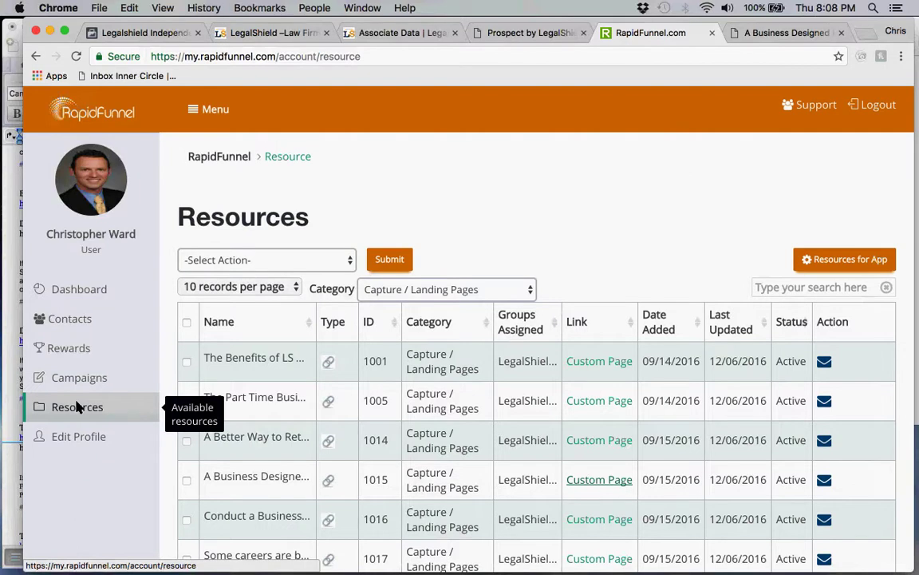
{"action": "left_click", "coordinate": [461, 295]}
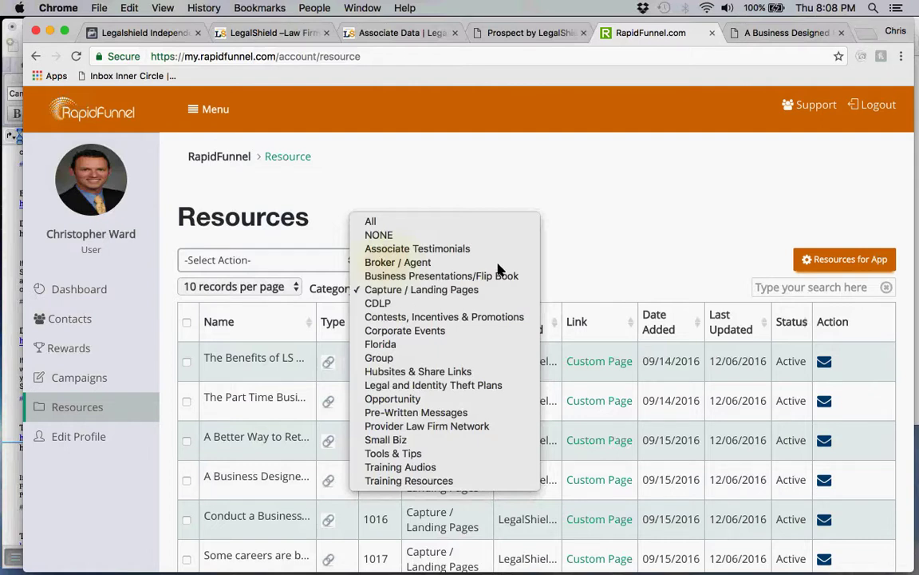
{"action": "left_click", "coordinate": [595, 160]}
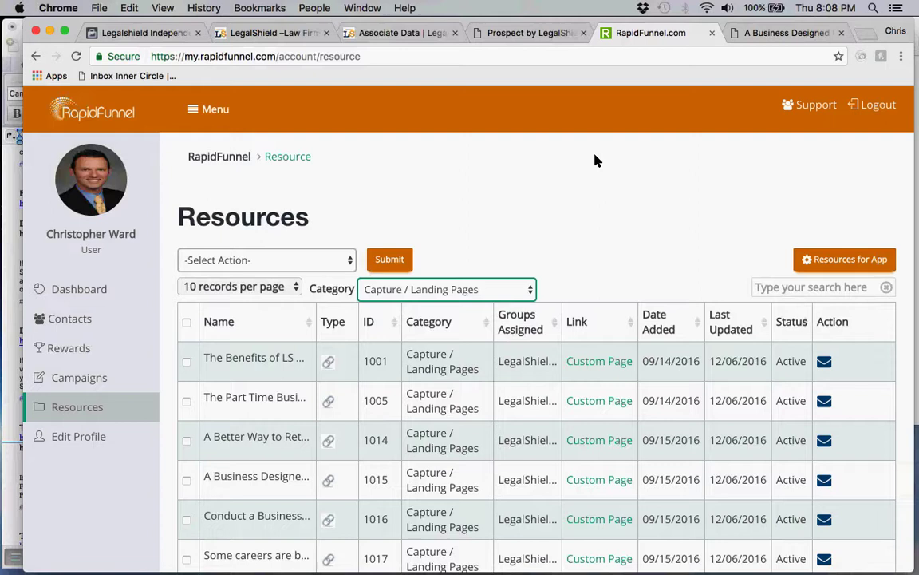
{"action": "scroll", "coordinate": [595, 160], "scroll_direction": "down", "scroll_amount": 3}
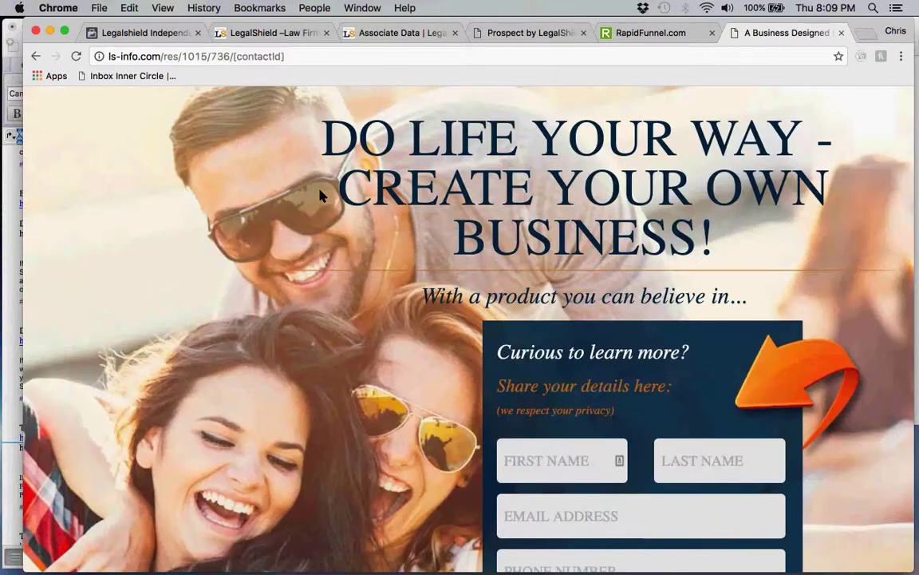
{"action": "scroll", "coordinate": [373, 276], "scroll_direction": "down", "scroll_amount": 1}
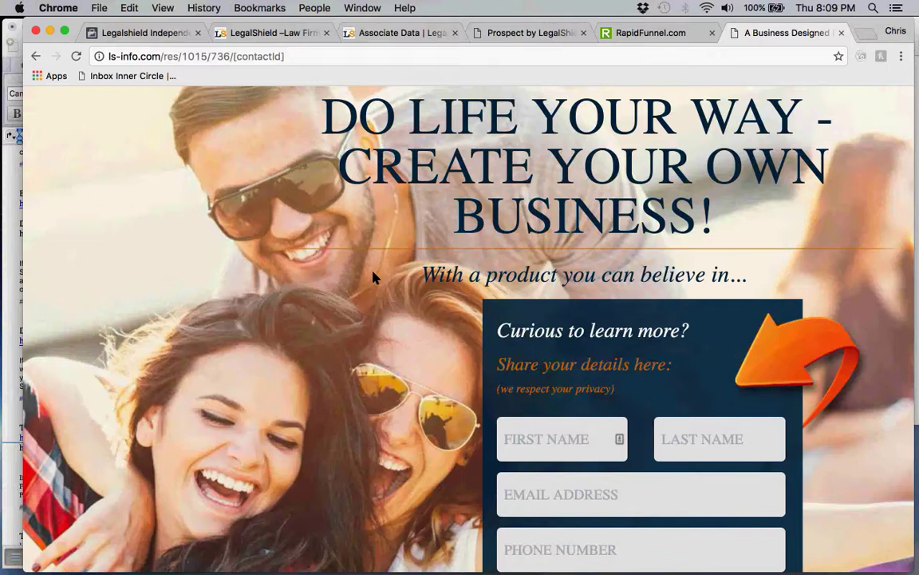
{"action": "scroll", "coordinate": [373, 275], "scroll_direction": "down", "scroll_amount": 1}
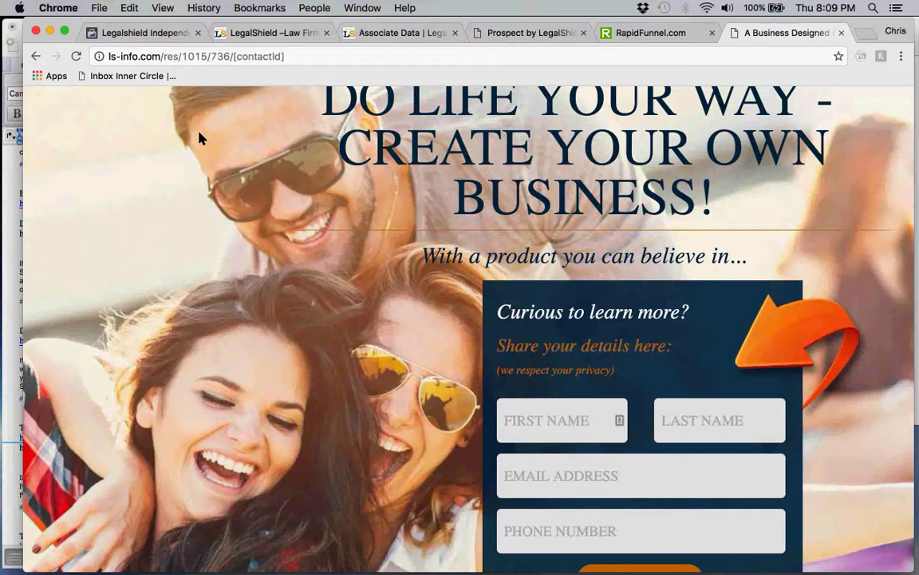
{"action": "scroll", "coordinate": [199, 138], "scroll_direction": "up", "scroll_amount": 2}
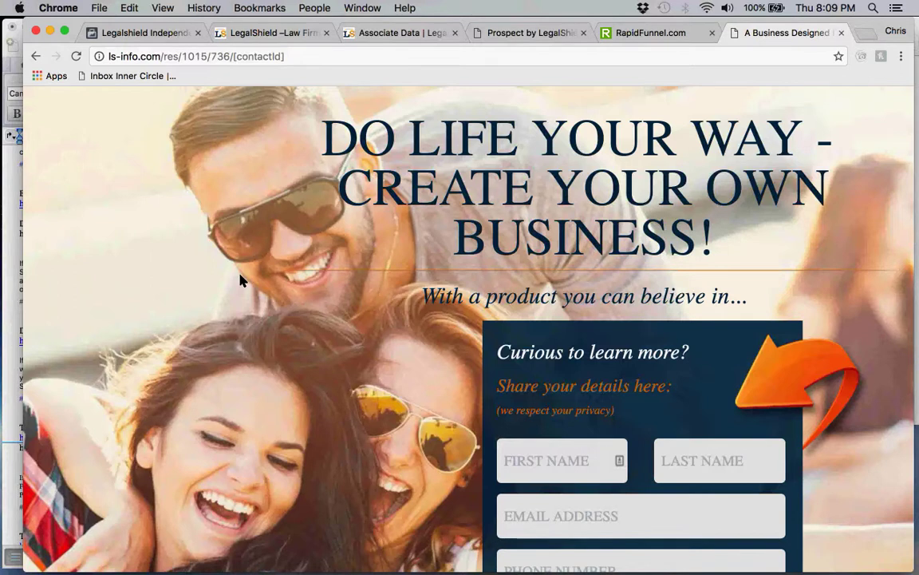
{"action": "scroll", "coordinate": [240, 274], "scroll_direction": "down", "scroll_amount": 7}
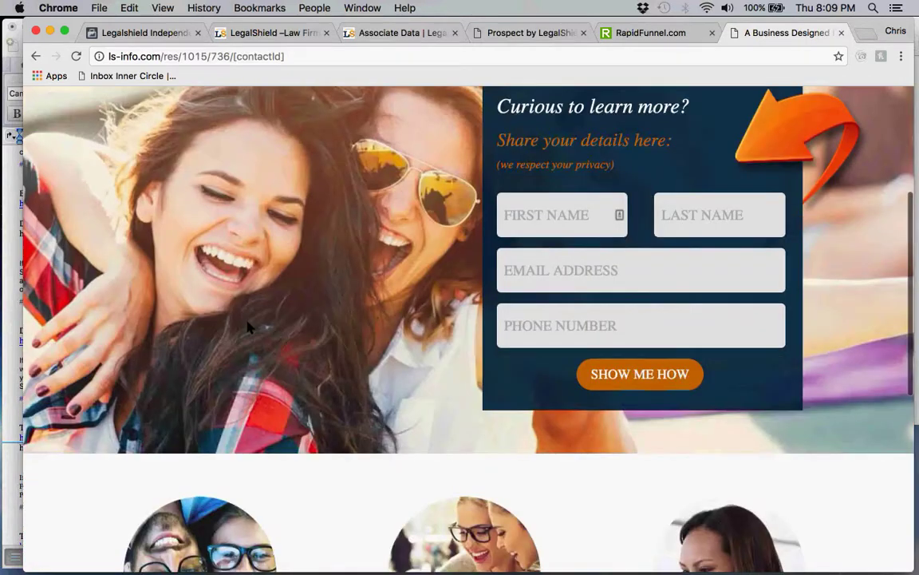
{"action": "scroll", "coordinate": [257, 383], "scroll_direction": "down", "scroll_amount": 2}
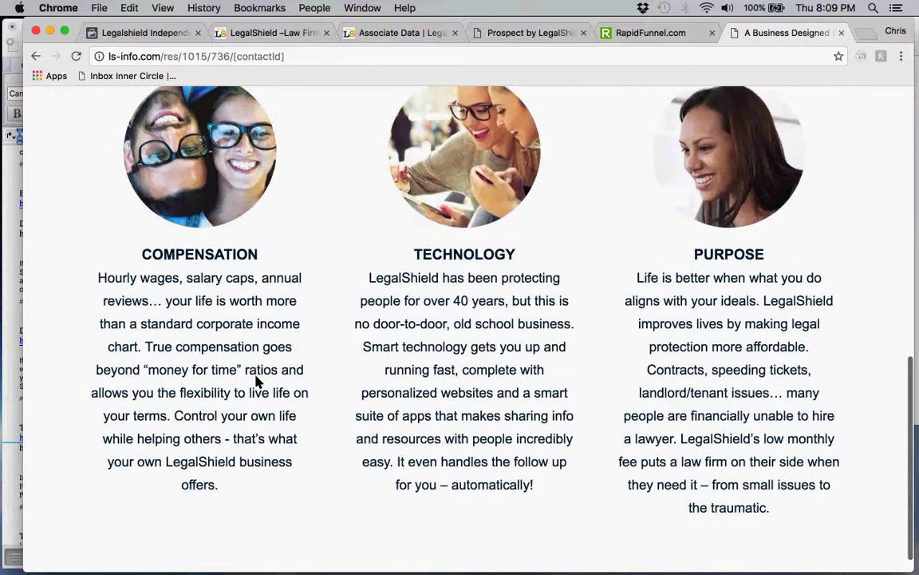
{"action": "scroll", "coordinate": [257, 382], "scroll_direction": "up", "scroll_amount": 5}
{"action": "scroll", "coordinate": [256, 382], "scroll_direction": "up", "scroll_amount": 4}
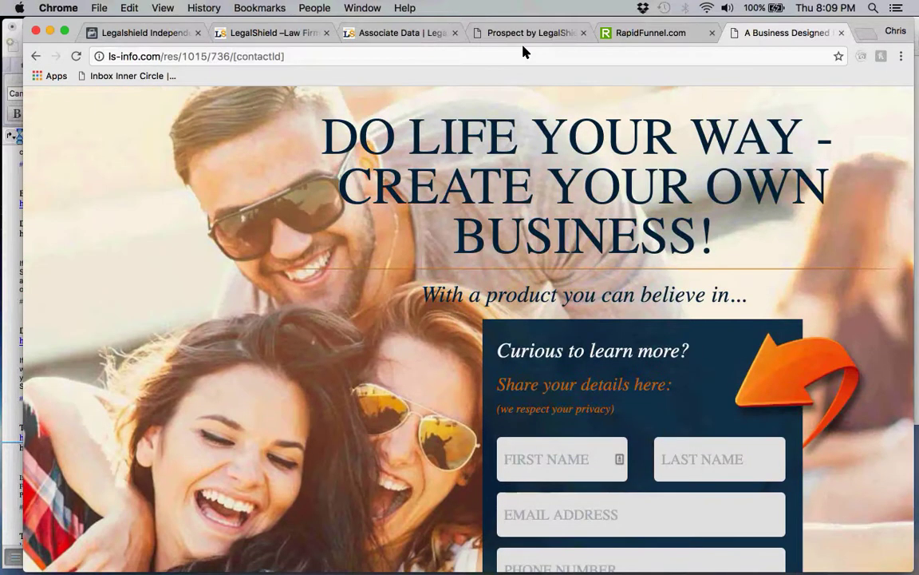
{"action": "left_click", "coordinate": [610, 33]}
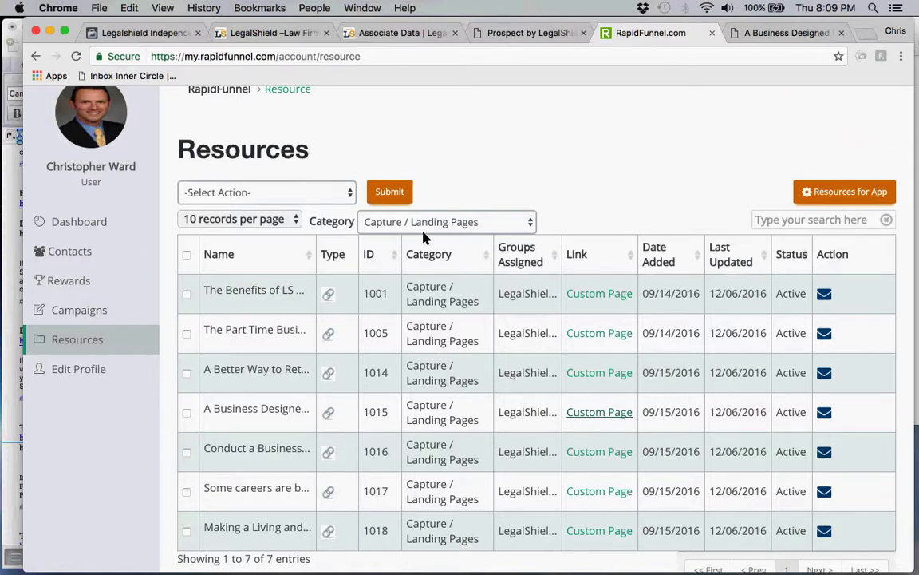
{"action": "left_click", "coordinate": [764, 34]}
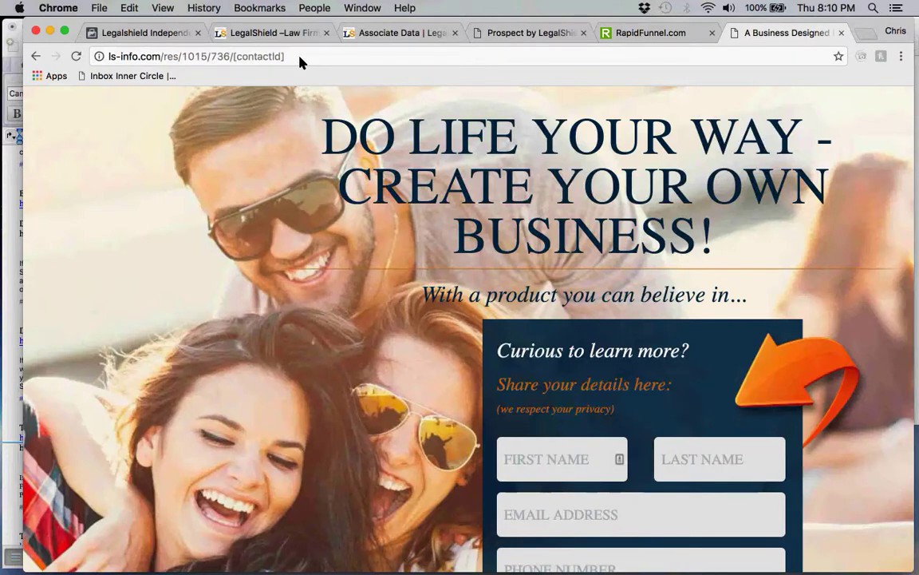
Paste the ls-info.com/res/1015/736/[contactId] landing page link into a new Facebook page post
{"action": "left_click", "coordinate": [260, 57]}
{"action": "key", "text": "super+c"}
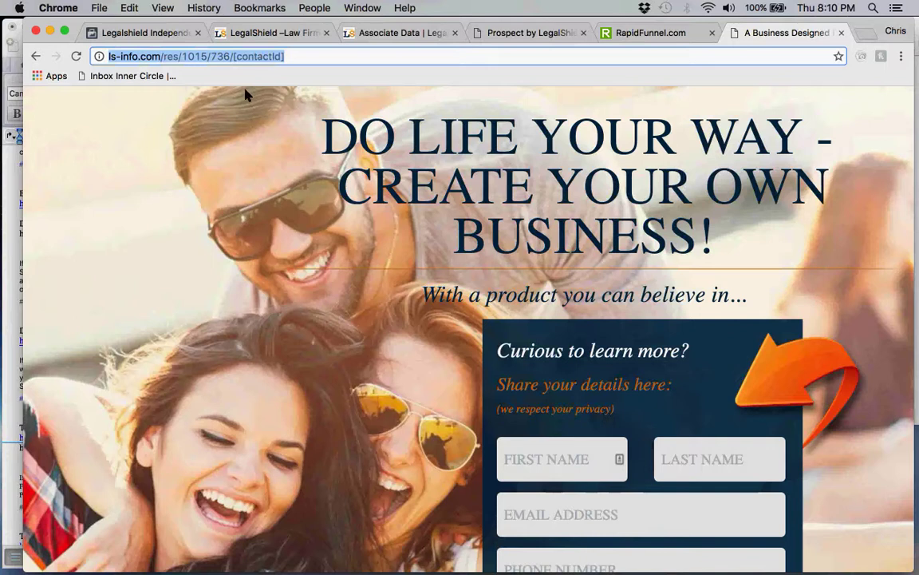
{"action": "left_click", "coordinate": [129, 30]}
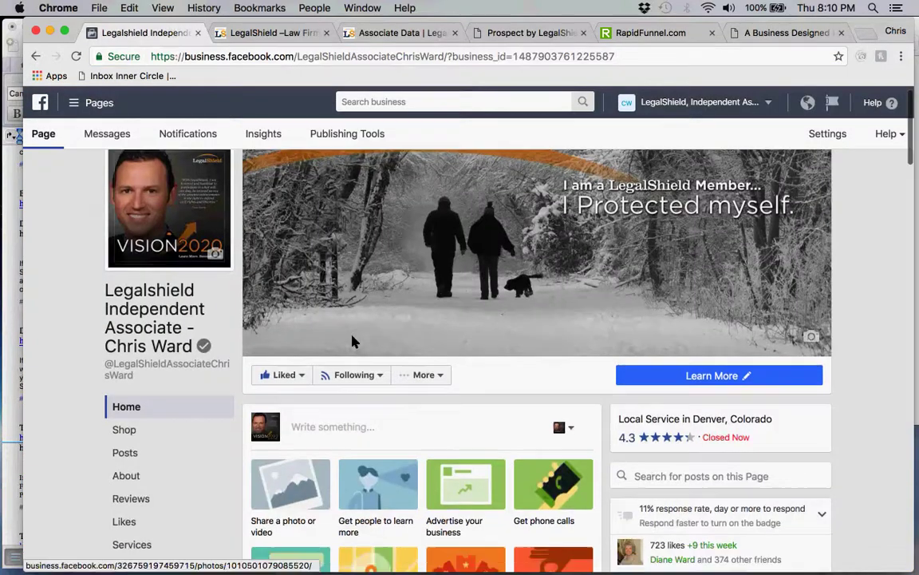
{"action": "scroll", "coordinate": [353, 343], "scroll_direction": "down", "scroll_amount": 5}
{"action": "left_click", "coordinate": [341, 289]}
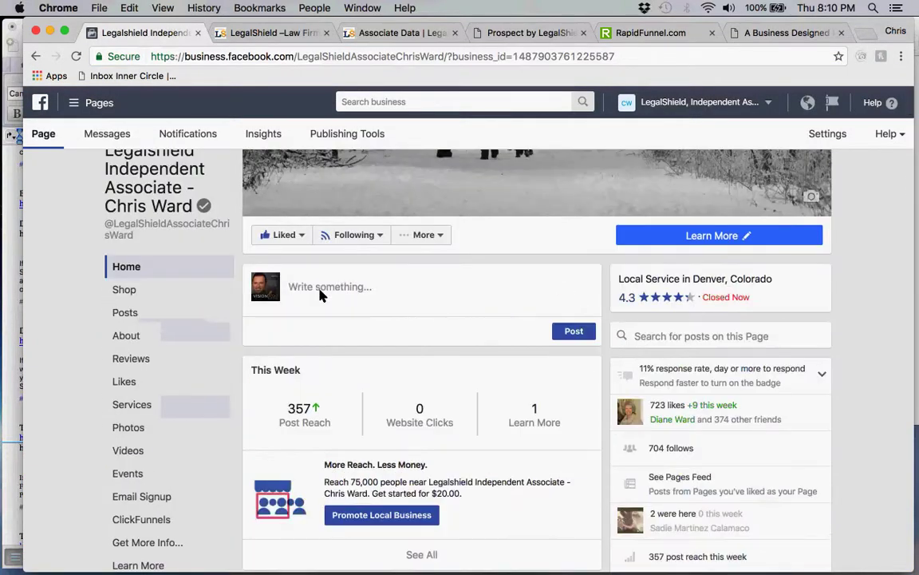
{"action": "left_click", "coordinate": [319, 289]}
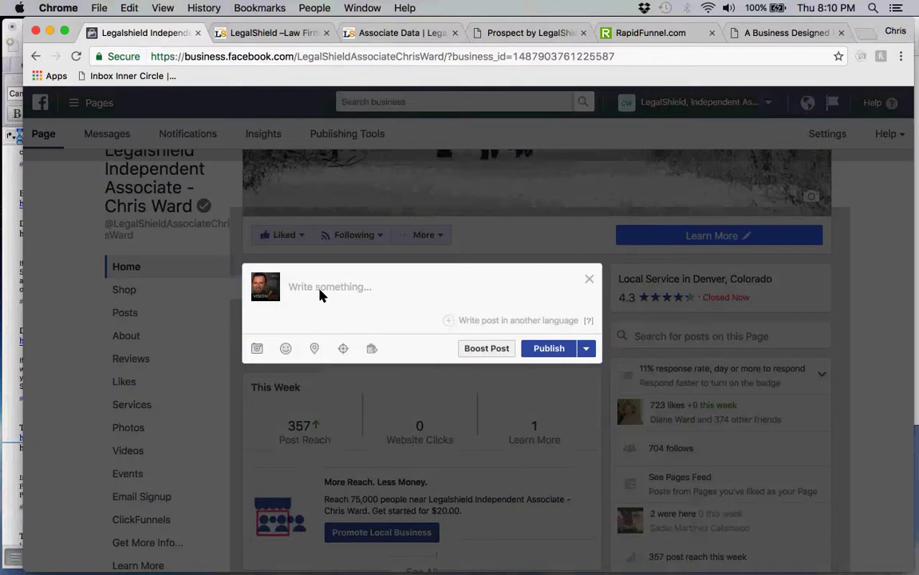
{"action": "key", "text": "super+v"}
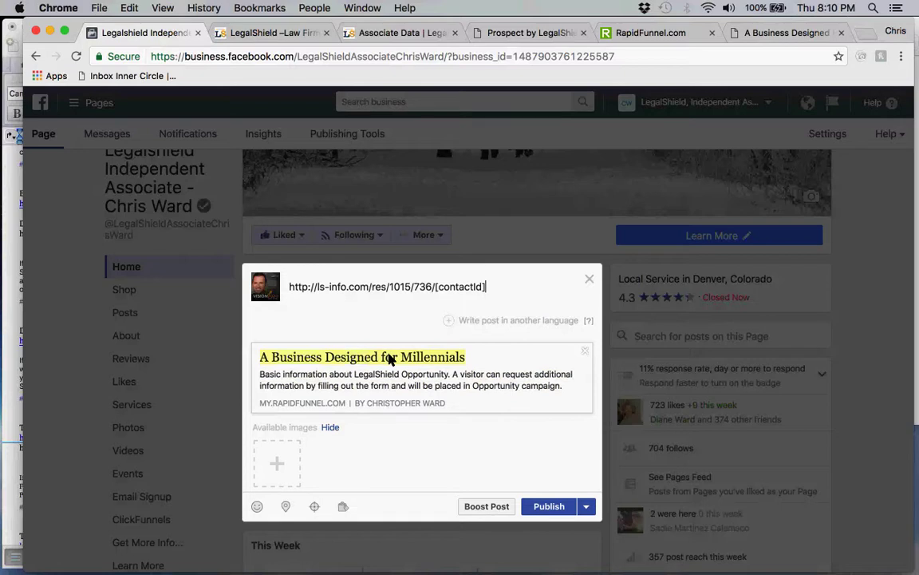
Confirm the link preview title reads 'A Business Designed for Millennials'
{"action": "left_click", "coordinate": [426, 360]}
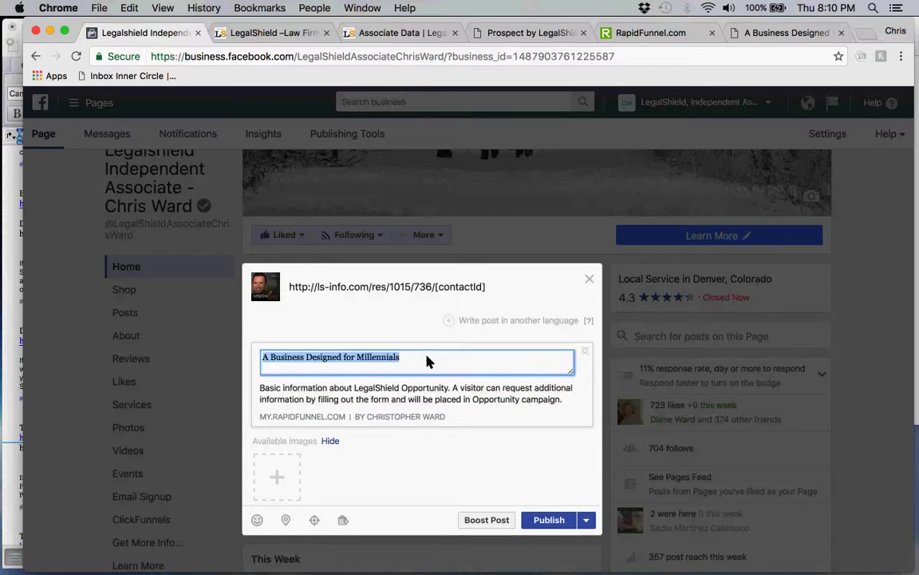
{"action": "left_click", "coordinate": [427, 362]}
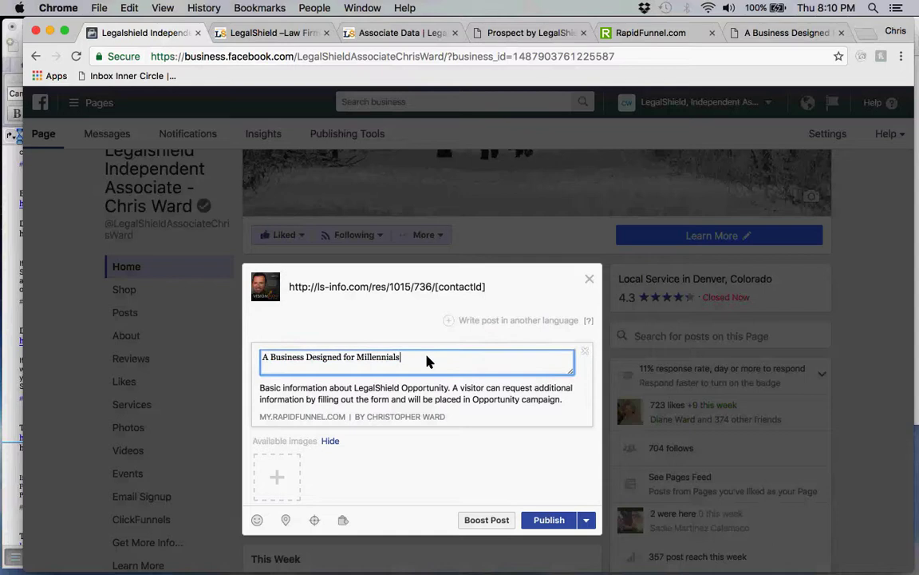
{"action": "left_click", "coordinate": [354, 316]}
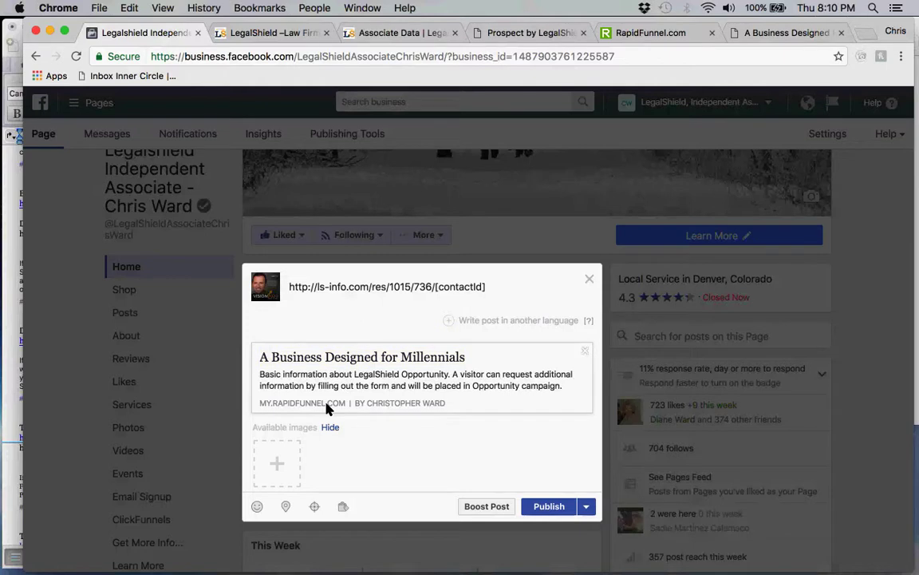
Browse to the Desktop's Capture Pages folder to pick a preview image
{"action": "left_click", "coordinate": [278, 464]}
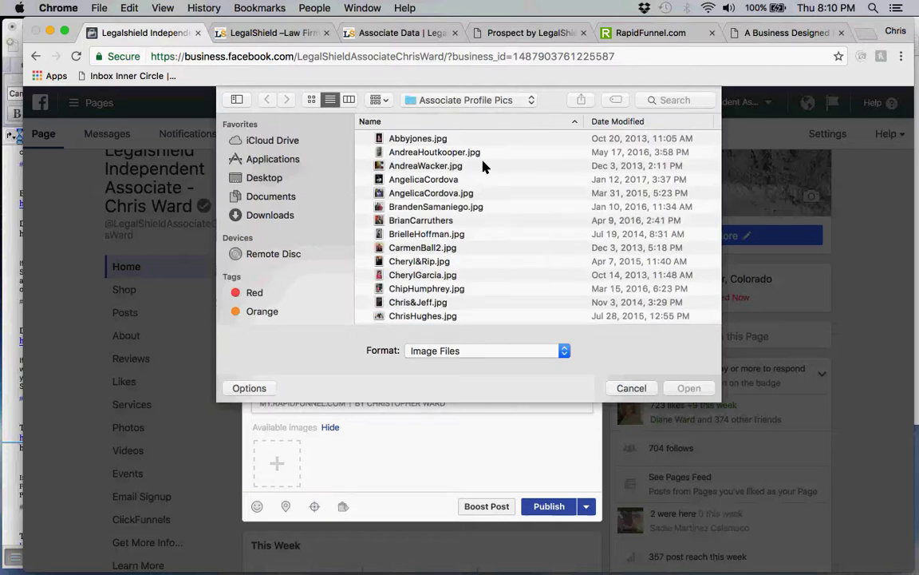
{"action": "left_click", "coordinate": [269, 182]}
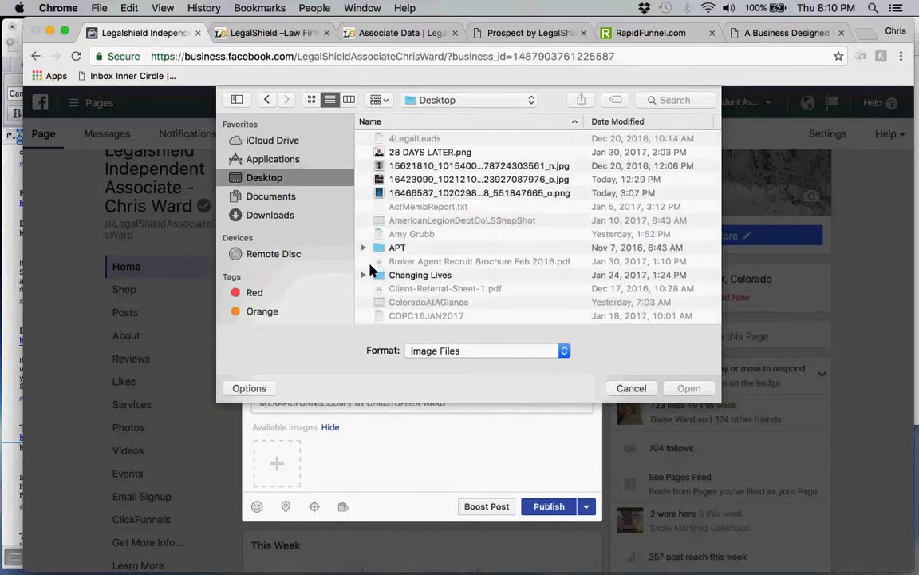
{"action": "scroll", "coordinate": [372, 269], "scroll_direction": "down", "scroll_amount": 10}
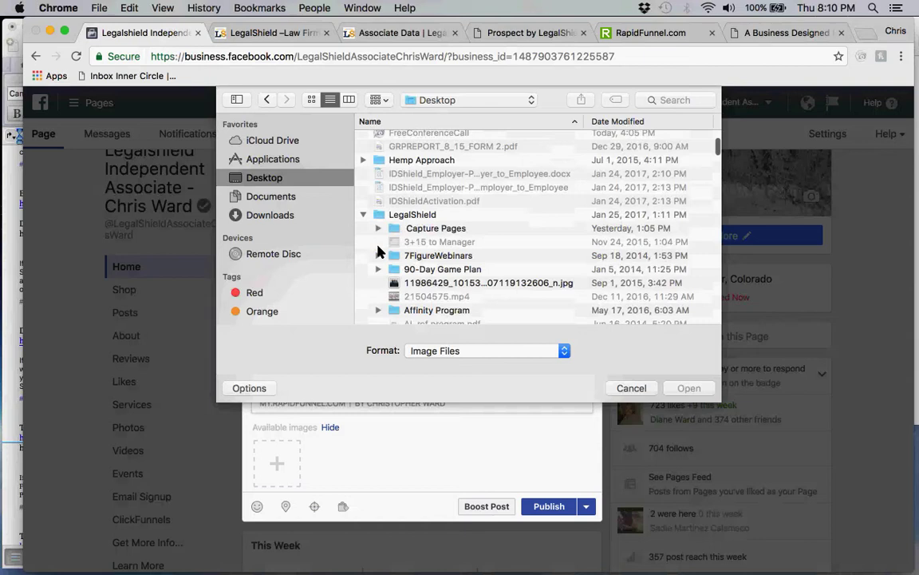
{"action": "left_click", "coordinate": [378, 207]}
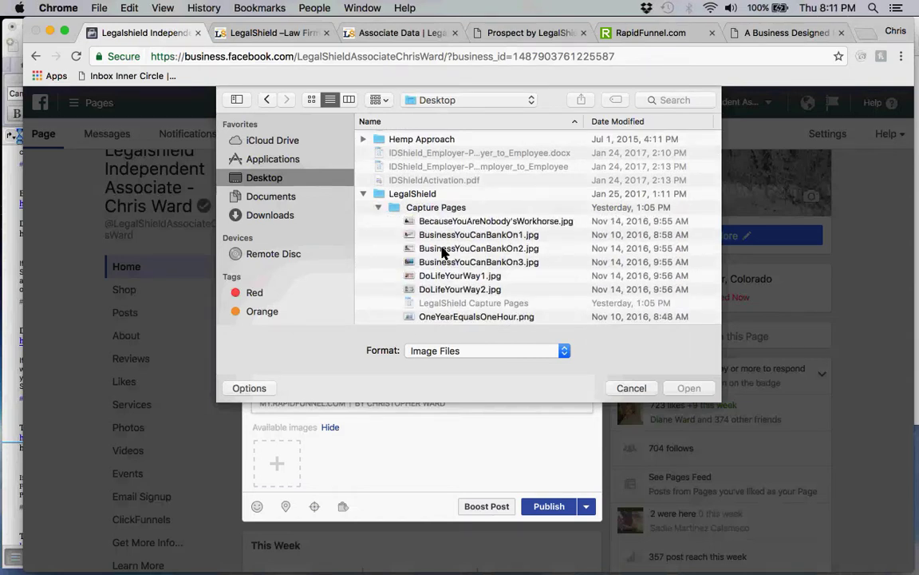
{"action": "scroll", "coordinate": [443, 252], "scroll_direction": "down", "scroll_amount": 2}
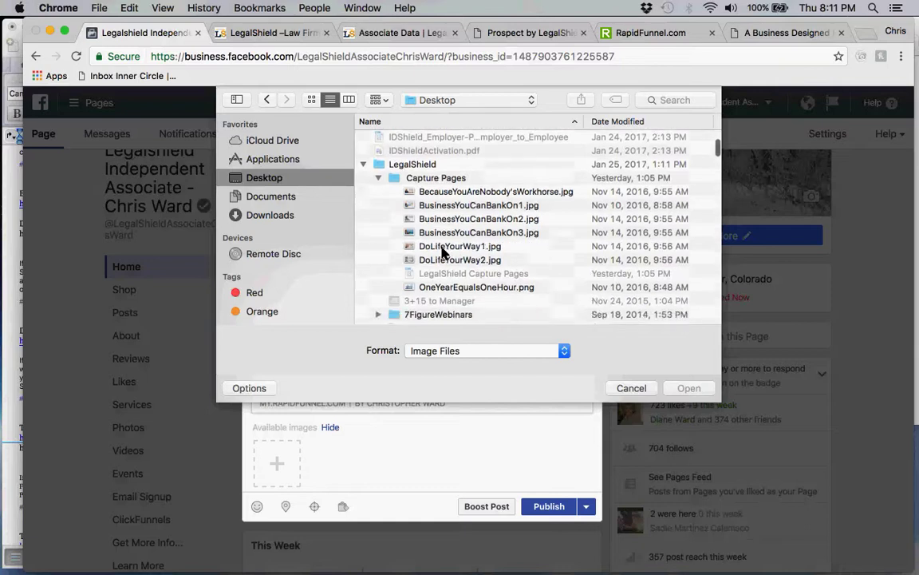
Check the 1015 address in the capture-pages Word document, then upload DoLifeYourWay1.jpg
{"action": "left_click", "coordinate": [20, 34]}
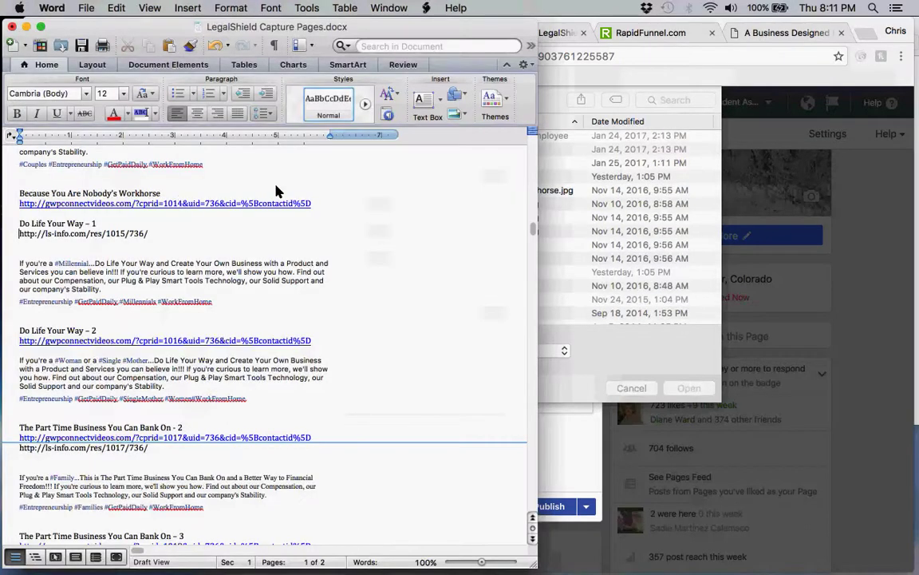
{"action": "scroll", "coordinate": [132, 190], "scroll_direction": "up", "scroll_amount": 5}
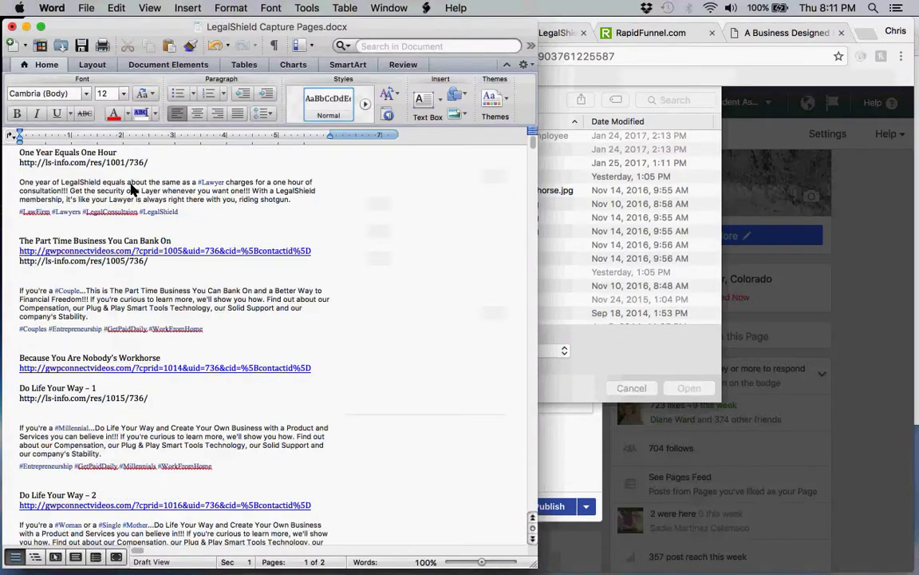
{"action": "scroll", "coordinate": [152, 357], "scroll_direction": "down", "scroll_amount": 3}
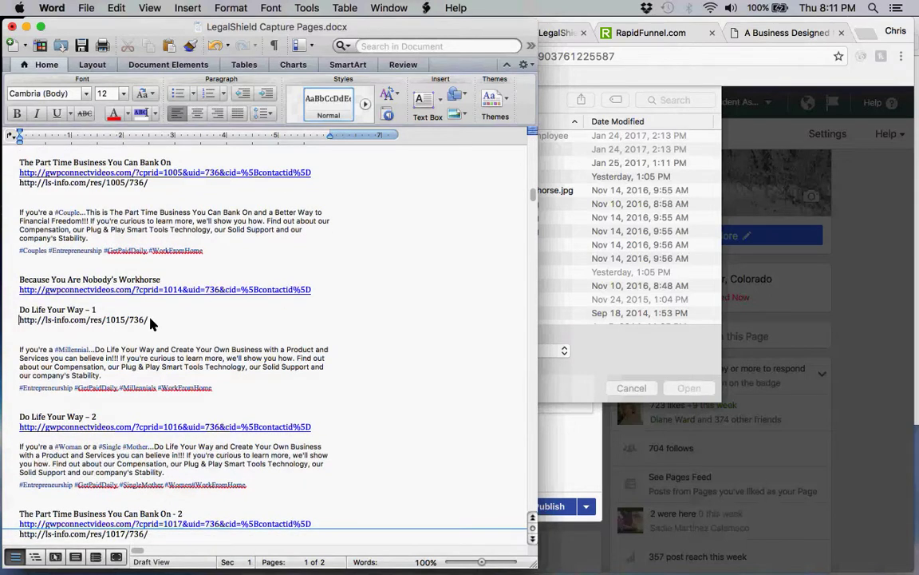
{"action": "left_click_drag", "start_coordinate": [149, 319], "coordinate": [60, 323]}
{"action": "left_click", "coordinate": [91, 341]}
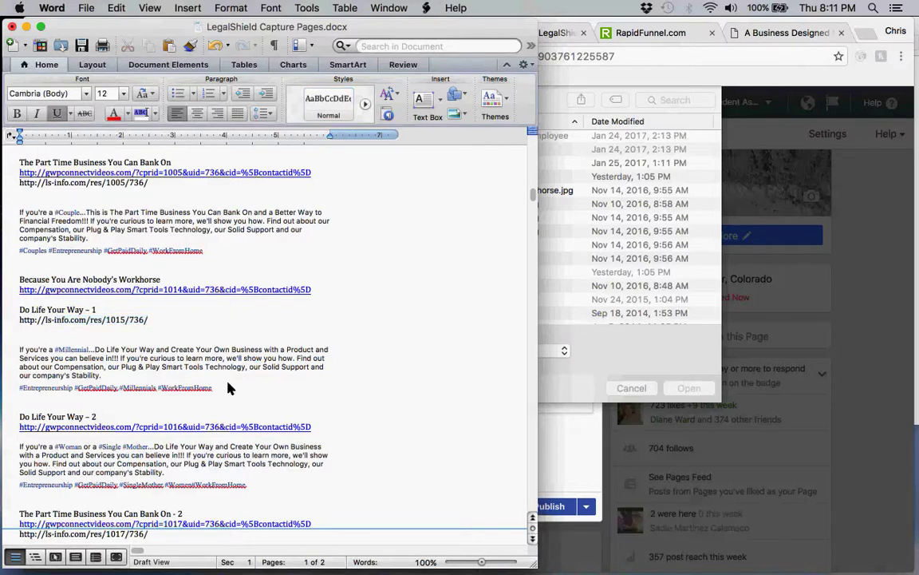
{"action": "left_click", "coordinate": [27, 27]}
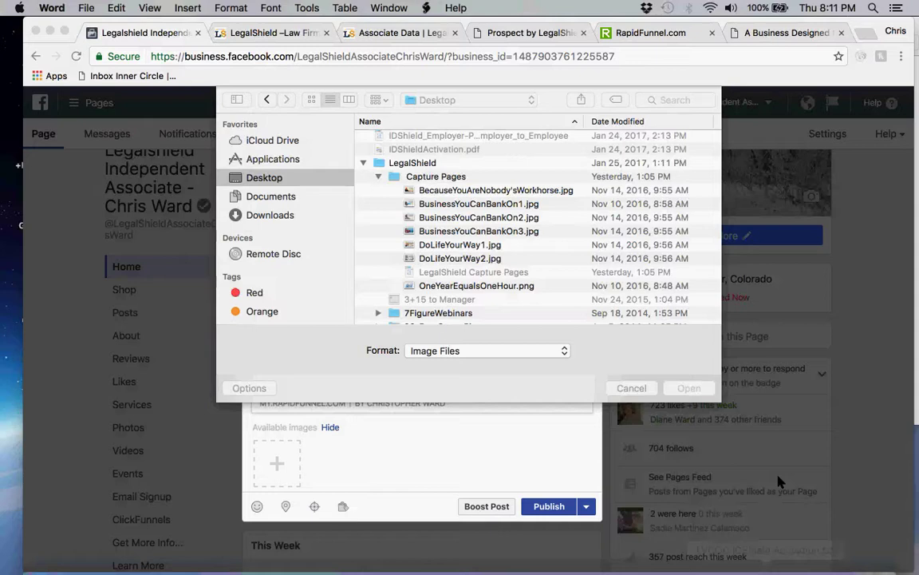
{"action": "left_click", "coordinate": [806, 556]}
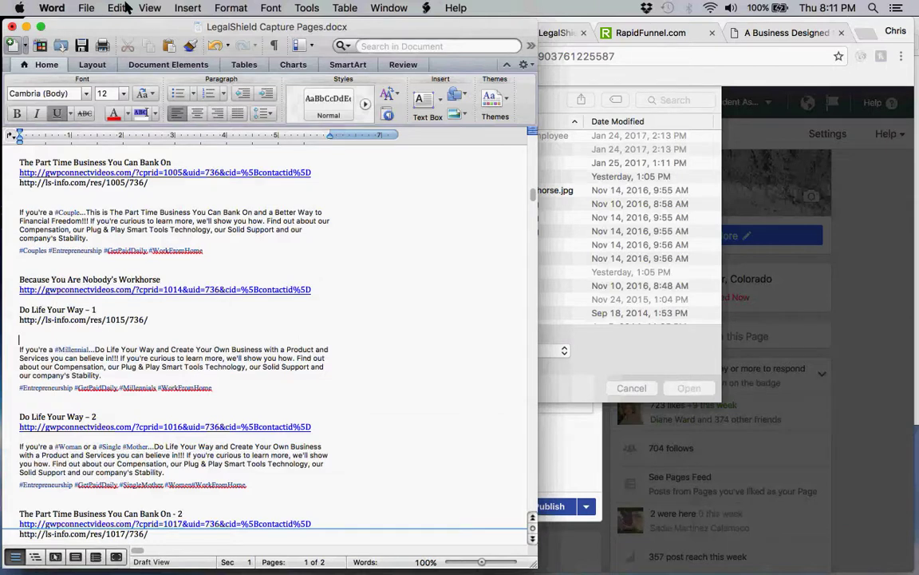
{"action": "left_click", "coordinate": [27, 26]}
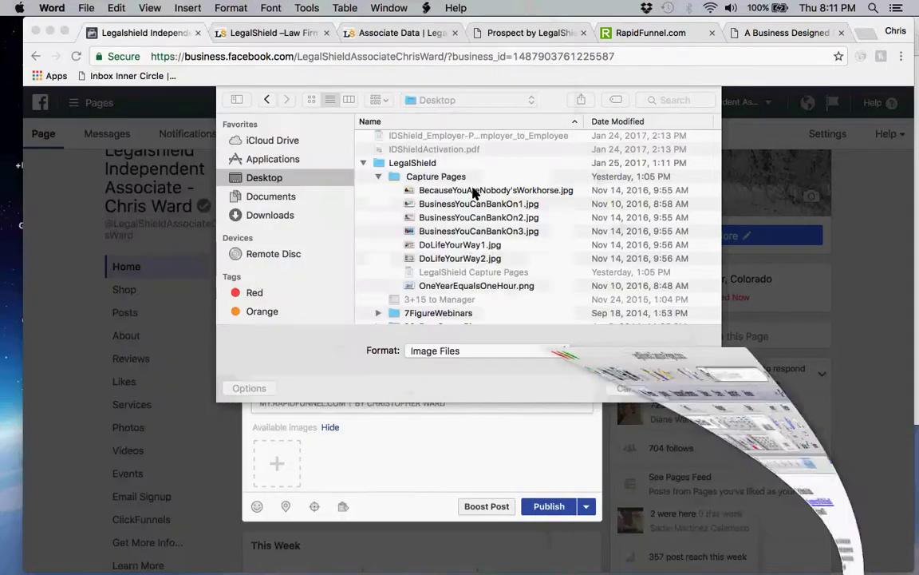
{"action": "double_click", "coordinate": [455, 246]}
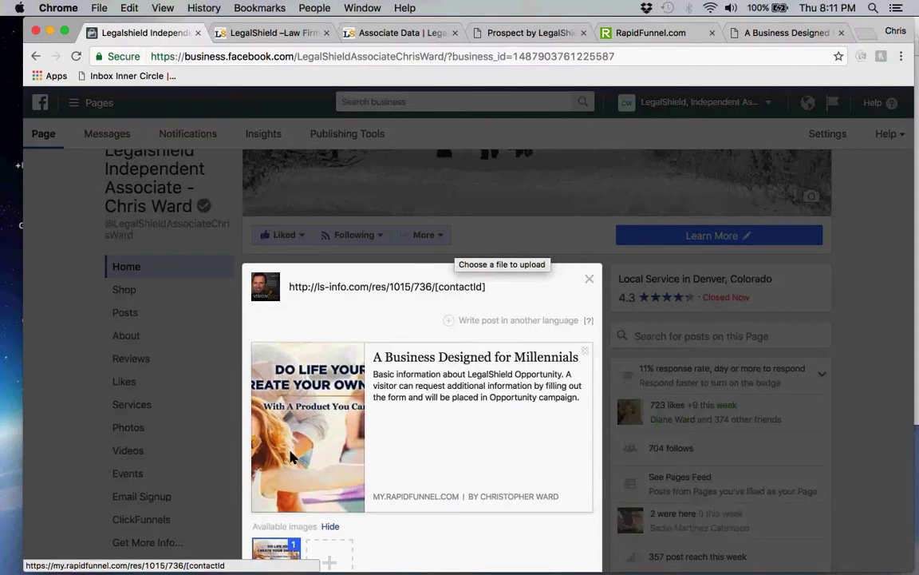
Compare the landing page with its RapidFunnel resource, then reopen the capture-pages Word document
{"action": "left_click", "coordinate": [735, 33]}
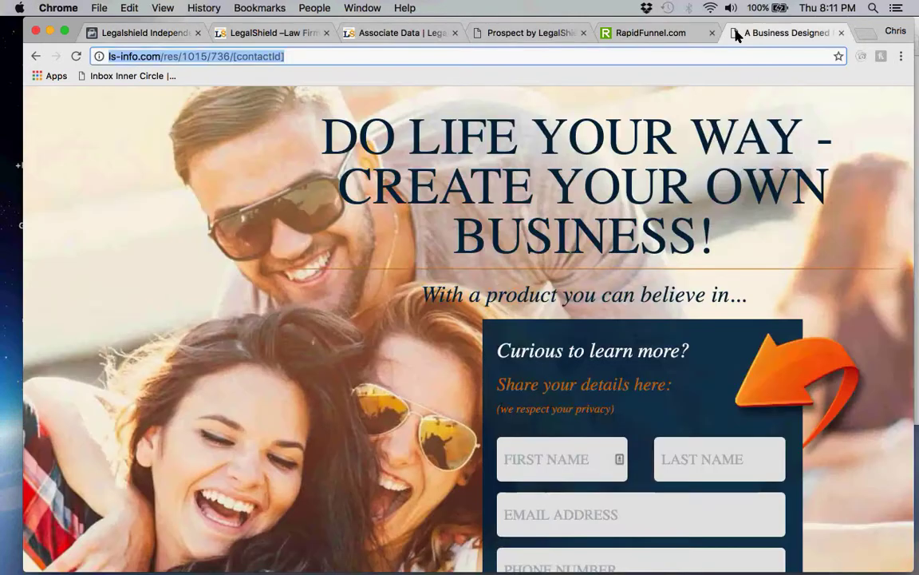
{"action": "left_click", "coordinate": [664, 35]}
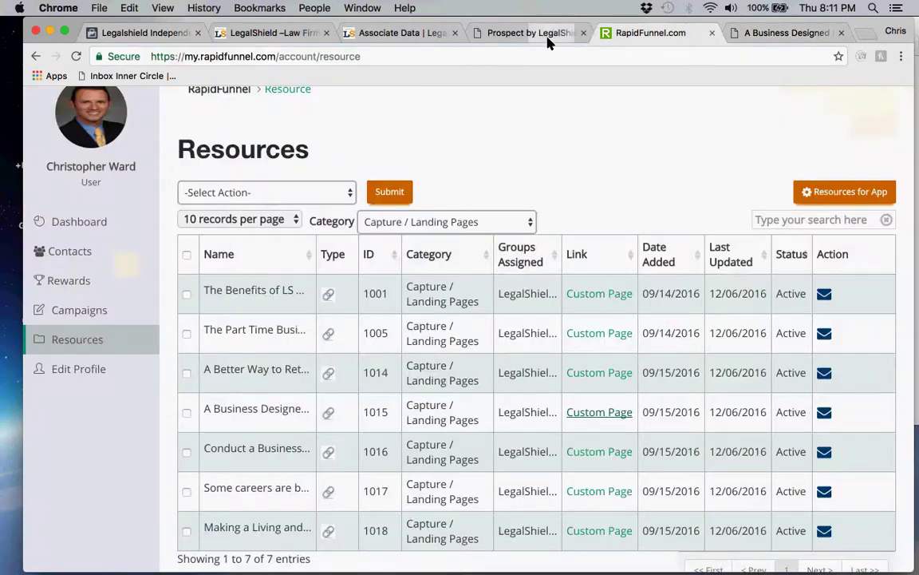
{"action": "left_click", "coordinate": [135, 32]}
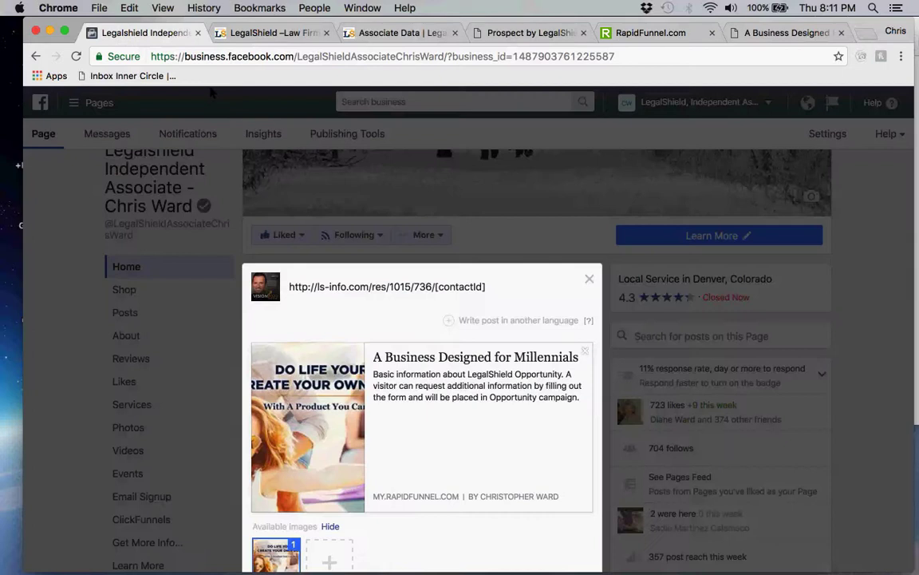
{"action": "left_click", "coordinate": [846, 557]}
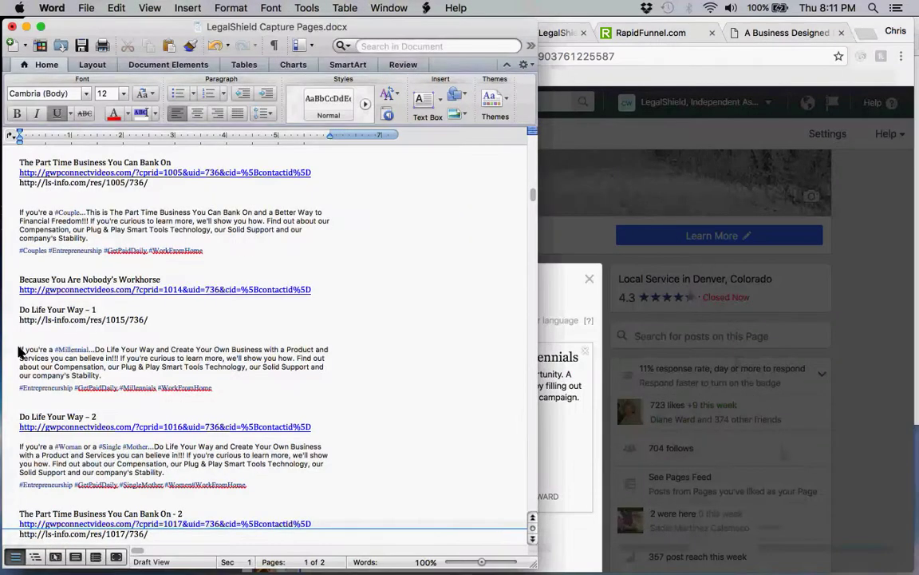
Copy the #Millennial promo paragraph with hashtags and select the link URL in the post
{"action": "left_click_drag", "start_coordinate": [19, 349], "coordinate": [217, 391]}
{"action": "key", "text": "super+c"}
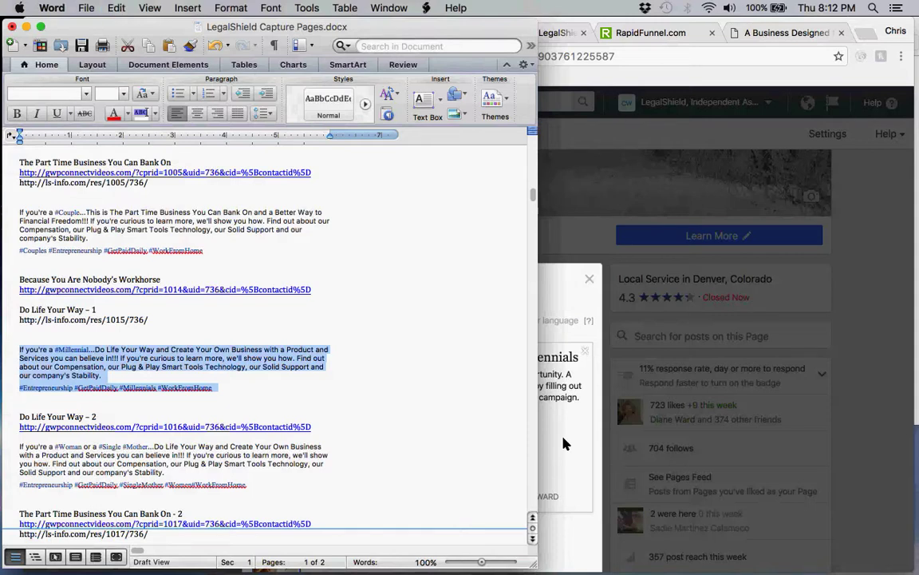
{"action": "left_click", "coordinate": [497, 290]}
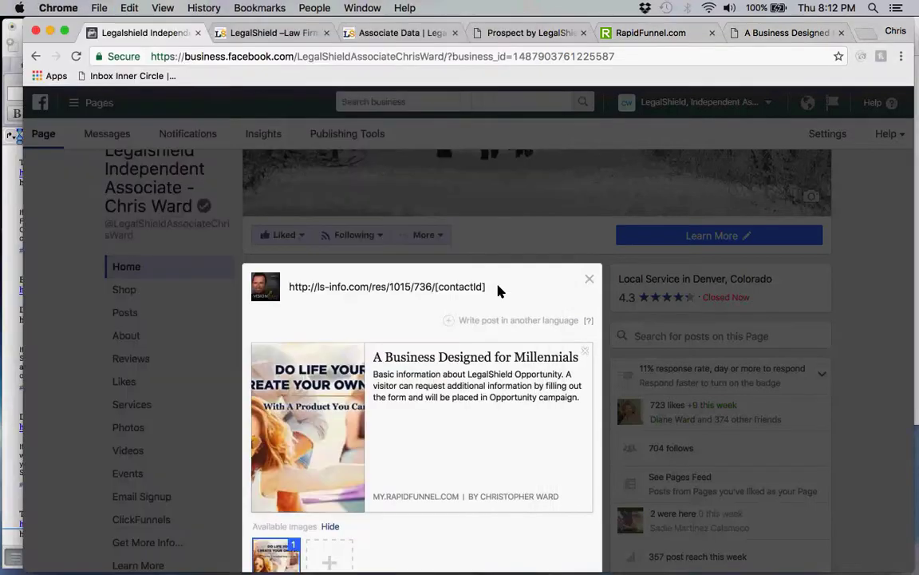
{"action": "left_click_drag", "start_coordinate": [497, 290], "coordinate": [293, 294]}
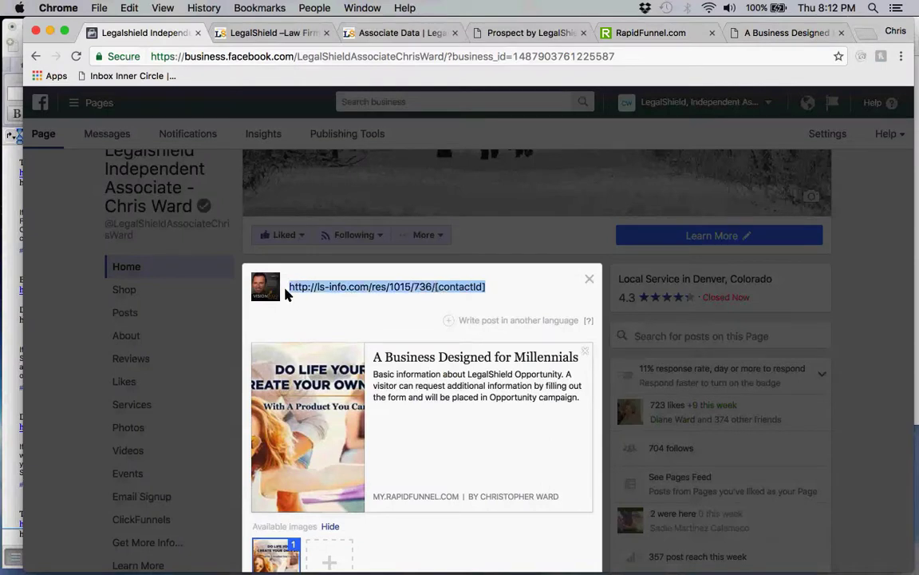
Paste the Millennial promo paragraph and hashtags over the selected link URL
{"action": "key", "text": "super+v"}
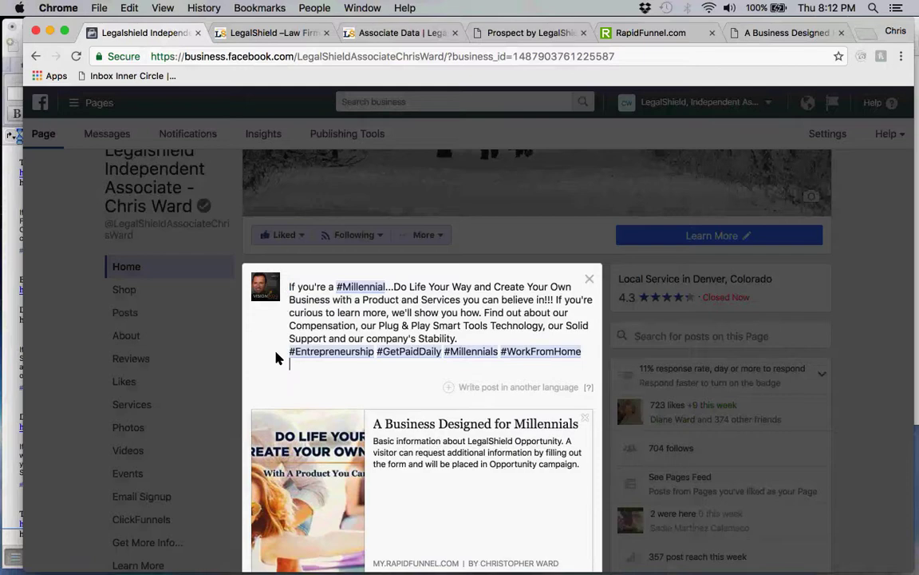
{"action": "scroll", "coordinate": [273, 372], "scroll_direction": "down", "scroll_amount": 2}
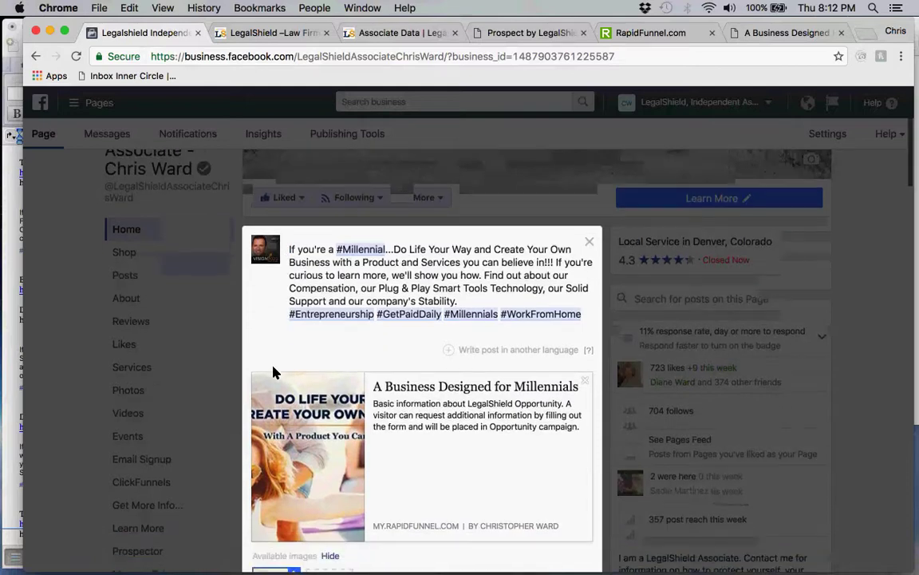
{"action": "scroll", "coordinate": [495, 469], "scroll_direction": "down", "scroll_amount": 2}
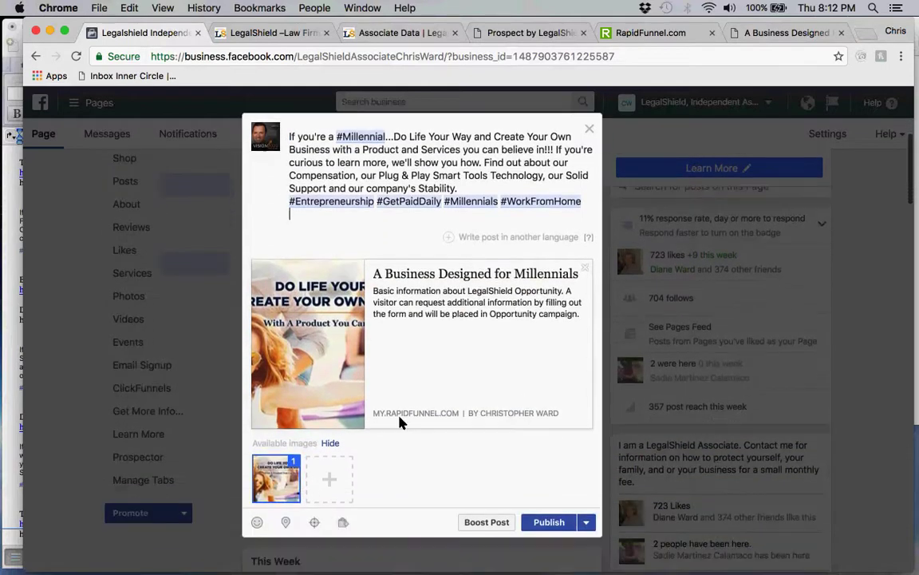
Restrict the post's audience to age 18 and up in the United States and Canada
{"action": "left_click", "coordinate": [314, 513]}
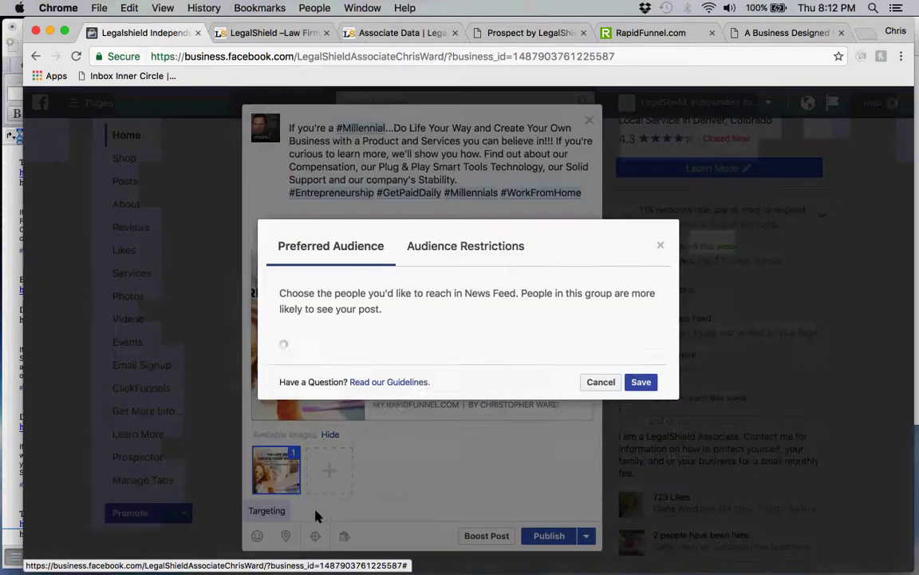
{"action": "left_click", "coordinate": [480, 247]}
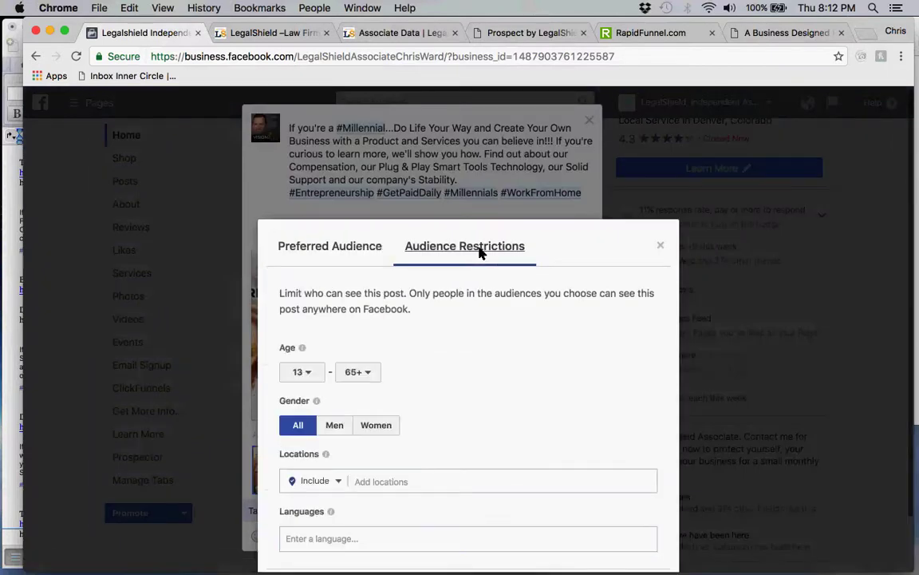
{"action": "left_click", "coordinate": [308, 371]}
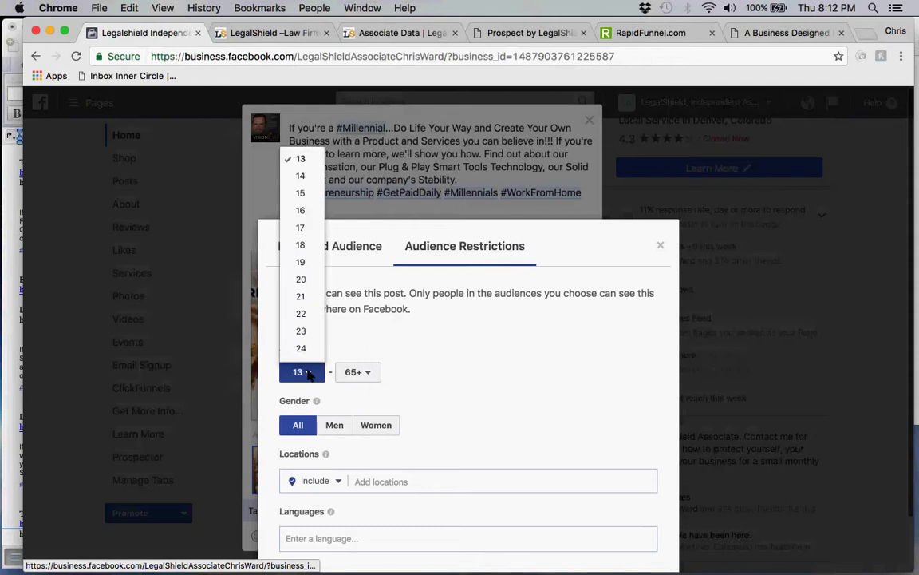
{"action": "left_click", "coordinate": [302, 244]}
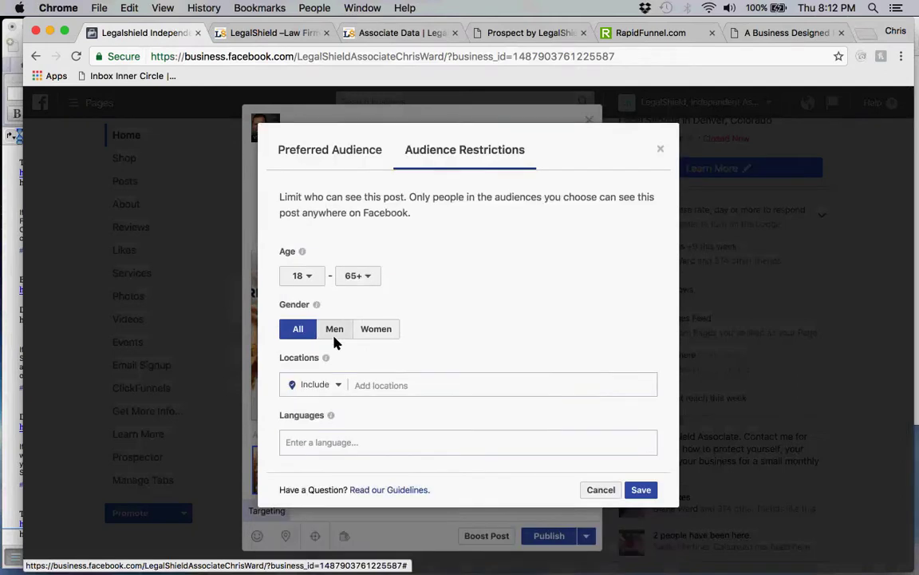
{"action": "left_click", "coordinate": [419, 389]}
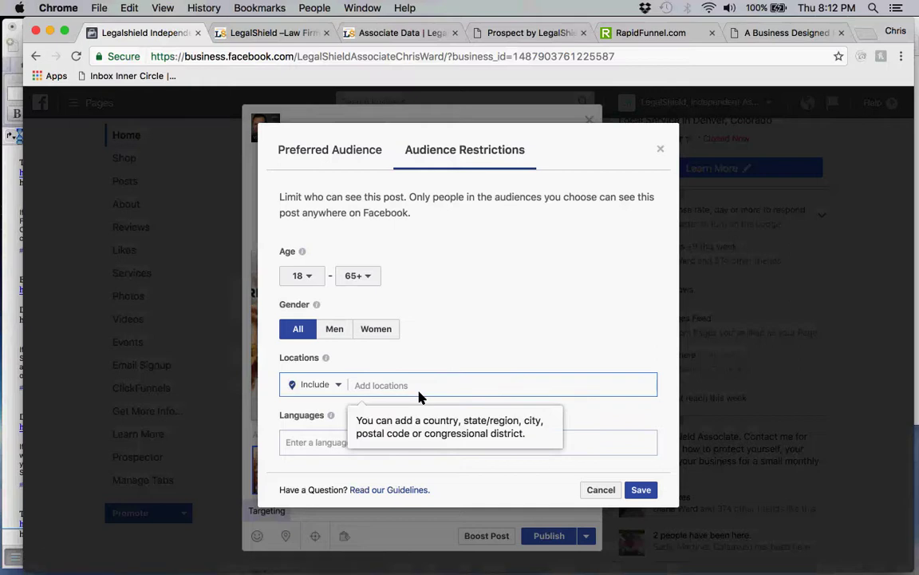
{"action": "type", "text": "United "}
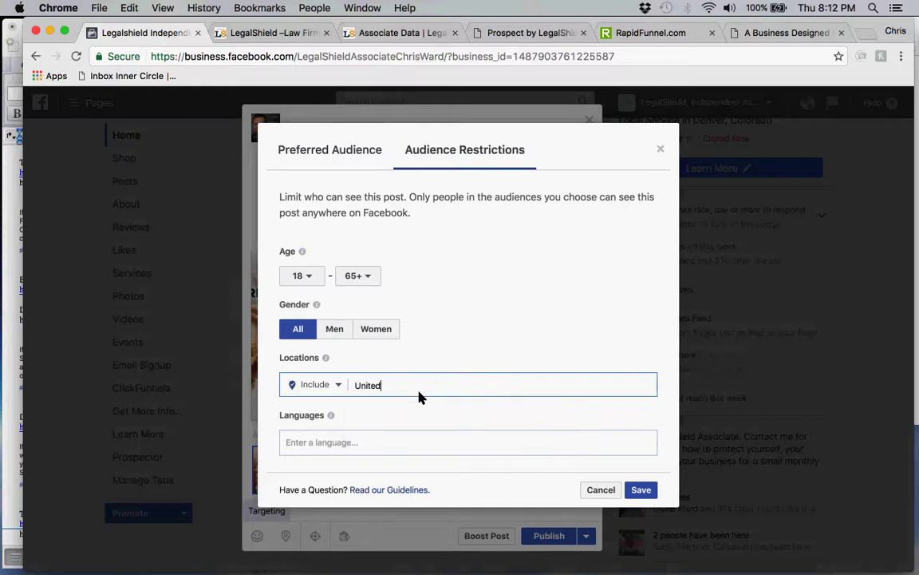
{"action": "type", "text": "S"}
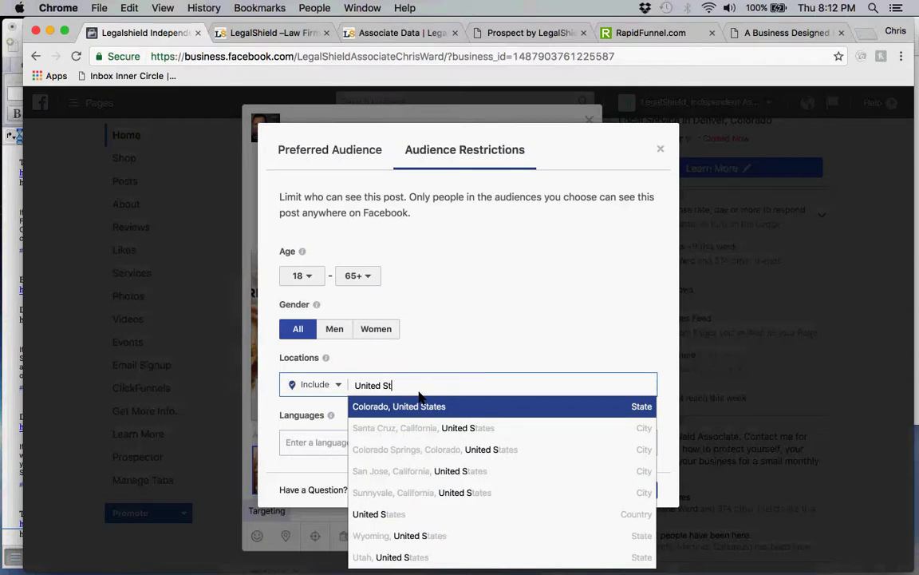
{"action": "type", "text": "t"}
{"action": "left_click", "coordinate": [408, 431]}
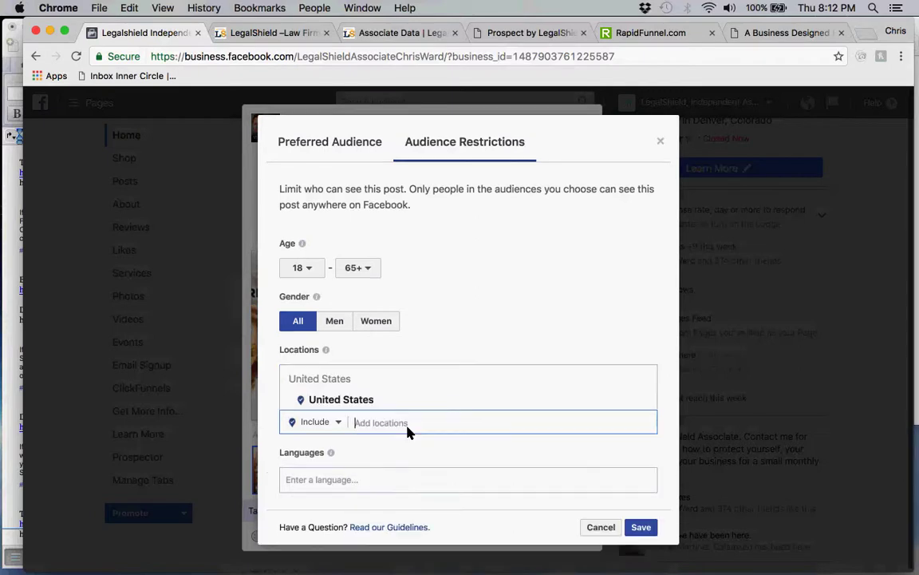
{"action": "type", "text": "Cana"}
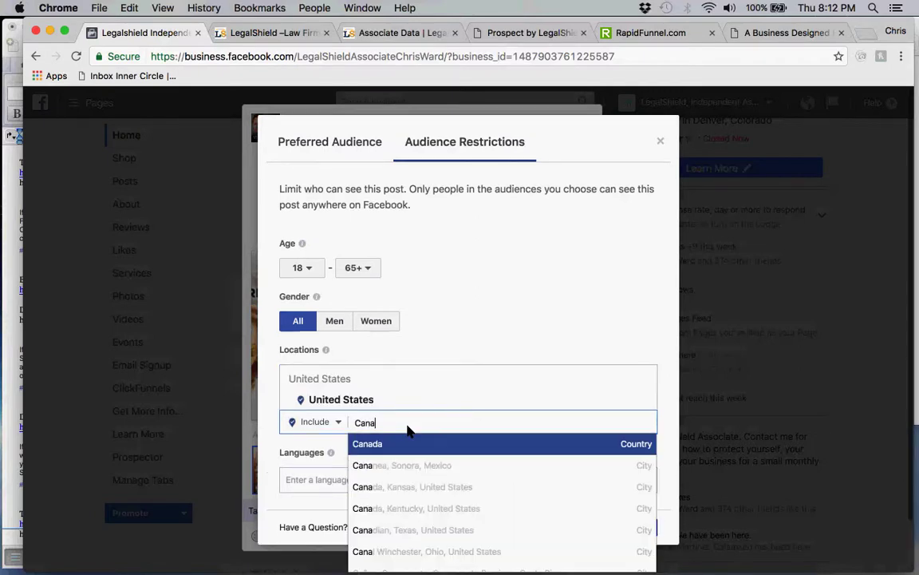
{"action": "type", "text": "da"}
{"action": "left_click", "coordinate": [390, 442]}
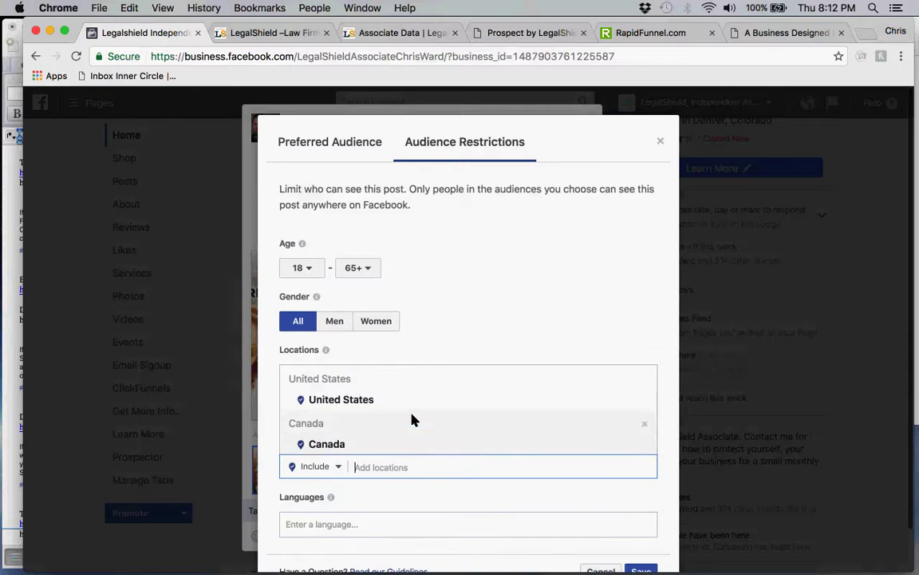
Add Millennials, Business opportunity and Work From Home as preferred audience interests
{"action": "left_click", "coordinate": [312, 145]}
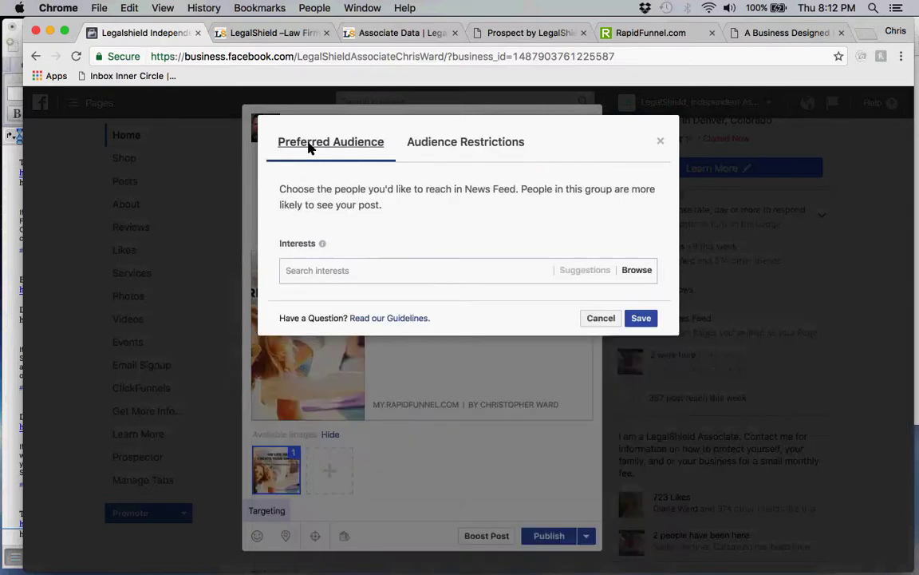
{"action": "left_click", "coordinate": [334, 275]}
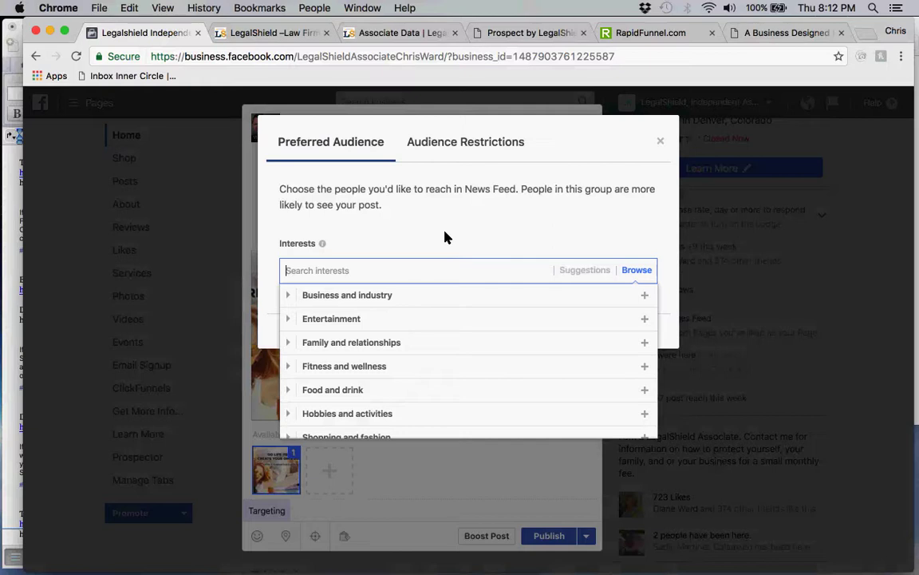
{"action": "type", "text": "Mill"}
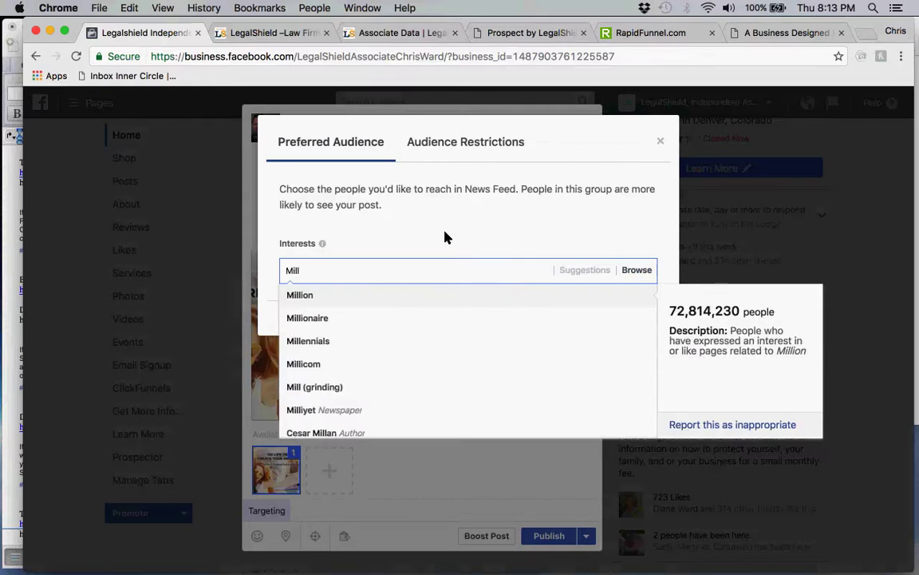
{"action": "left_click", "coordinate": [318, 343]}
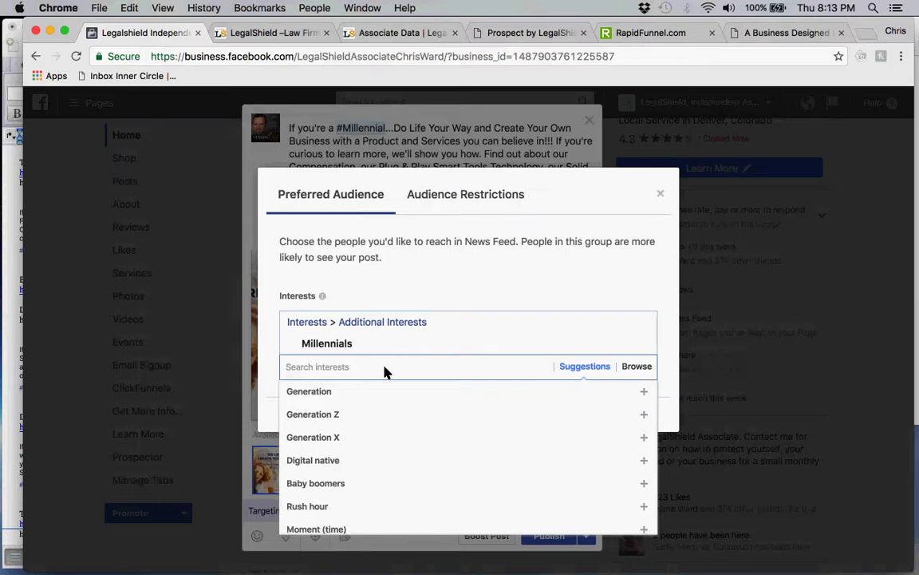
{"action": "type", "text": "Bus"}
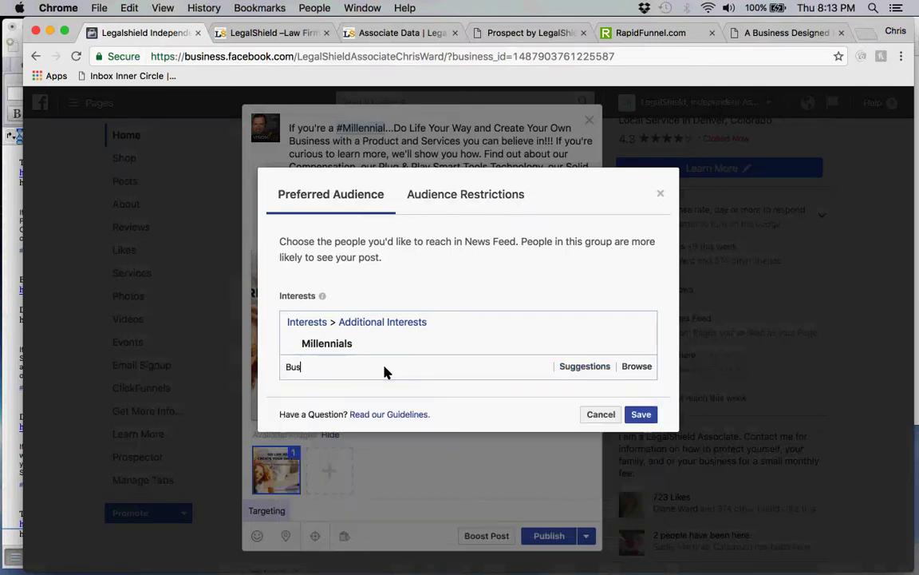
{"action": "type", "text": "iness op"}
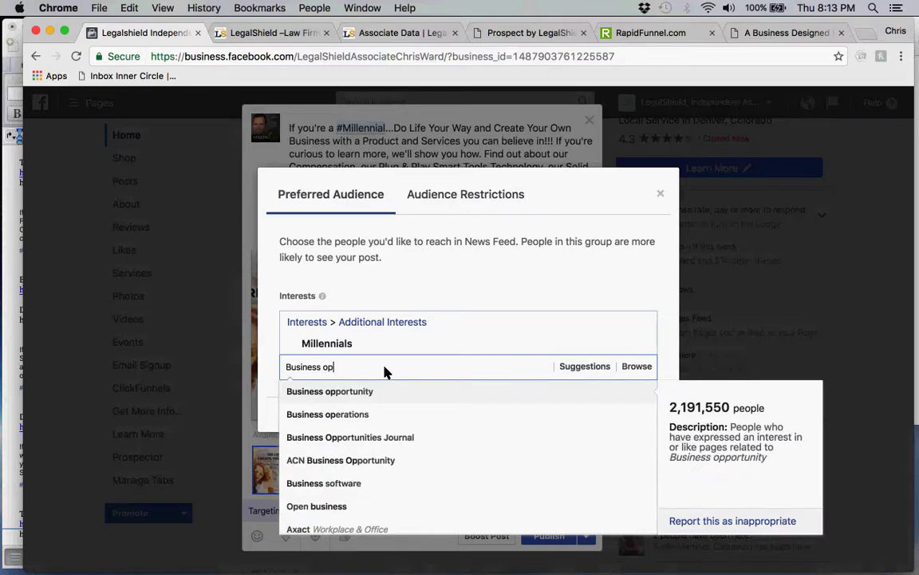
{"action": "left_click", "coordinate": [340, 393]}
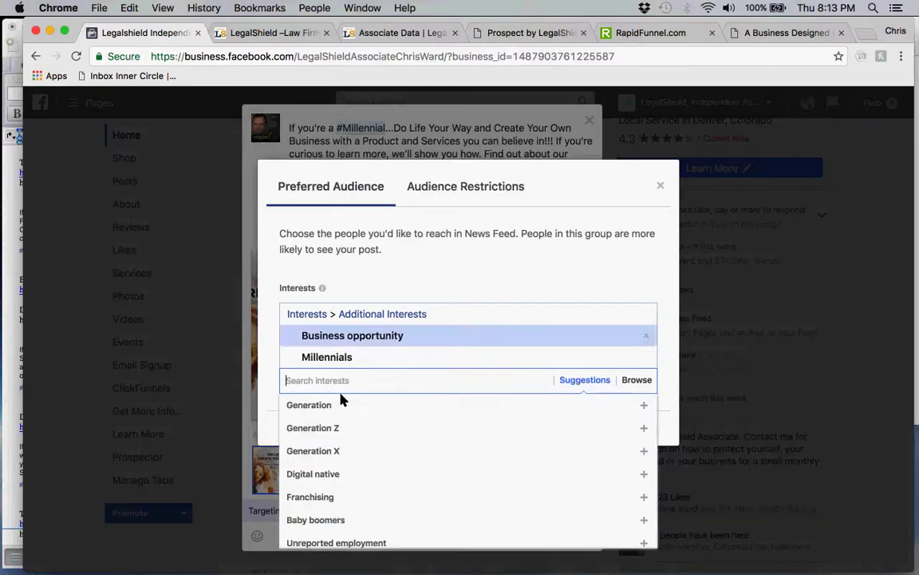
{"action": "type", "text": "work from"}
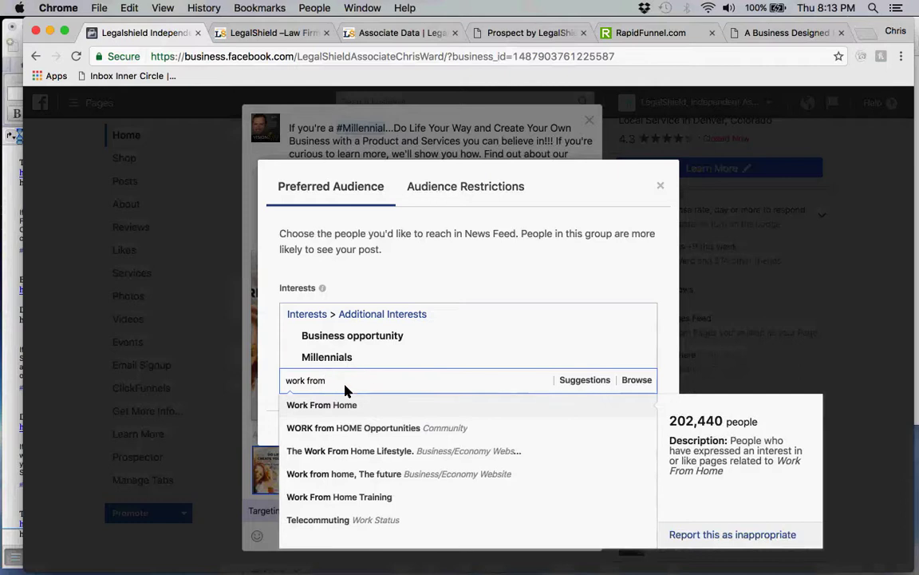
{"action": "left_click", "coordinate": [329, 405]}
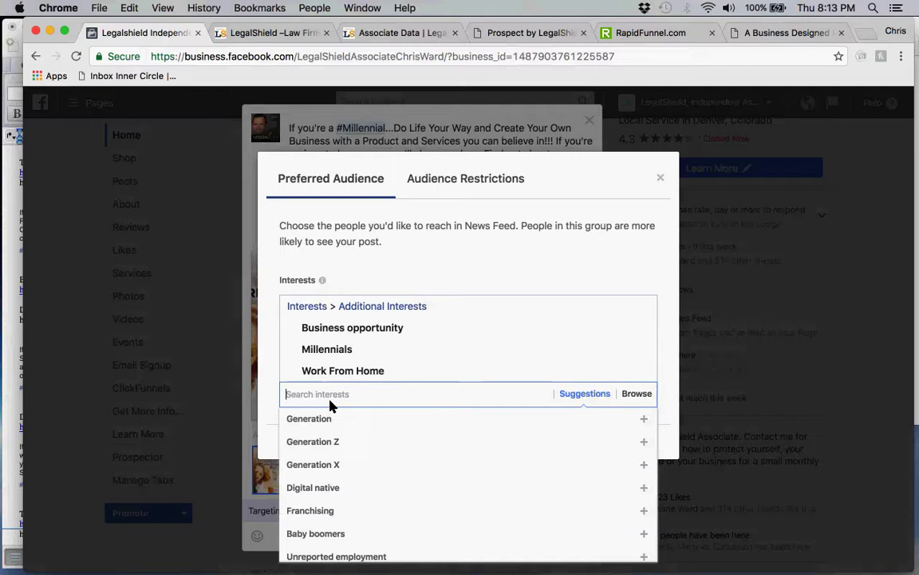
Add Rich Dad Poor Dad, Think and Grow Rich, Napoleon Hill and Network Marketing Pro interests
{"action": "type", "text": "r"}
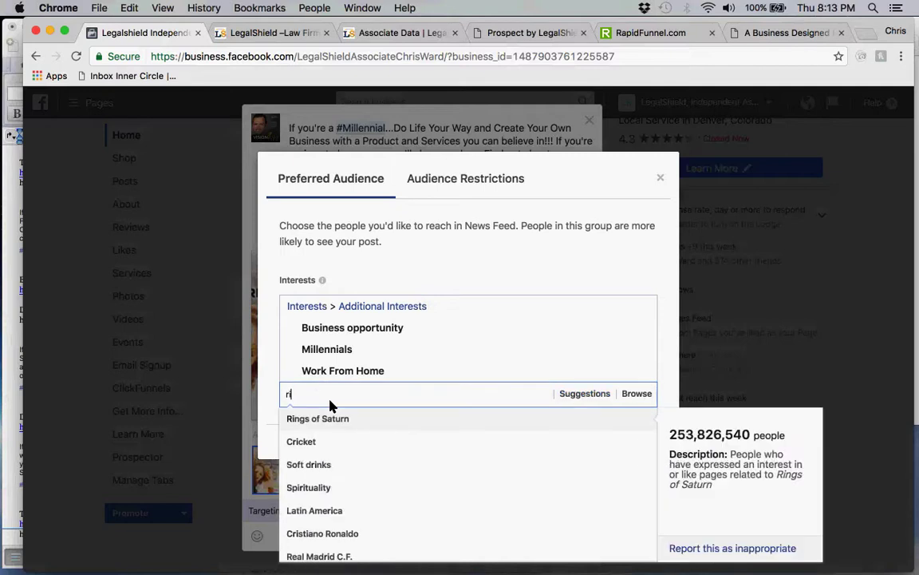
{"action": "type", "text": "ich da"}
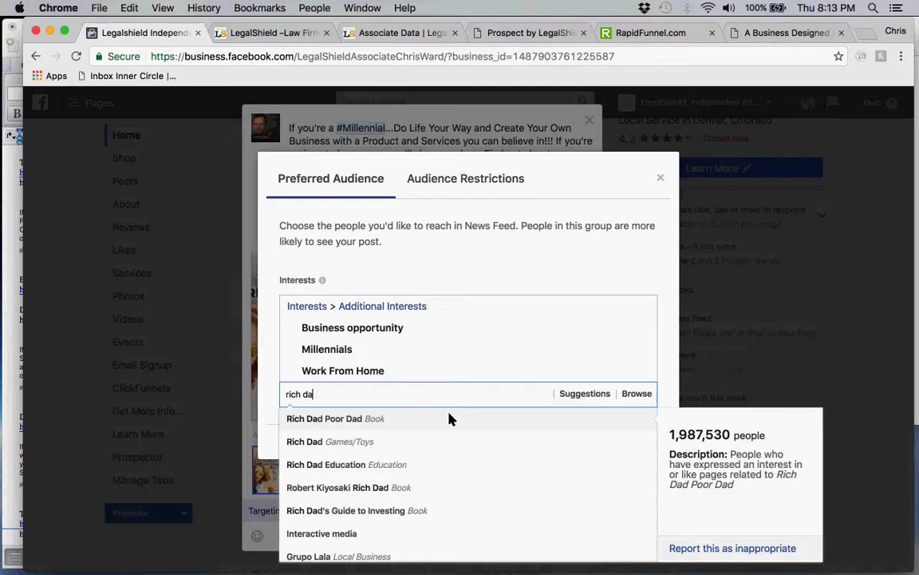
{"action": "left_click", "coordinate": [359, 418]}
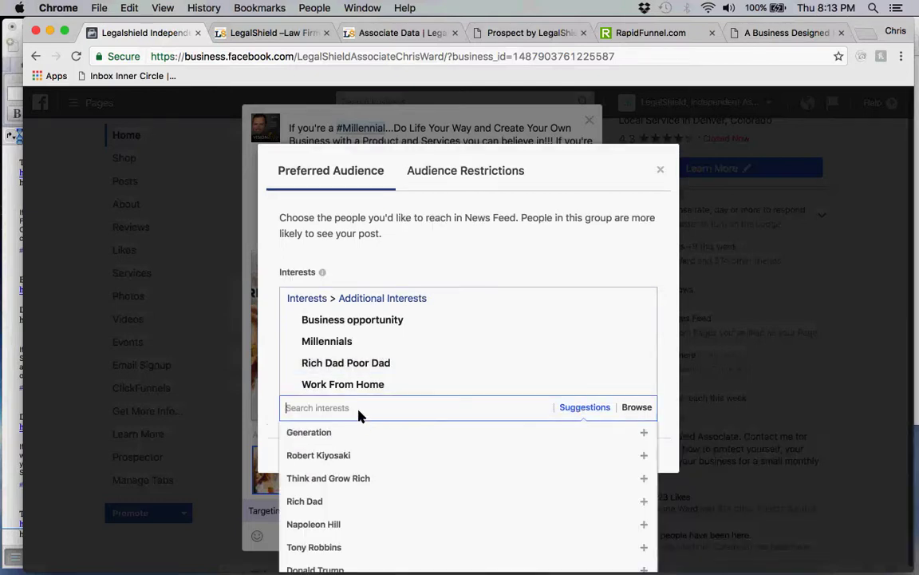
{"action": "left_click", "coordinate": [339, 478]}
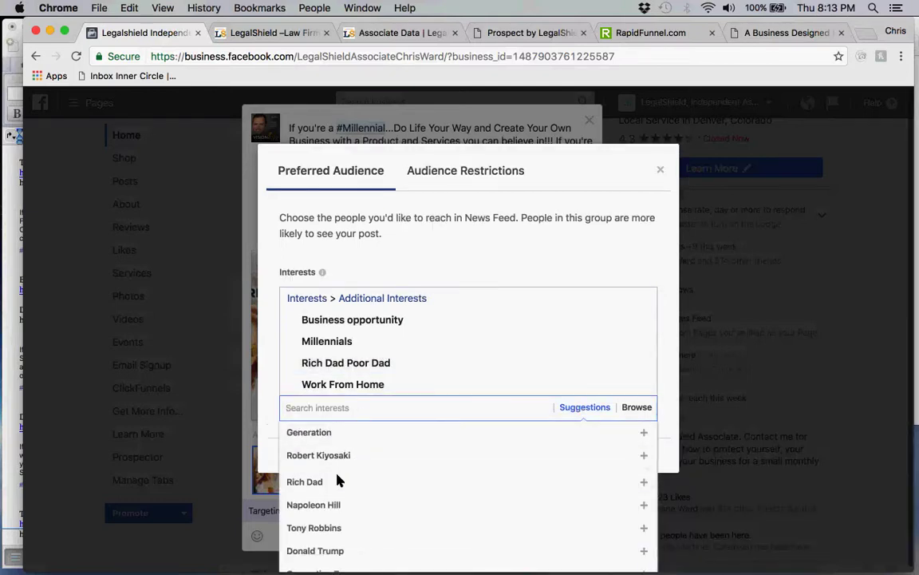
{"action": "left_click", "coordinate": [327, 515]}
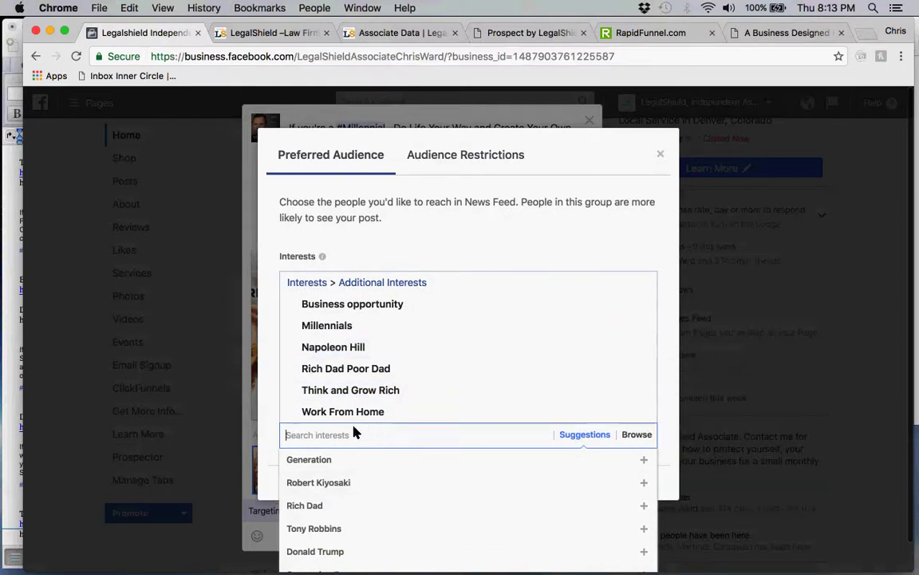
{"action": "type", "text": "Netw"}
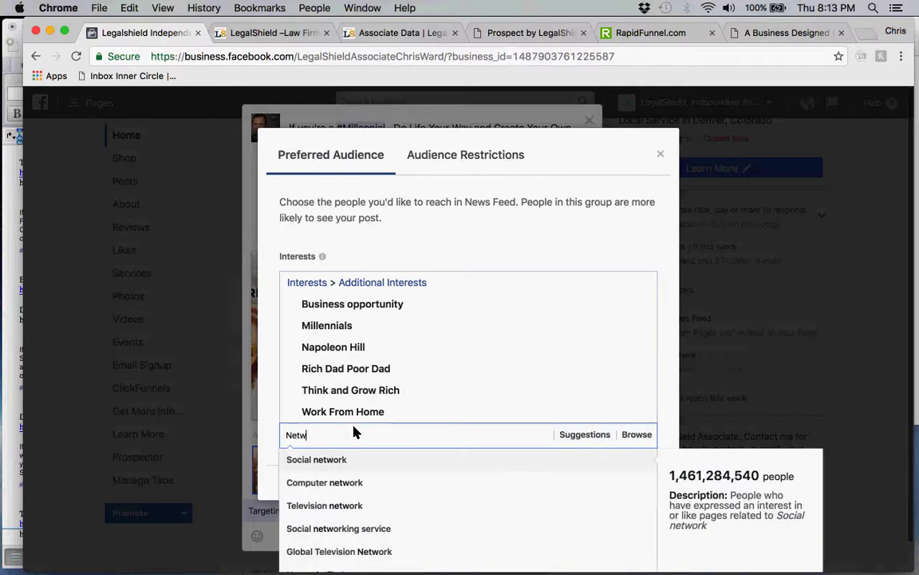
{"action": "type", "text": "ork Ma"}
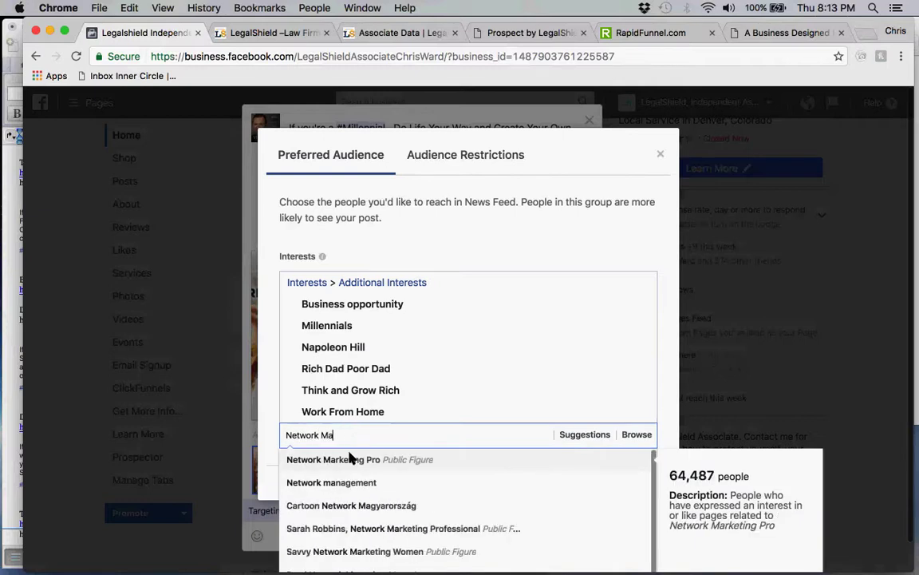
{"action": "left_click", "coordinate": [348, 461]}
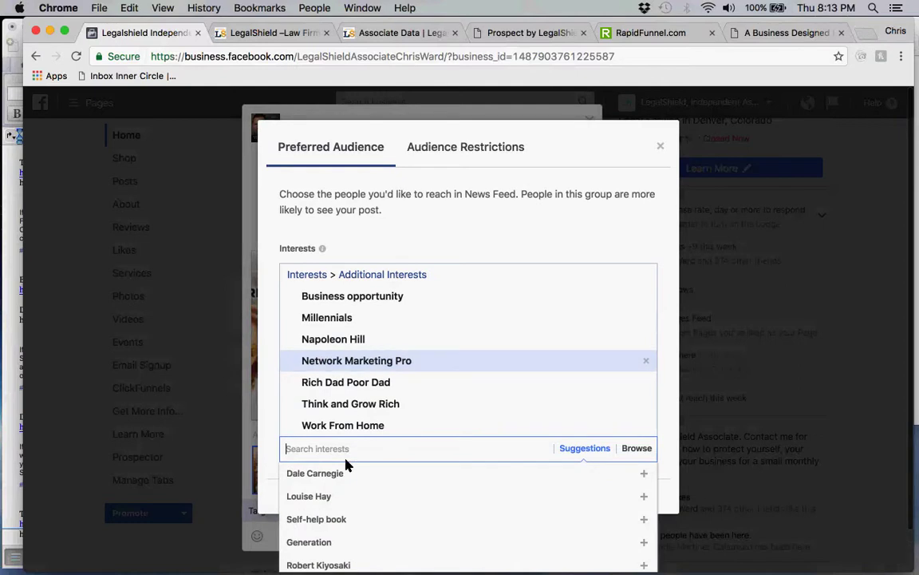
Add Multi-level marketing as an interest and save the preferred audience
{"action": "scroll", "coordinate": [347, 459], "scroll_direction": "down", "scroll_amount": 1}
{"action": "scroll", "coordinate": [348, 457], "scroll_direction": "down", "scroll_amount": 1}
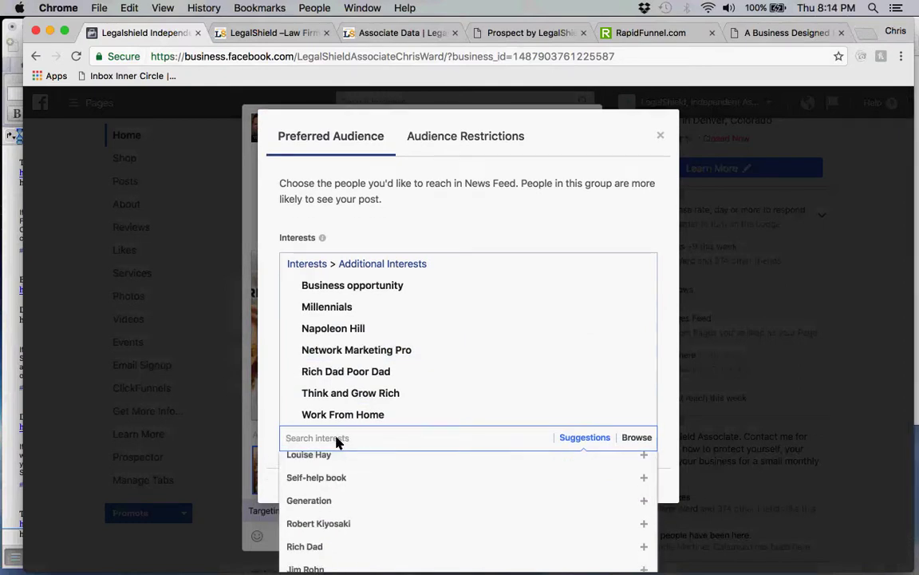
{"action": "type", "text": "Multi"}
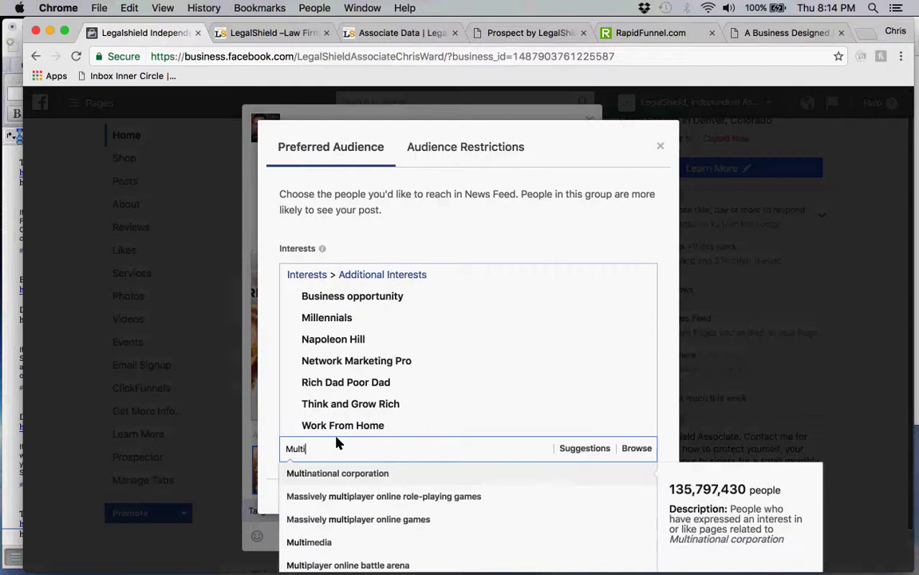
{"action": "type", "text": " le"}
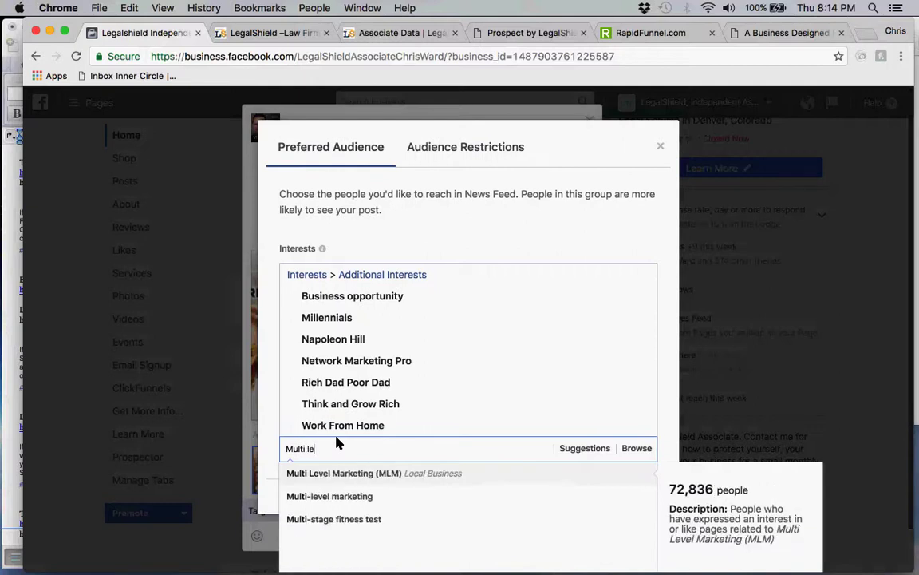
{"action": "left_click", "coordinate": [361, 496]}
{"action": "left_click", "coordinate": [534, 227]}
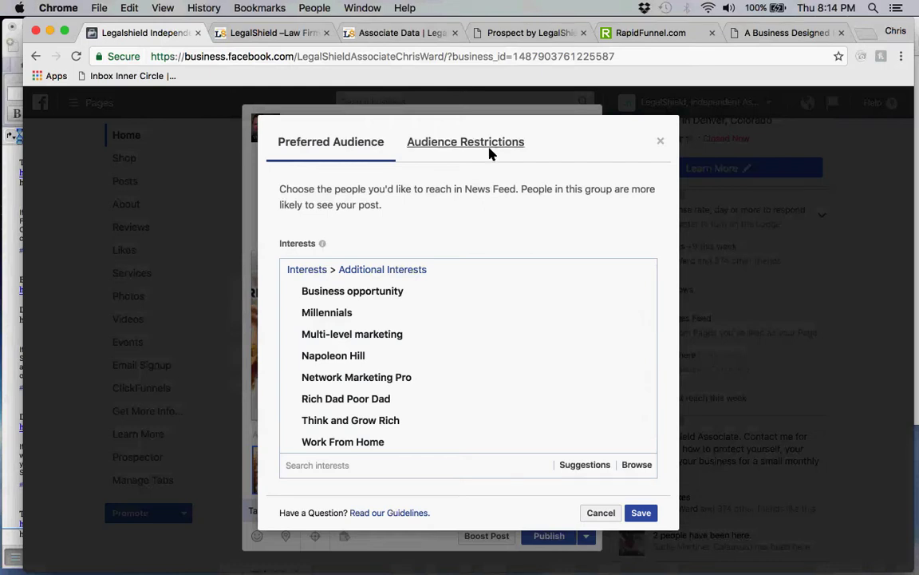
{"action": "left_click", "coordinate": [641, 513]}
{"action": "scroll", "coordinate": [463, 415], "scroll_direction": "down", "scroll_amount": 1}
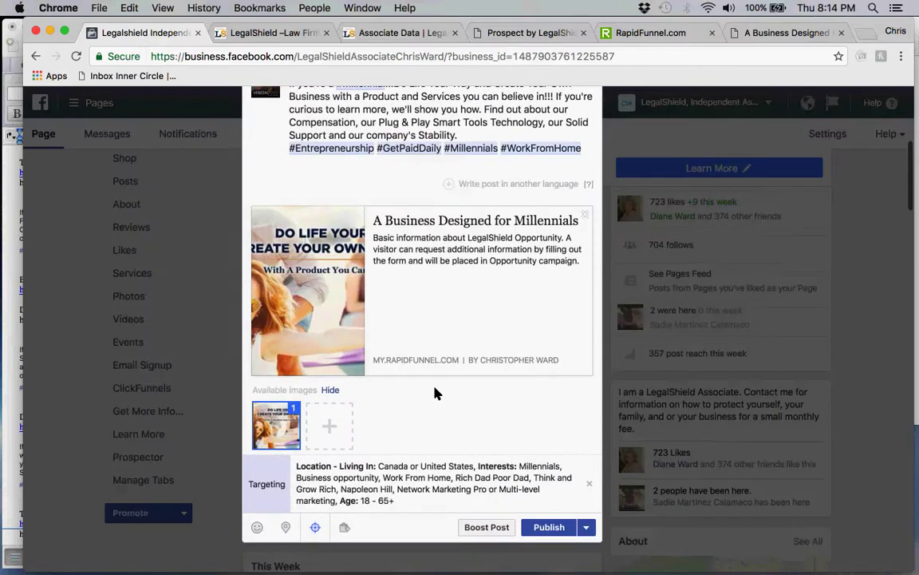
Publish the Millennials opportunity post to the Facebook page
{"action": "left_click", "coordinate": [547, 534]}
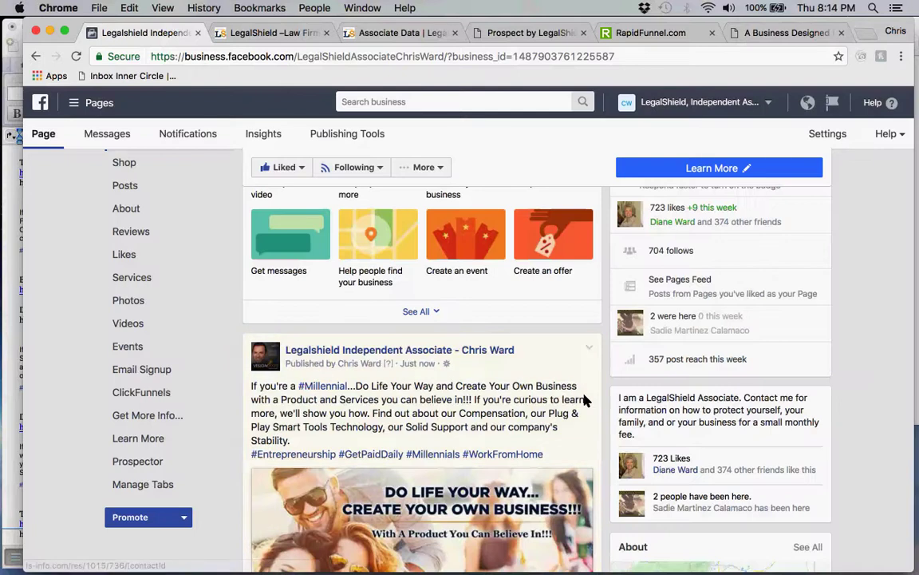
{"action": "scroll", "coordinate": [600, 401], "scroll_direction": "down", "scroll_amount": 4}
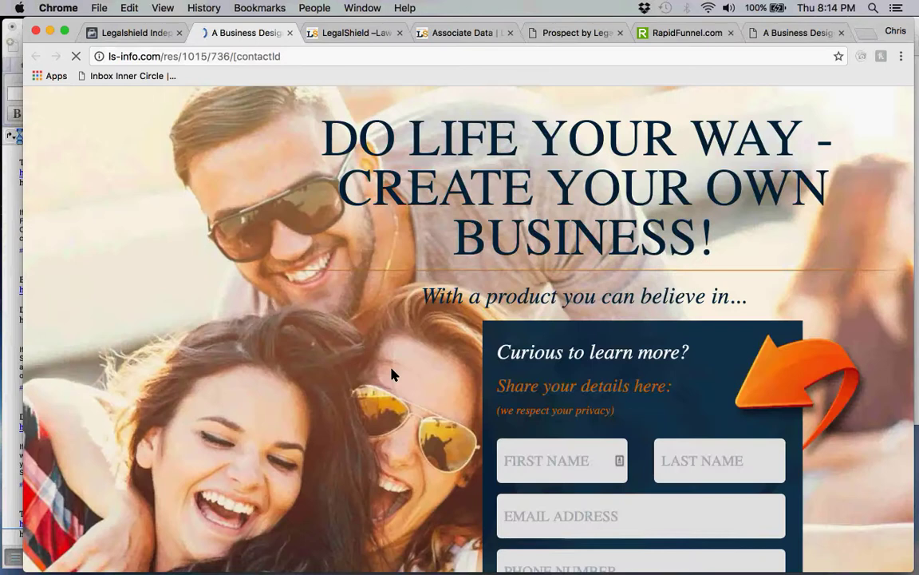
Compare landing page 1015 with the RapidFunnel Resources list, then switch to LegalShield's home page
{"action": "scroll", "coordinate": [391, 373], "scroll_direction": "down", "scroll_amount": 3}
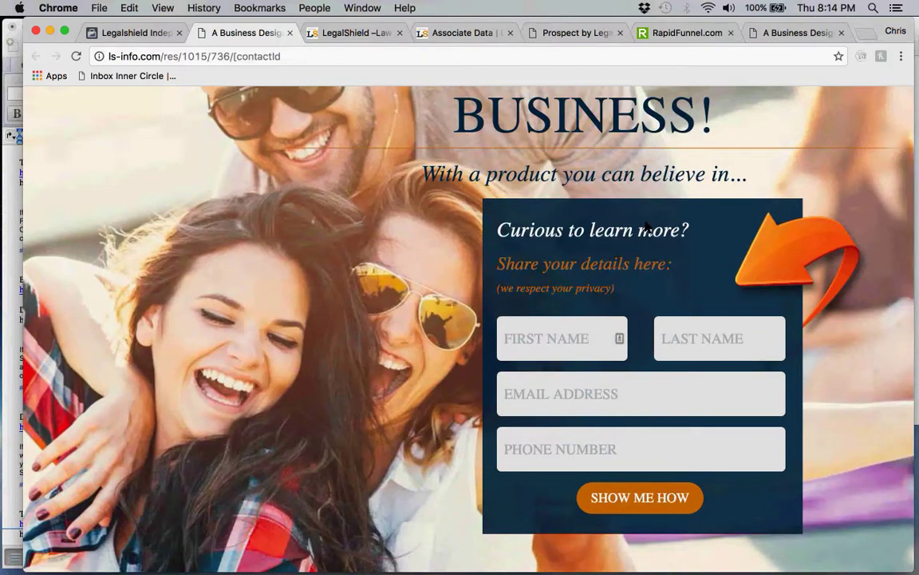
{"action": "scroll", "coordinate": [645, 227], "scroll_direction": "up", "scroll_amount": 3}
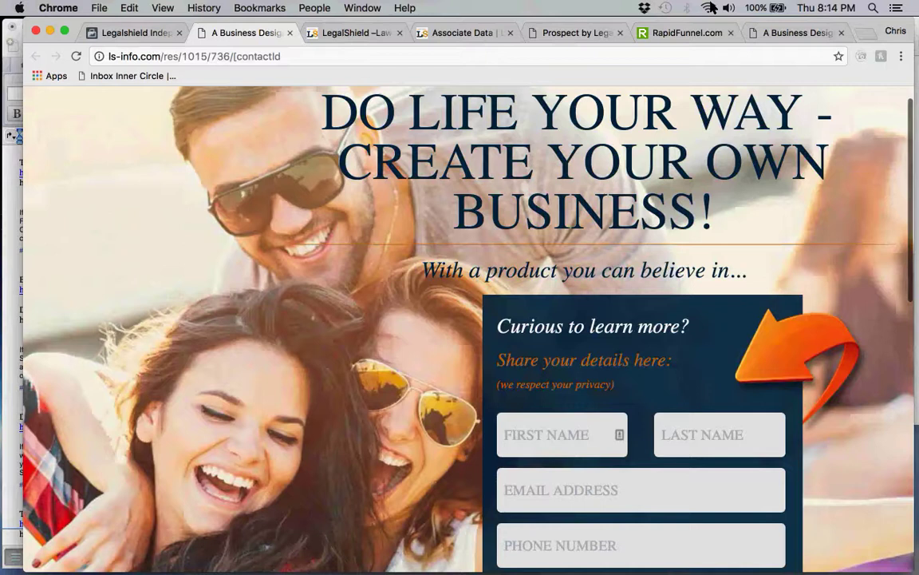
{"action": "left_click", "coordinate": [678, 32]}
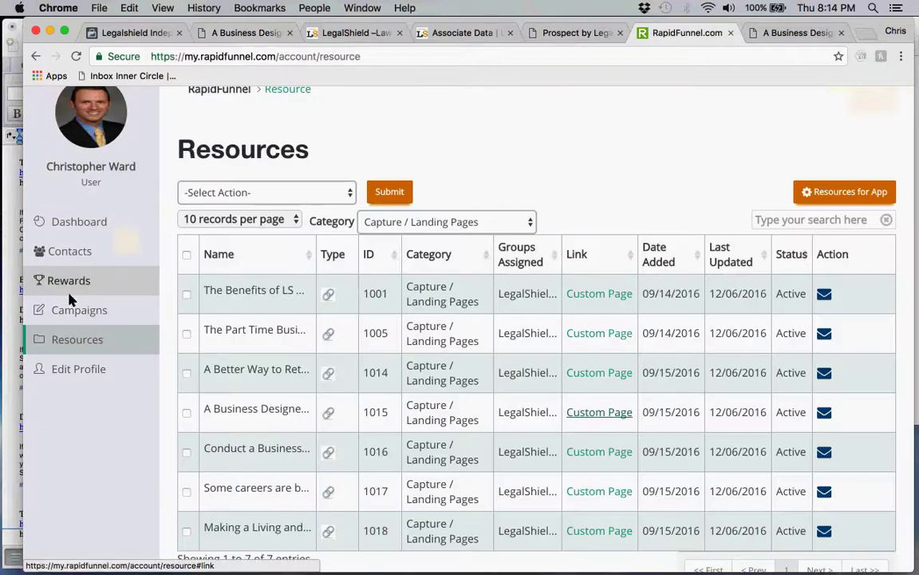
{"action": "scroll", "coordinate": [78, 252], "scroll_direction": "up", "scroll_amount": 2}
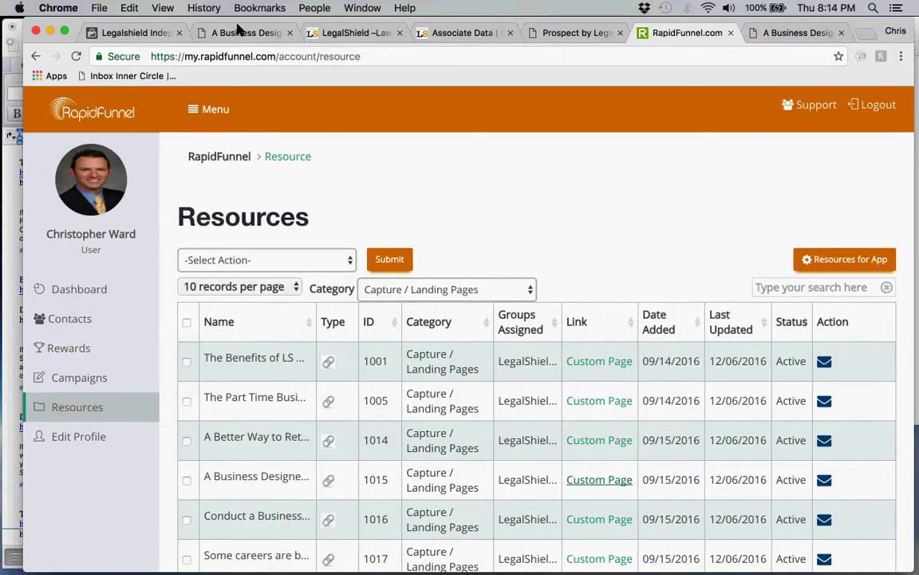
{"action": "left_click", "coordinate": [239, 32]}
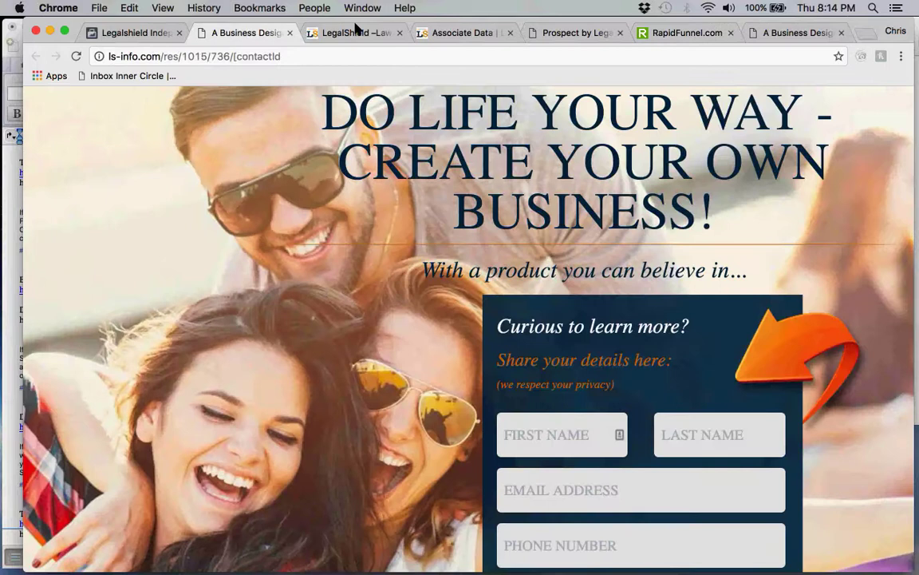
{"action": "left_click", "coordinate": [356, 31]}
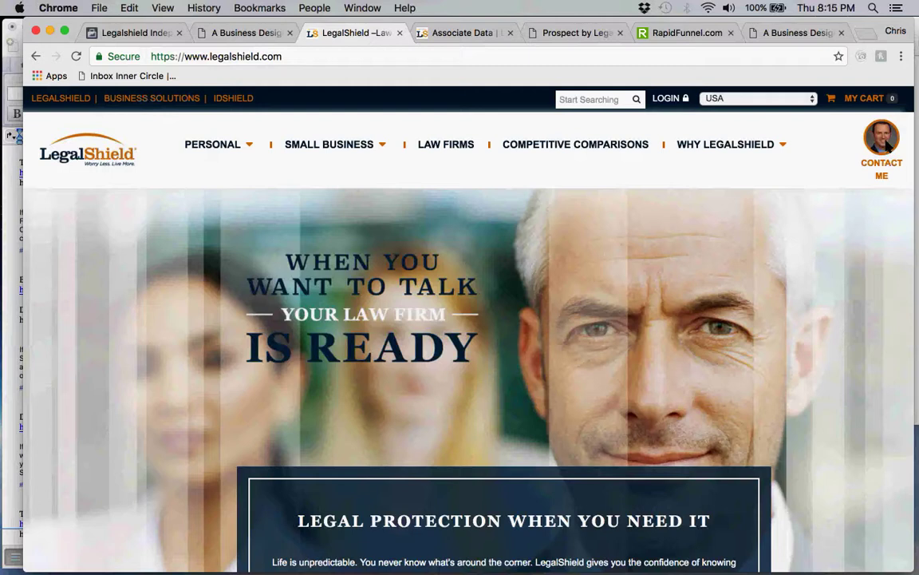
Open and close the associate's Contact Me panel, then scroll down to the home page footer
{"action": "left_click", "coordinate": [885, 143]}
{"action": "scroll", "coordinate": [822, 275], "scroll_direction": "down", "scroll_amount": 3}
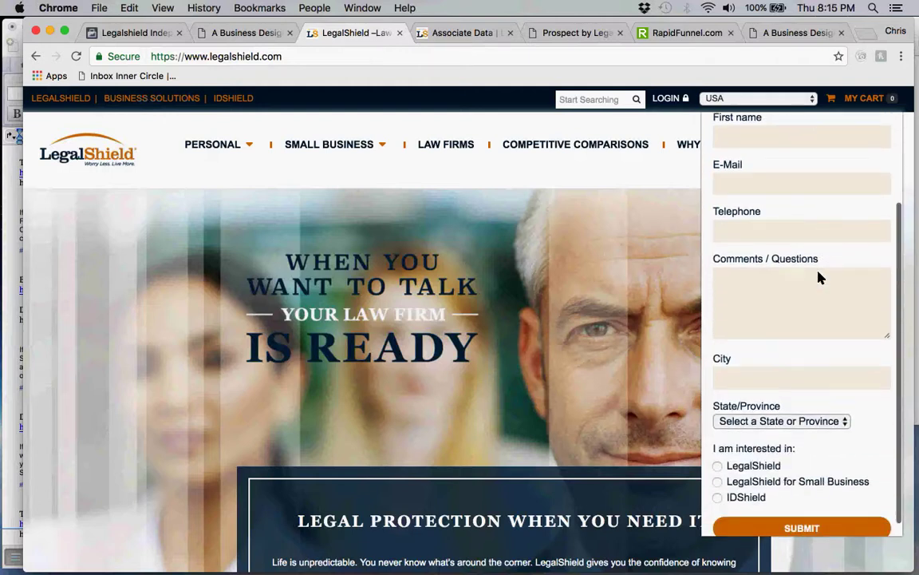
{"action": "scroll", "coordinate": [807, 277], "scroll_direction": "up", "scroll_amount": 4}
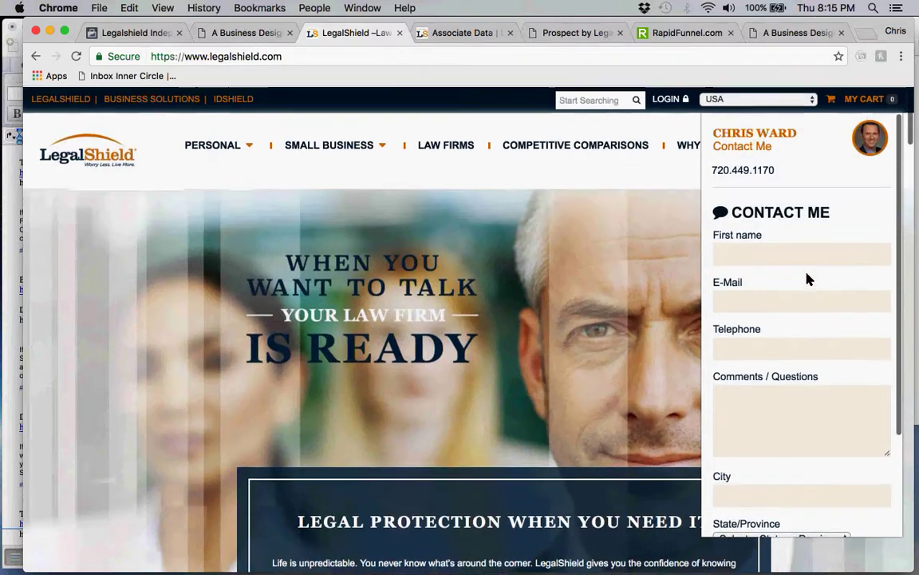
{"action": "left_click", "coordinate": [577, 189]}
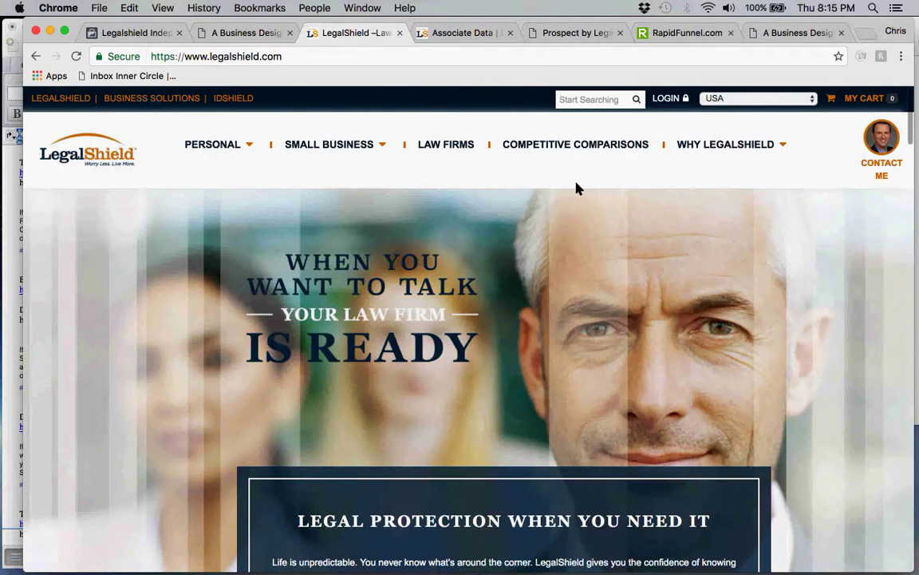
{"action": "scroll", "coordinate": [327, 319], "scroll_direction": "down", "scroll_amount": 10}
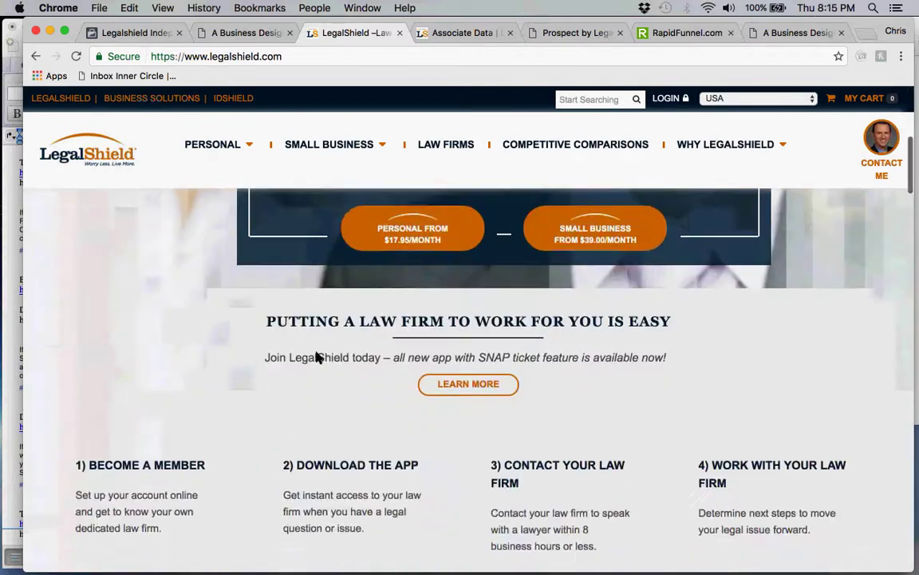
{"action": "scroll", "coordinate": [319, 356], "scroll_direction": "down", "scroll_amount": 15}
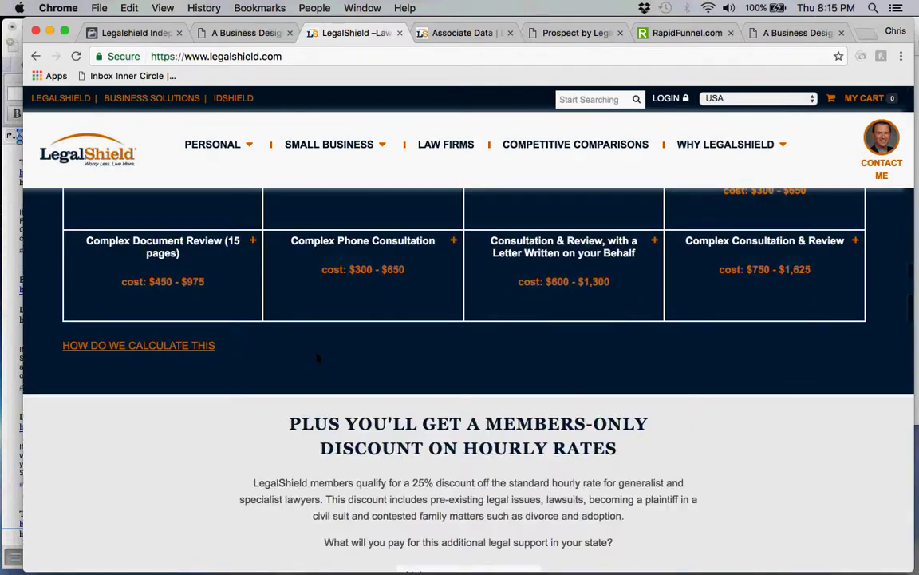
{"action": "scroll", "coordinate": [319, 355], "scroll_direction": "down", "scroll_amount": 10}
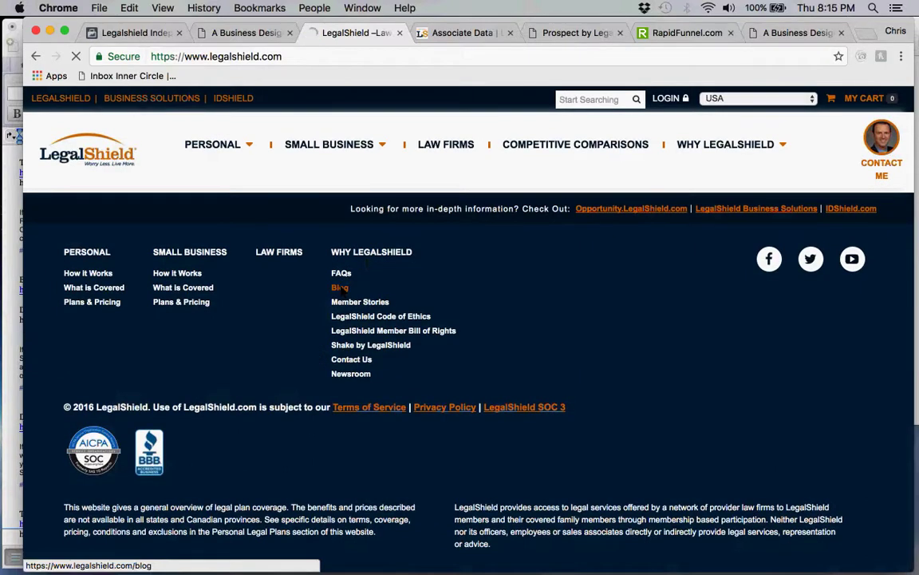
Open the LegalShield blog from the footer and scroll down to its Recent Posts list
{"action": "left_click", "coordinate": [339, 287]}
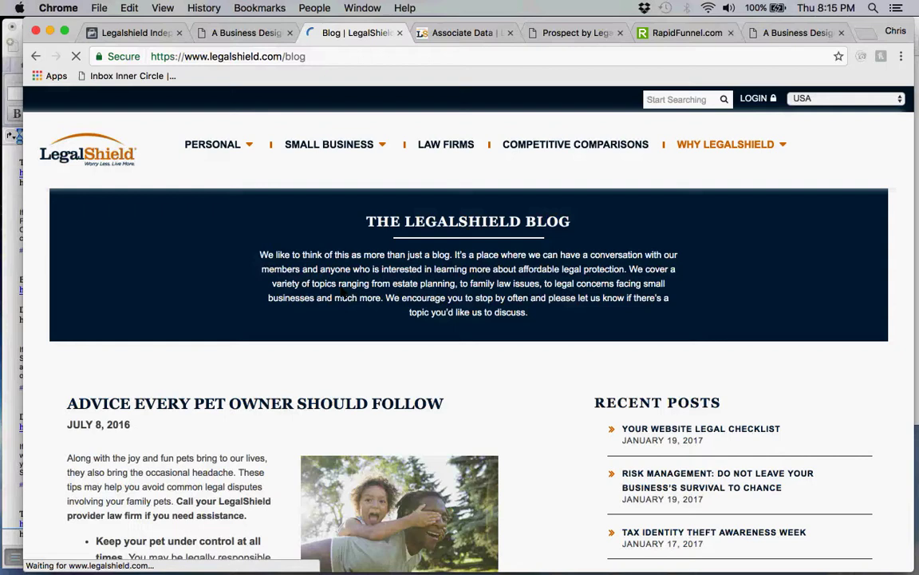
{"action": "scroll", "coordinate": [516, 385], "scroll_direction": "down", "scroll_amount": 2}
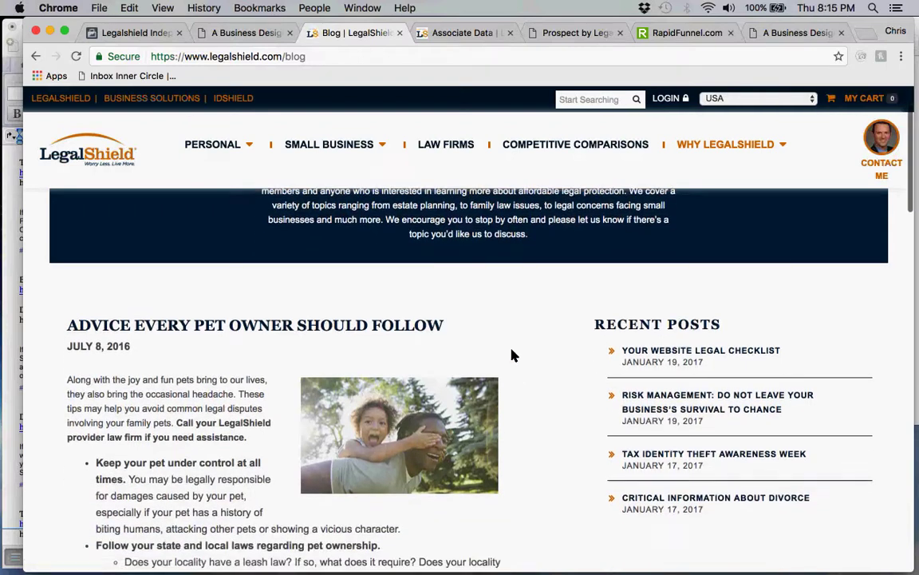
{"action": "scroll", "coordinate": [513, 355], "scroll_direction": "down", "scroll_amount": 10}
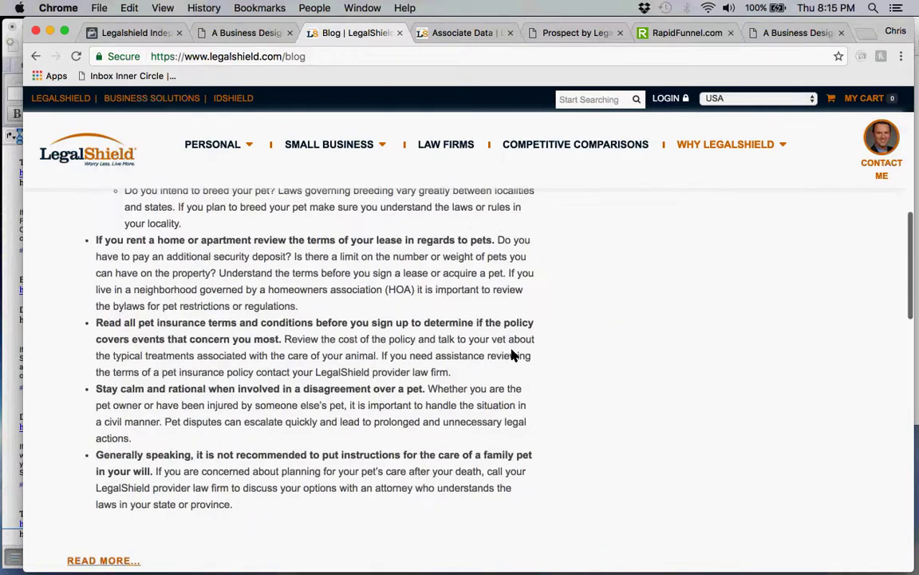
{"action": "scroll", "coordinate": [513, 355], "scroll_direction": "down", "scroll_amount": 5}
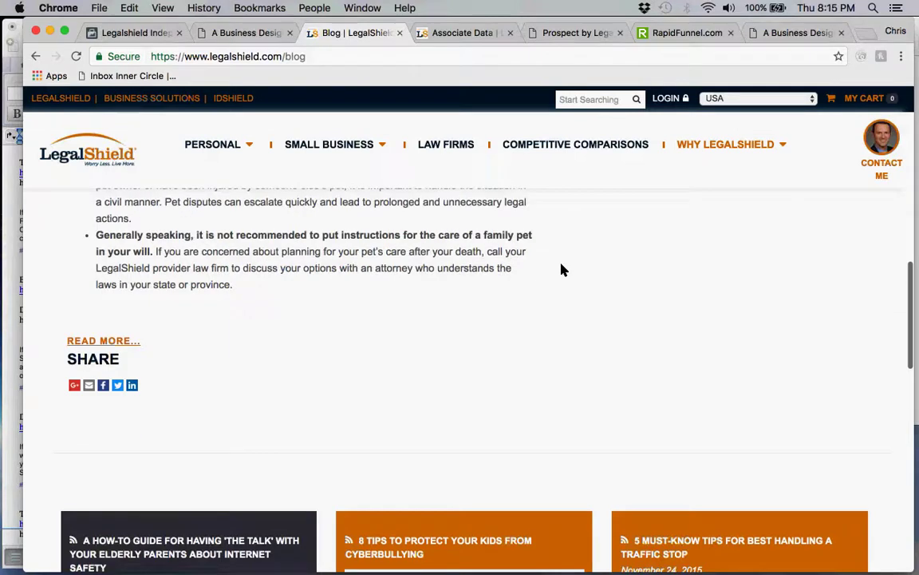
{"action": "scroll", "coordinate": [561, 270], "scroll_direction": "up", "scroll_amount": 20}
{"action": "scroll", "coordinate": [537, 453], "scroll_direction": "down", "scroll_amount": 2}
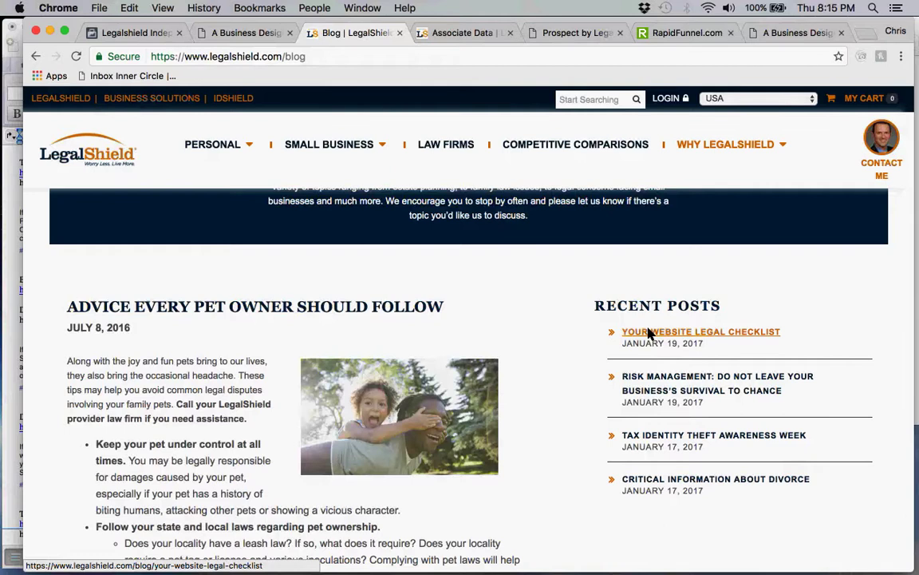
{"action": "scroll", "coordinate": [648, 332], "scroll_direction": "down", "scroll_amount": 1}
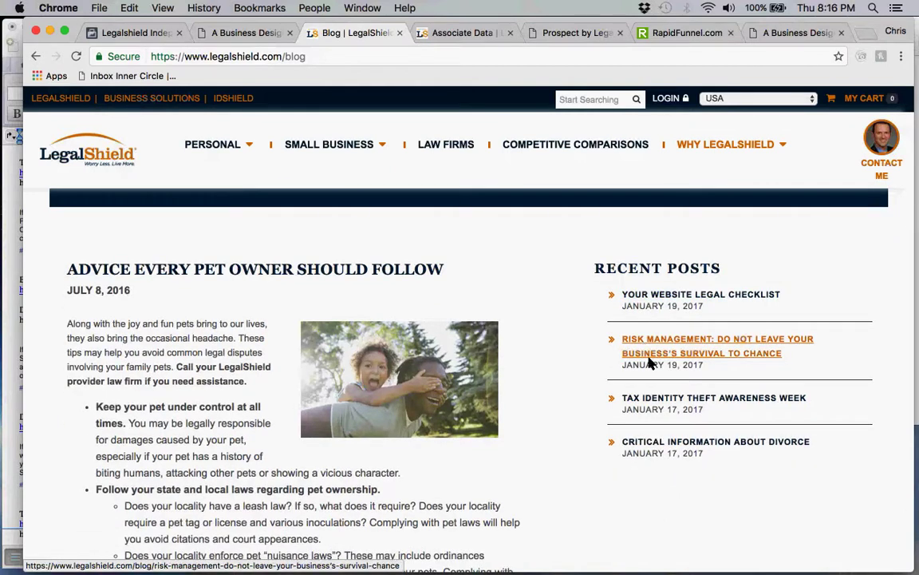
{"action": "scroll", "coordinate": [659, 404], "scroll_direction": "down", "scroll_amount": 1}
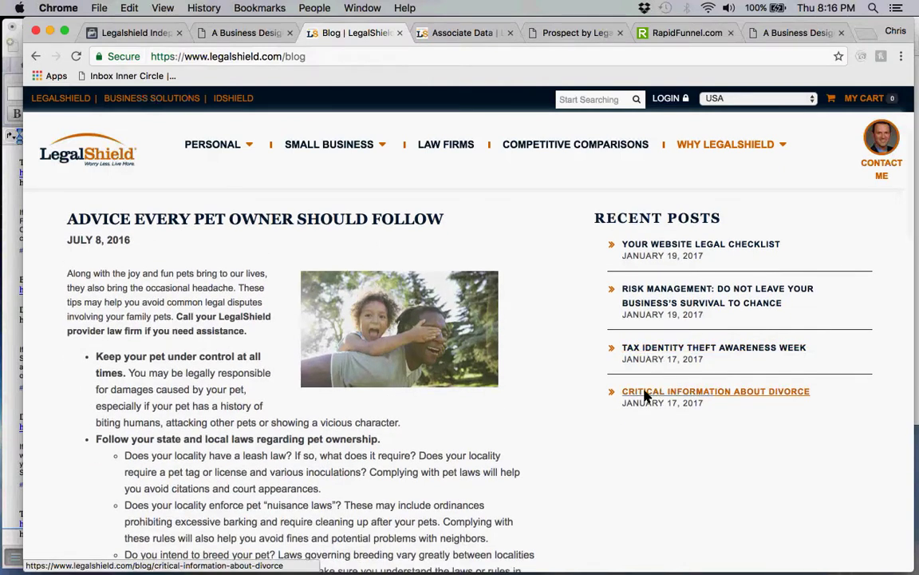
Open 'Critical Information About Divorce' and expand its full text with READ MORE
{"action": "left_click", "coordinate": [646, 393]}
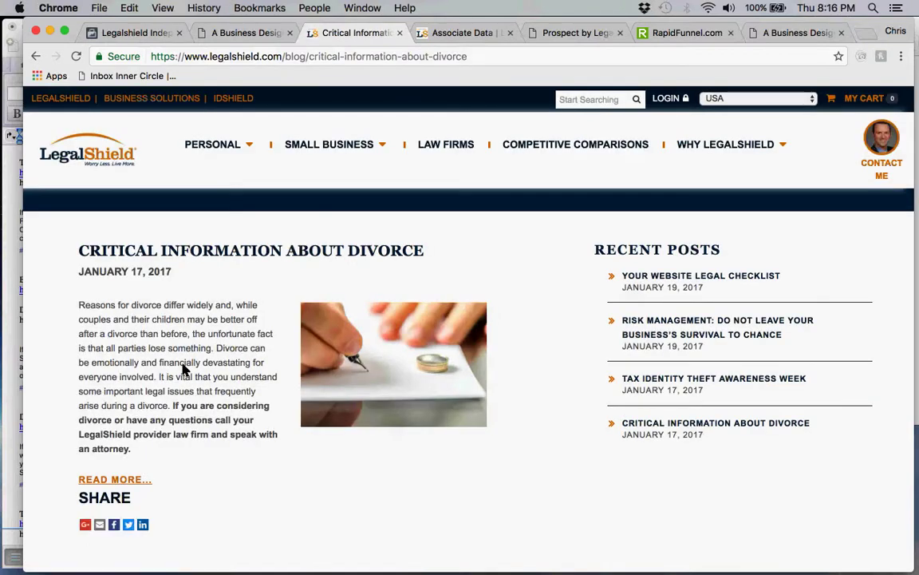
{"action": "left_click", "coordinate": [116, 473]}
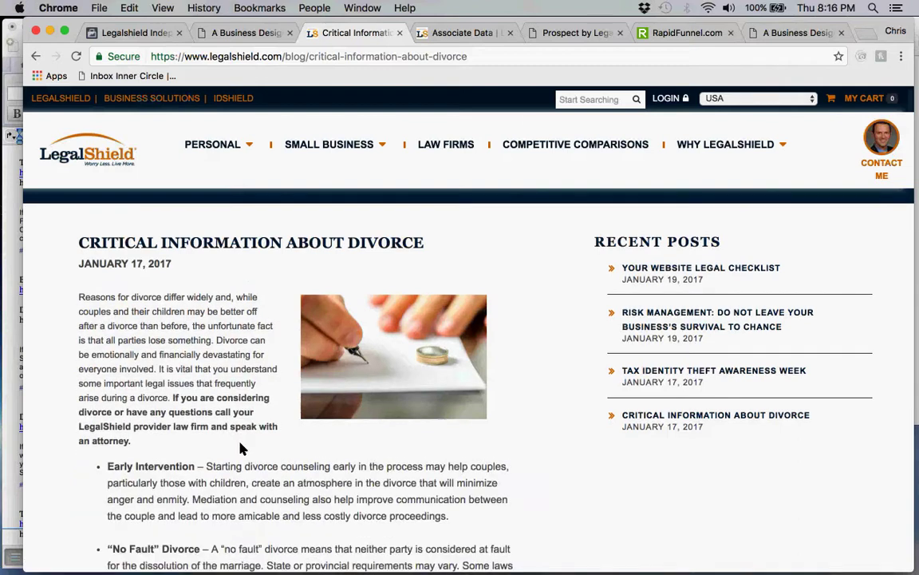
{"action": "scroll", "coordinate": [241, 450], "scroll_direction": "down", "scroll_amount": 10}
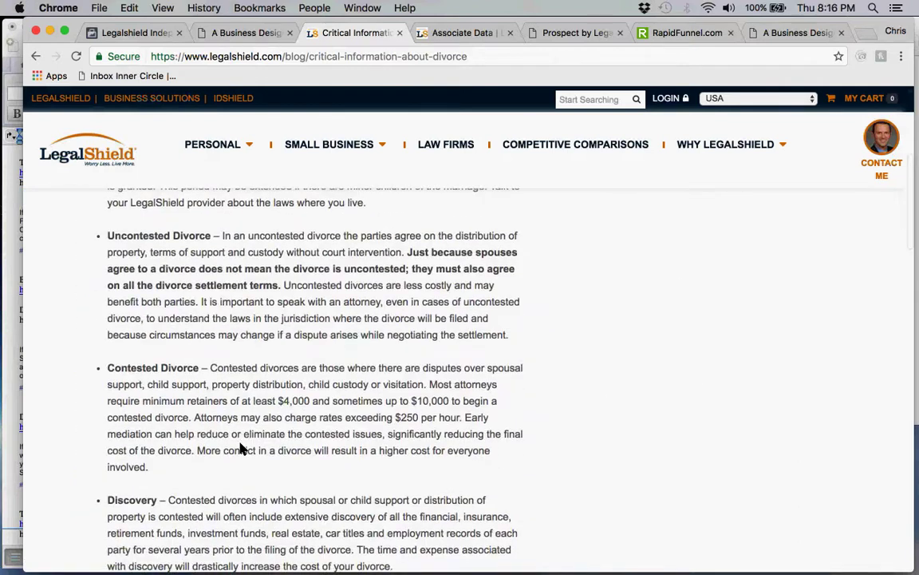
{"action": "scroll", "coordinate": [242, 450], "scroll_direction": "down", "scroll_amount": 9}
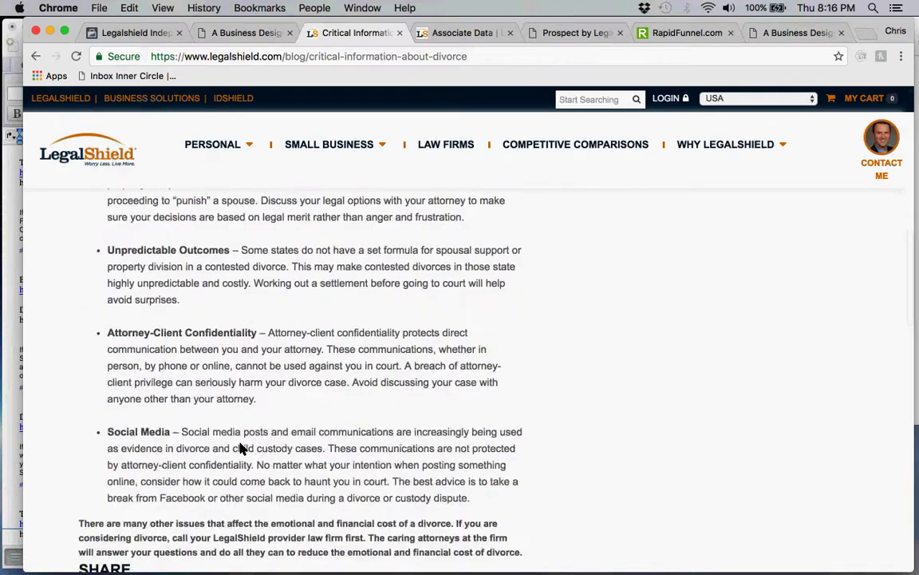
{"action": "scroll", "coordinate": [242, 450], "scroll_direction": "up", "scroll_amount": 19}
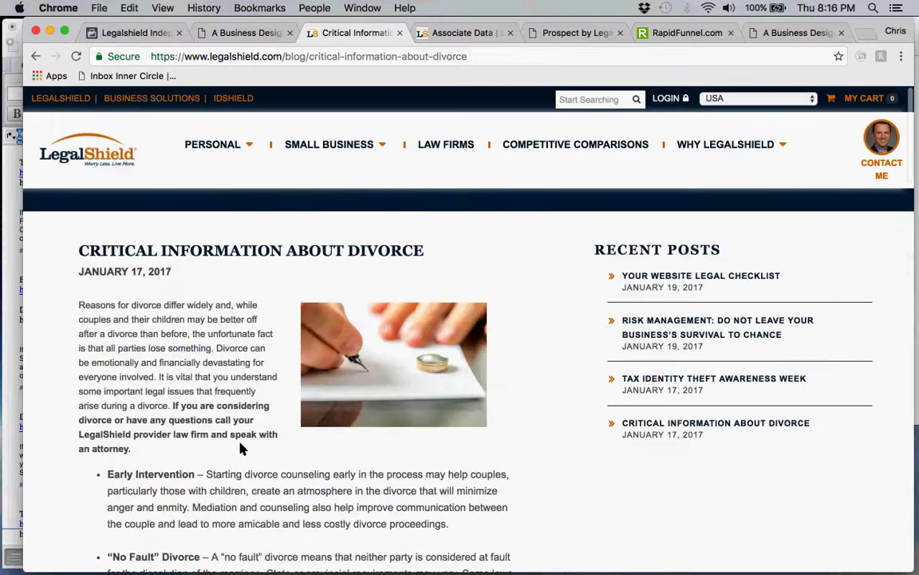
Append '?hub=' plus the associate's referral ID to the article URL and copy the full link
{"action": "left_click", "coordinate": [406, 57]}
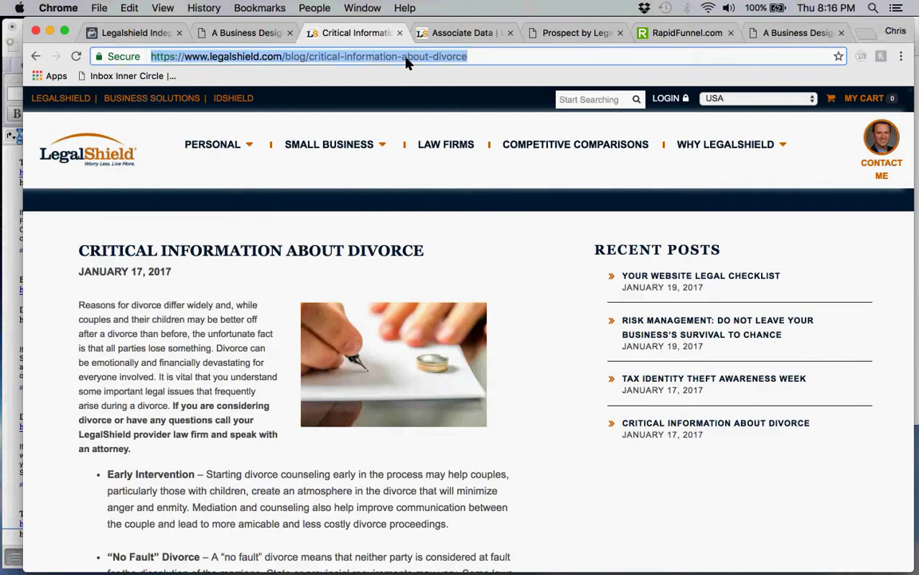
{"action": "left_click", "coordinate": [493, 63]}
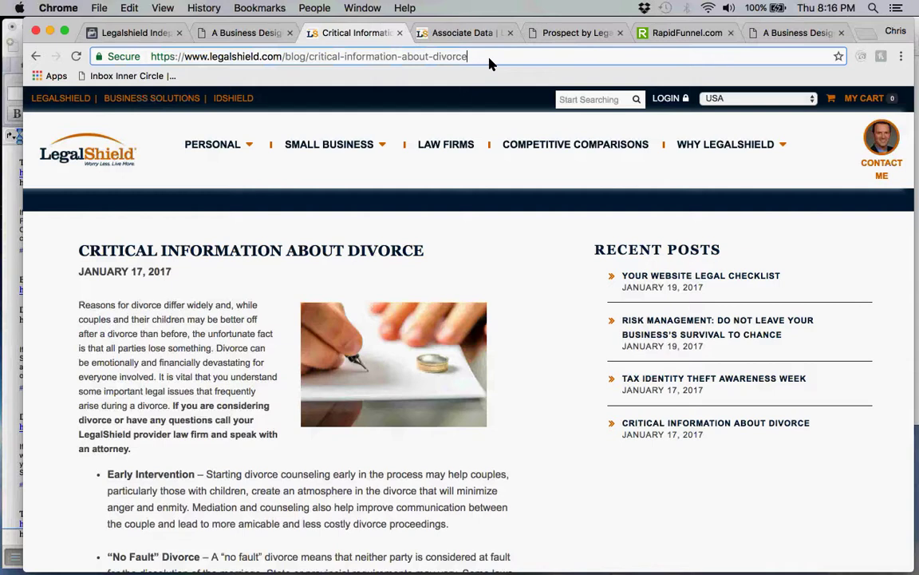
{"action": "type", "text": "?"}
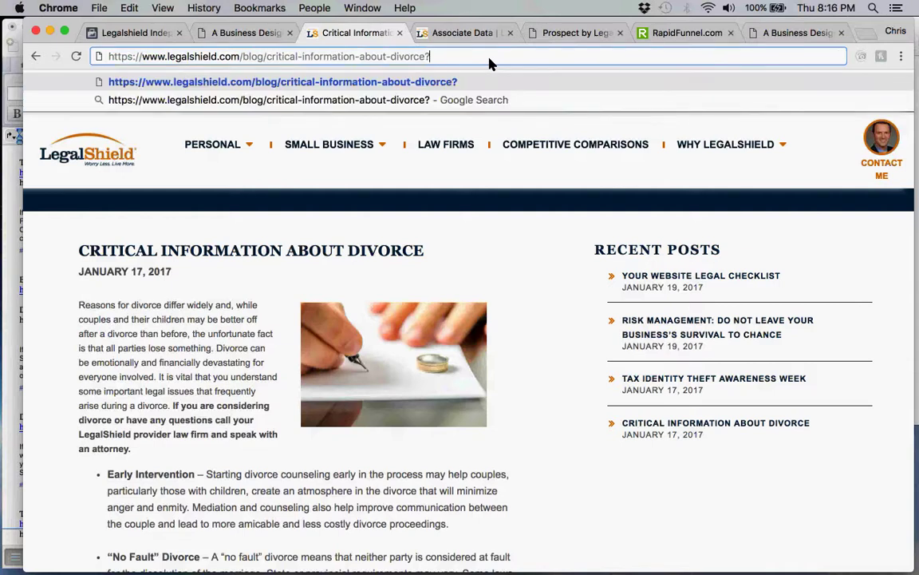
{"action": "type", "text": "hub"}
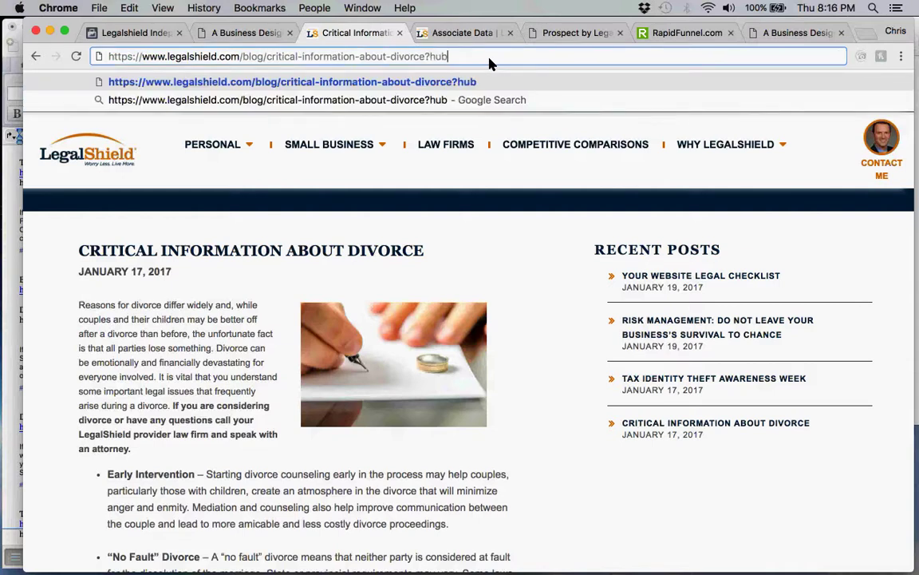
{"action": "type", "text": "="}
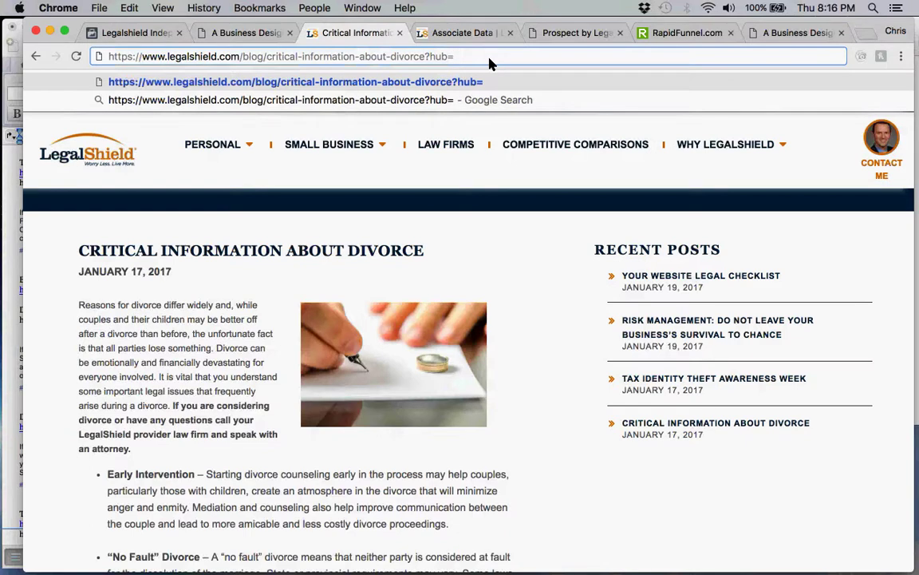
{"action": "type", "text": "cm"}
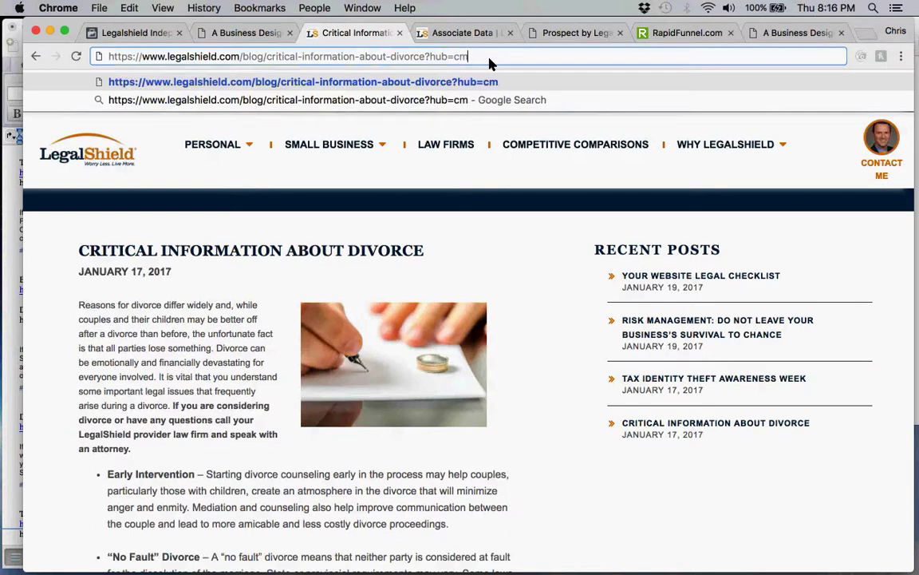
{"action": "type", "text": "ward"}
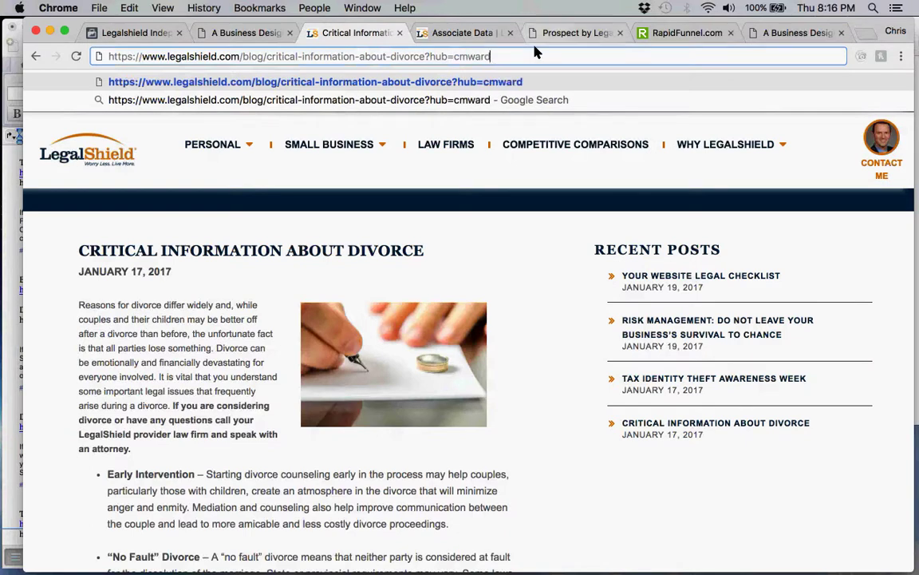
{"action": "key", "text": "super+a"}
{"action": "key", "text": "super+c"}
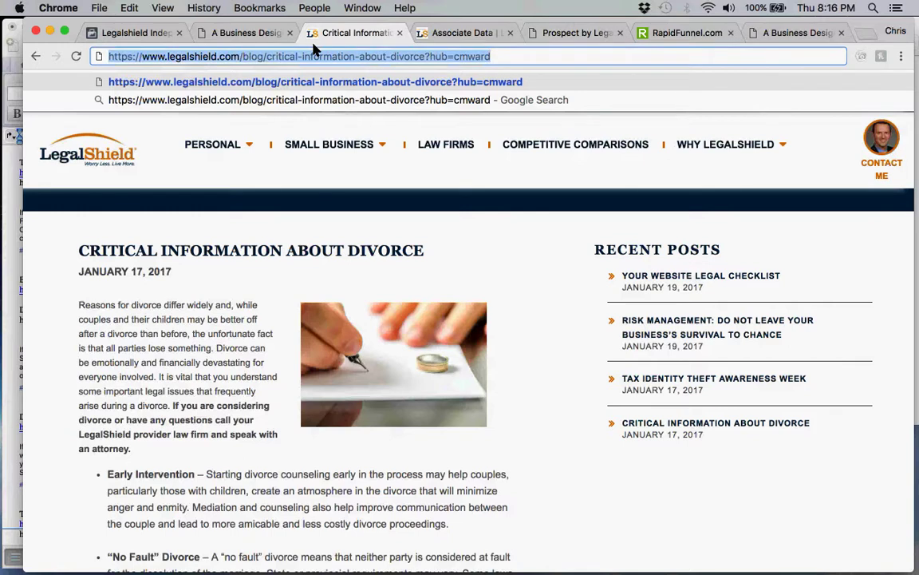
Start a new Facebook page post and paste the divorce referral link into it
{"action": "left_click", "coordinate": [129, 35]}
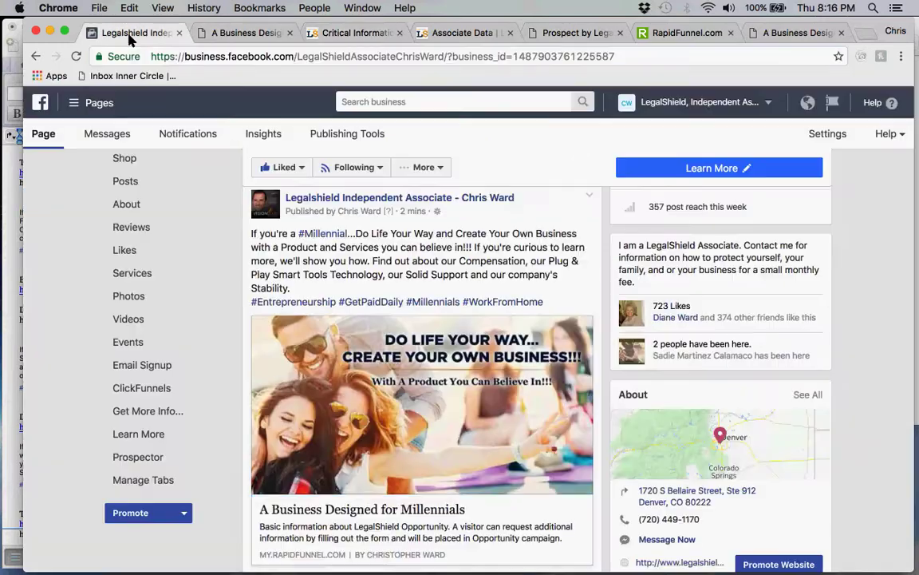
{"action": "scroll", "coordinate": [375, 266], "scroll_direction": "up", "scroll_amount": 3}
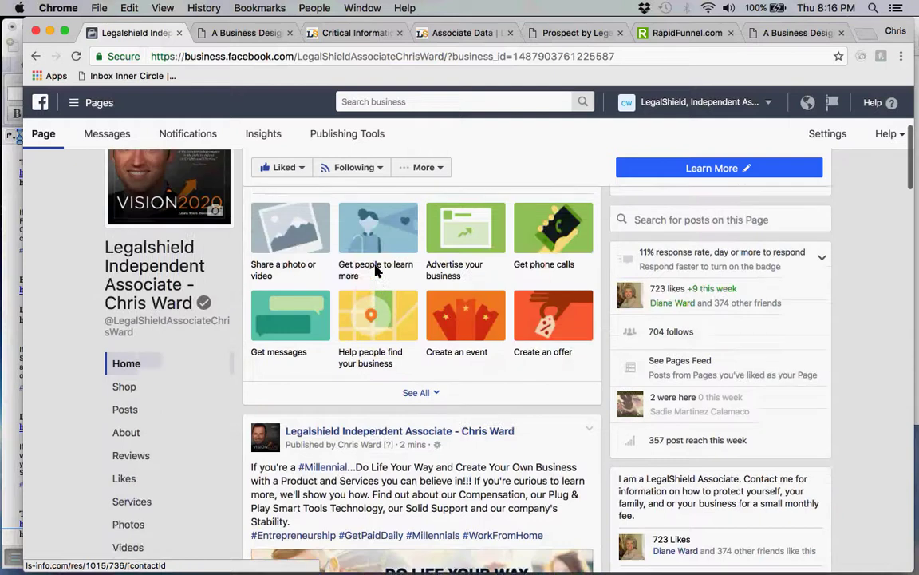
{"action": "scroll", "coordinate": [360, 279], "scroll_direction": "up", "scroll_amount": 3}
{"action": "left_click", "coordinate": [338, 294]}
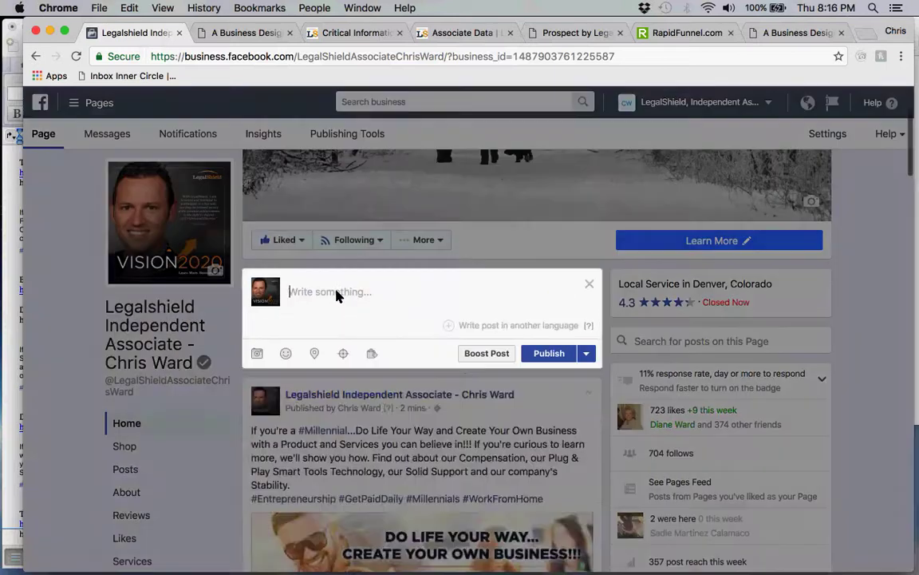
{"action": "key", "text": "super+v"}
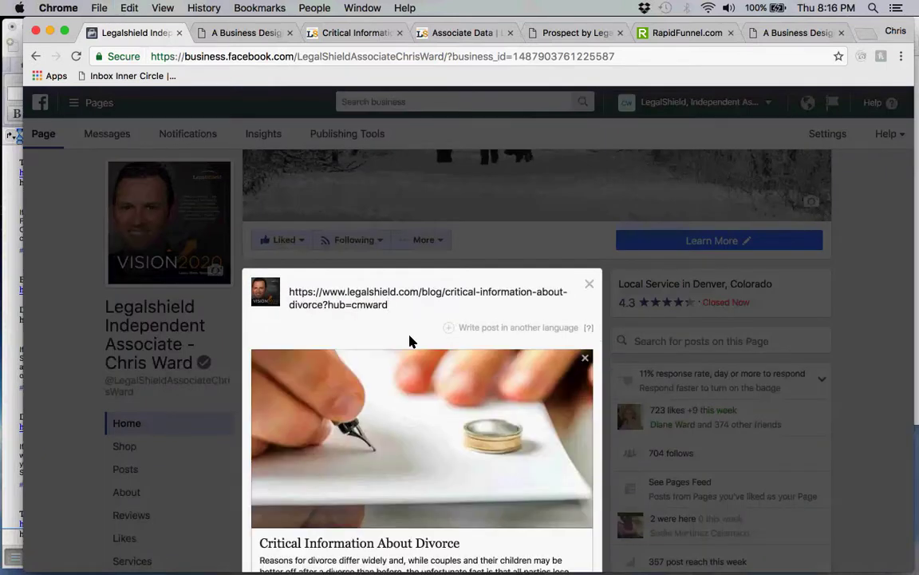
{"action": "scroll", "coordinate": [409, 342], "scroll_direction": "down", "scroll_amount": 3}
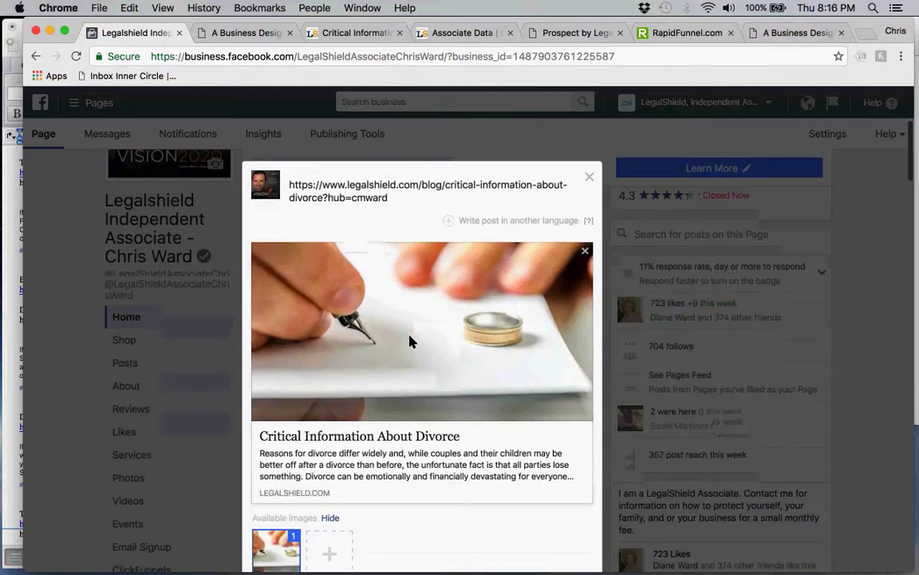
{"action": "scroll", "coordinate": [410, 341], "scroll_direction": "down", "scroll_amount": 1}
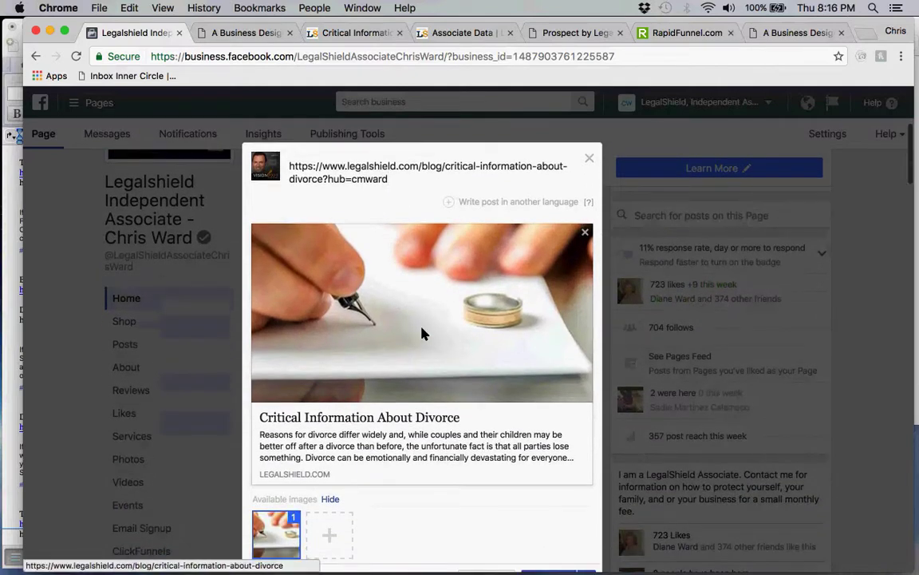
{"action": "scroll", "coordinate": [431, 363], "scroll_direction": "down", "scroll_amount": 1}
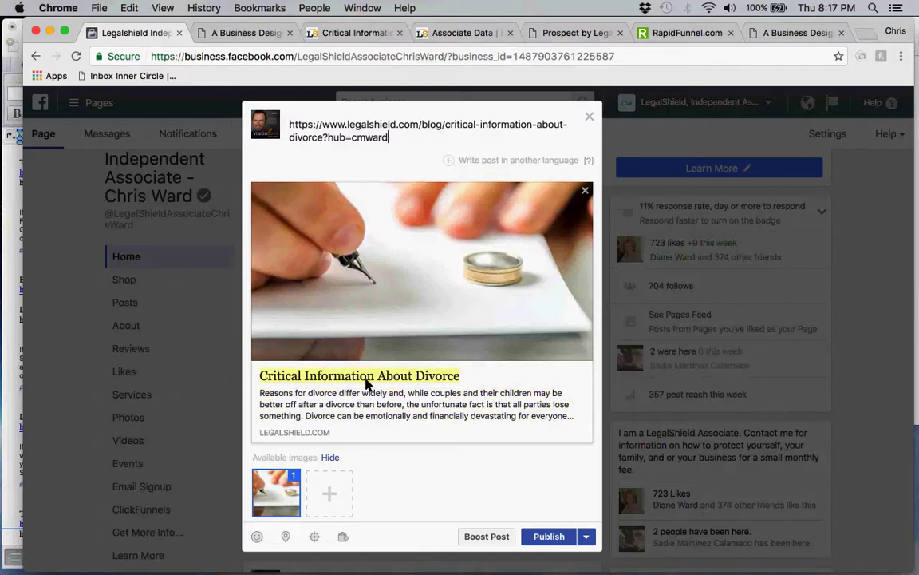
Change the link preview headline to 'Click Here For Critical Information About Divorce'
{"action": "left_click", "coordinate": [265, 376]}
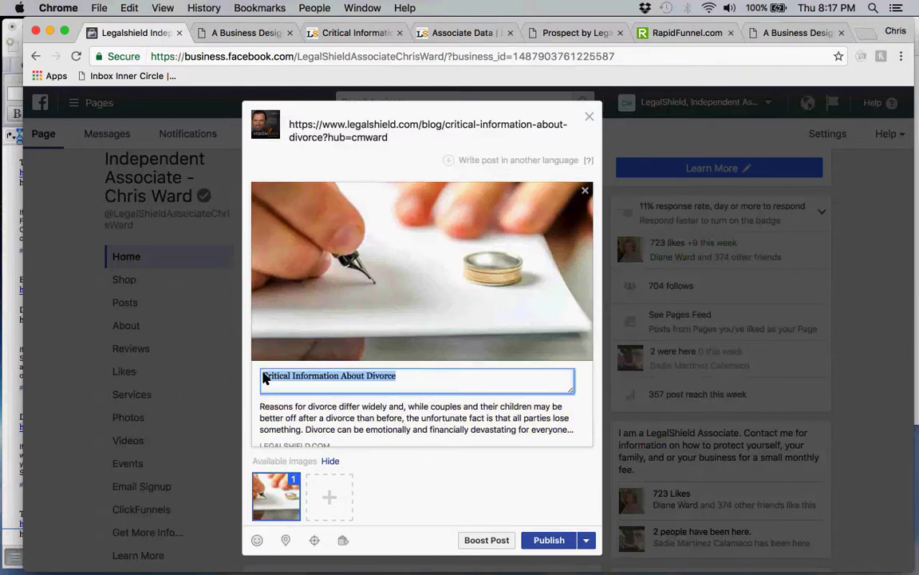
{"action": "left_click", "coordinate": [264, 378]}
{"action": "type", "text": "Click HE"}
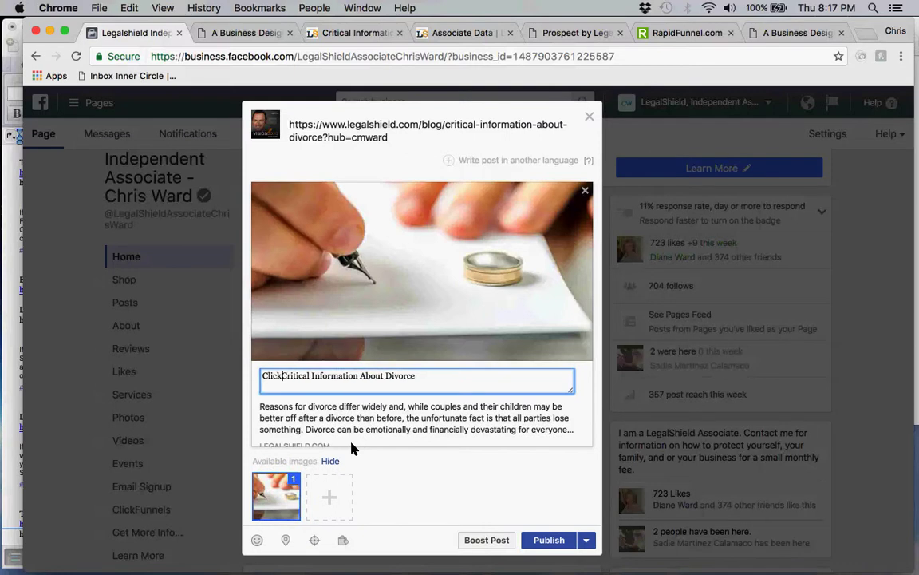
{"action": "key", "text": "BackSpace"}
{"action": "key", "text": "BackSpace"}
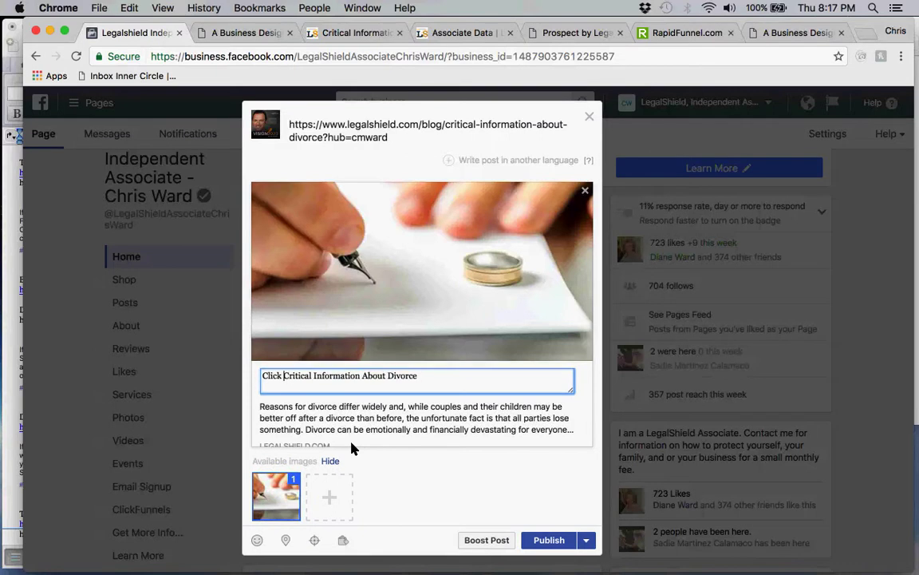
{"action": "type", "text": "Here For"}
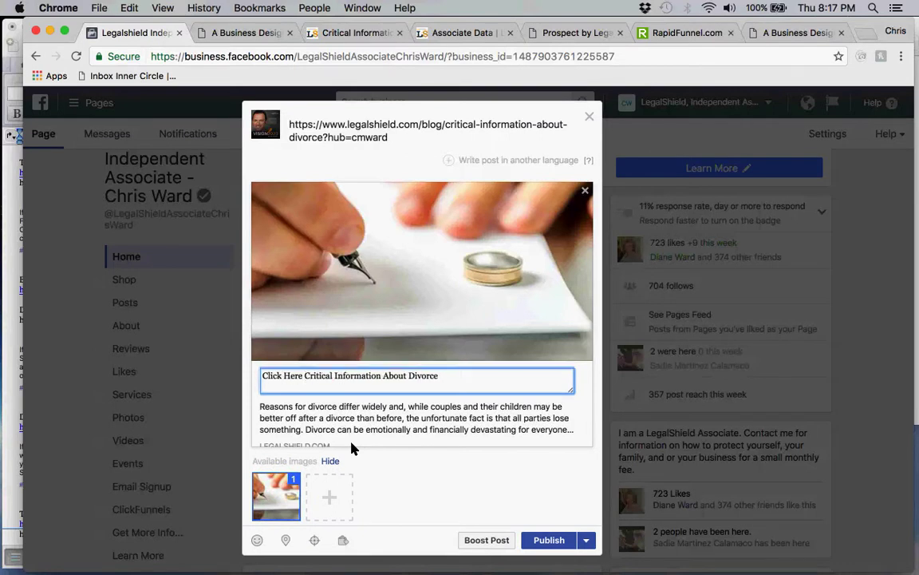
Edit the link preview's description text, working on its last sentence
{"action": "left_click", "coordinate": [407, 416]}
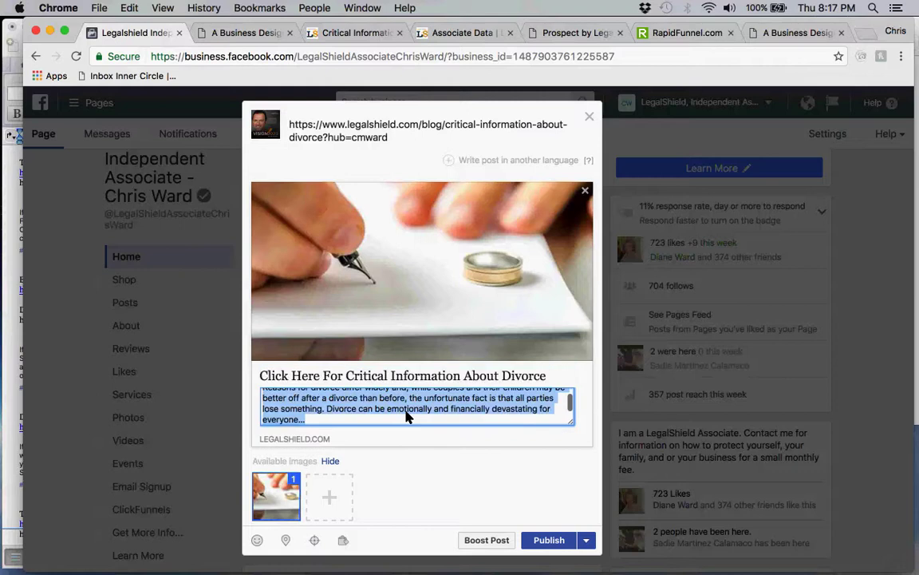
{"action": "left_click", "coordinate": [323, 421]}
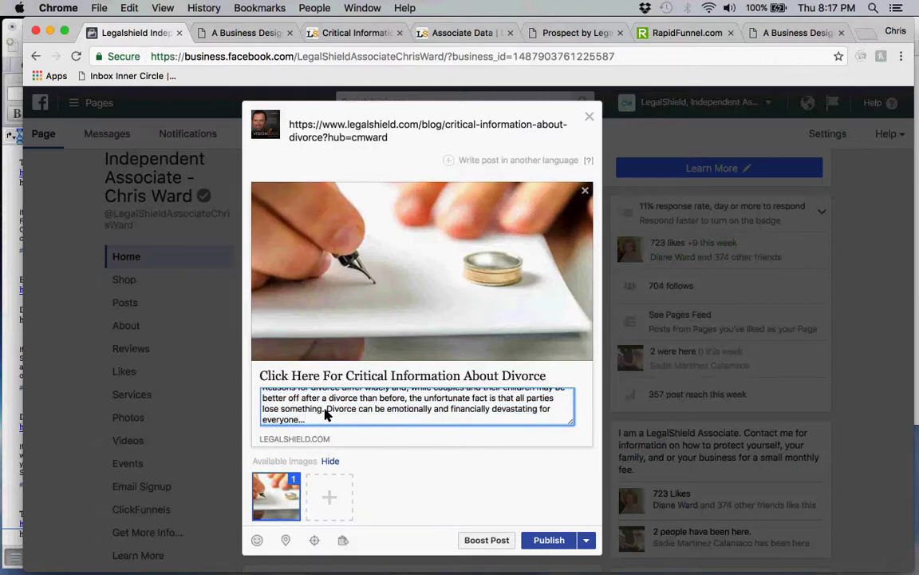
{"action": "left_click_drag", "start_coordinate": [326, 411], "coordinate": [334, 423]}
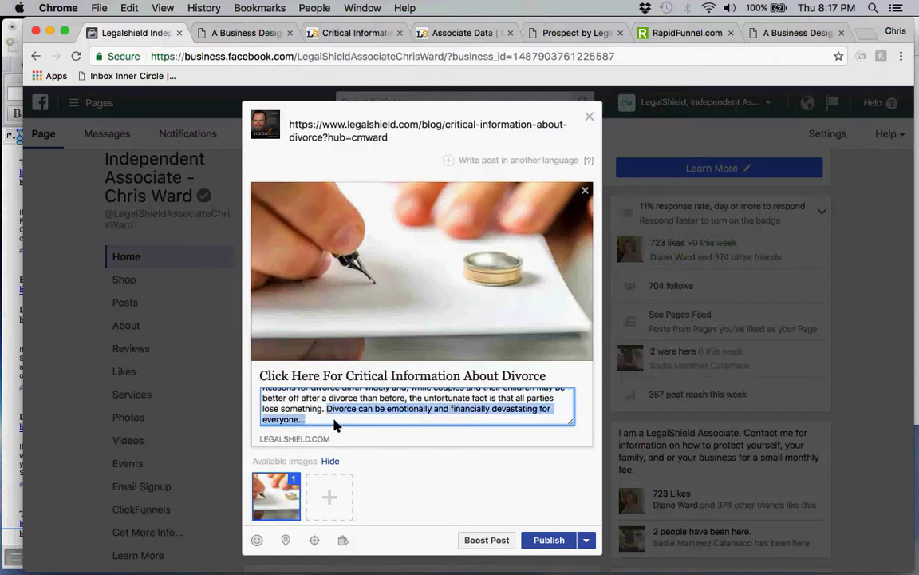
{"action": "left_click", "coordinate": [335, 425]}
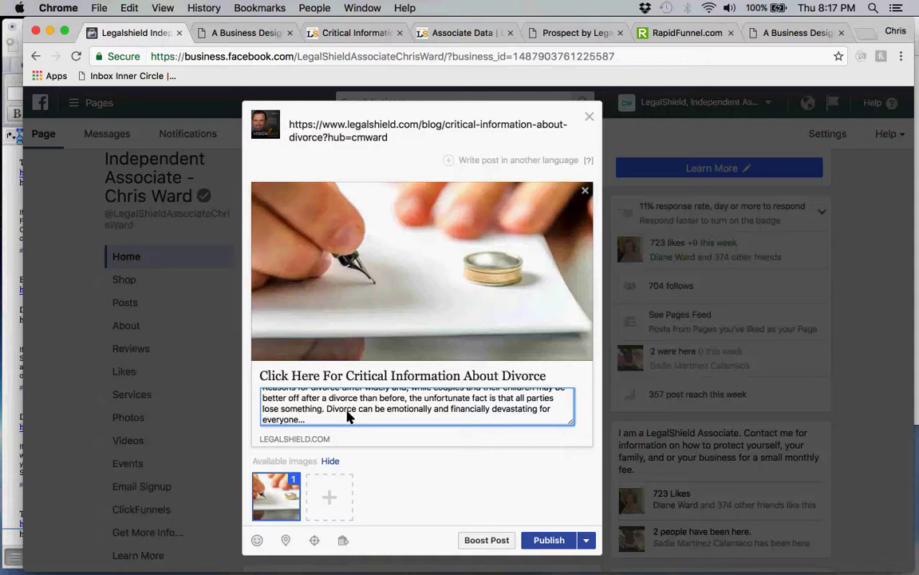
{"action": "scroll", "coordinate": [347, 416], "scroll_direction": "up", "scroll_amount": 2}
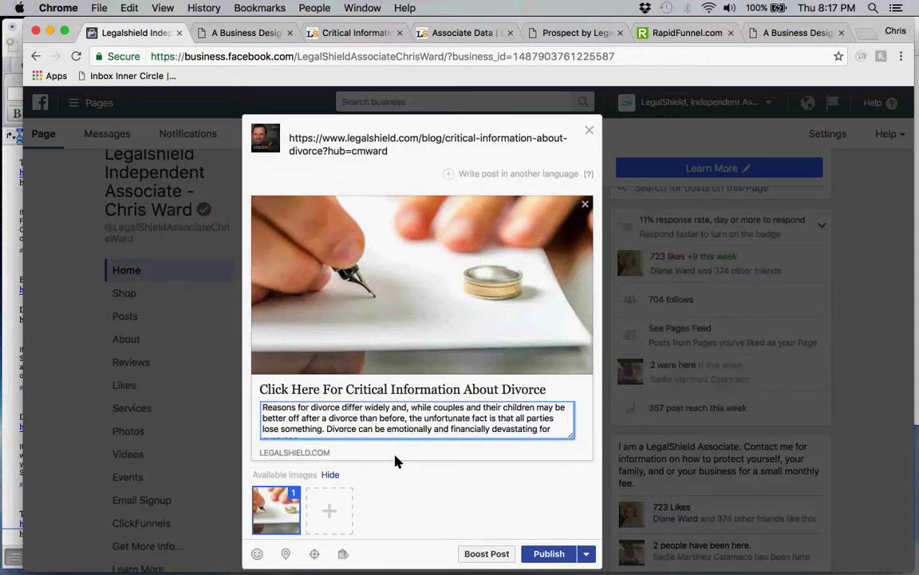
{"action": "scroll", "coordinate": [383, 431], "scroll_direction": "down", "scroll_amount": 3}
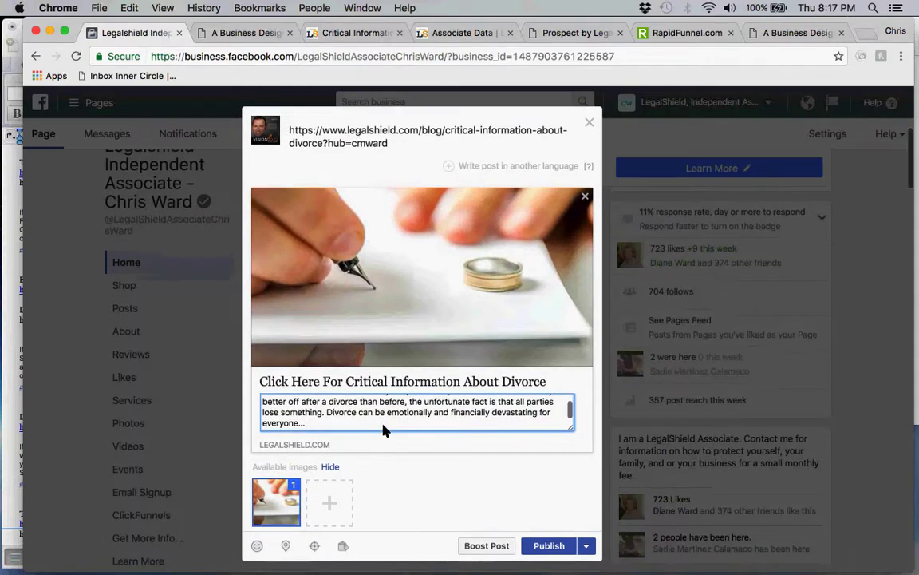
{"action": "scroll", "coordinate": [383, 431], "scroll_direction": "up", "scroll_amount": 3}
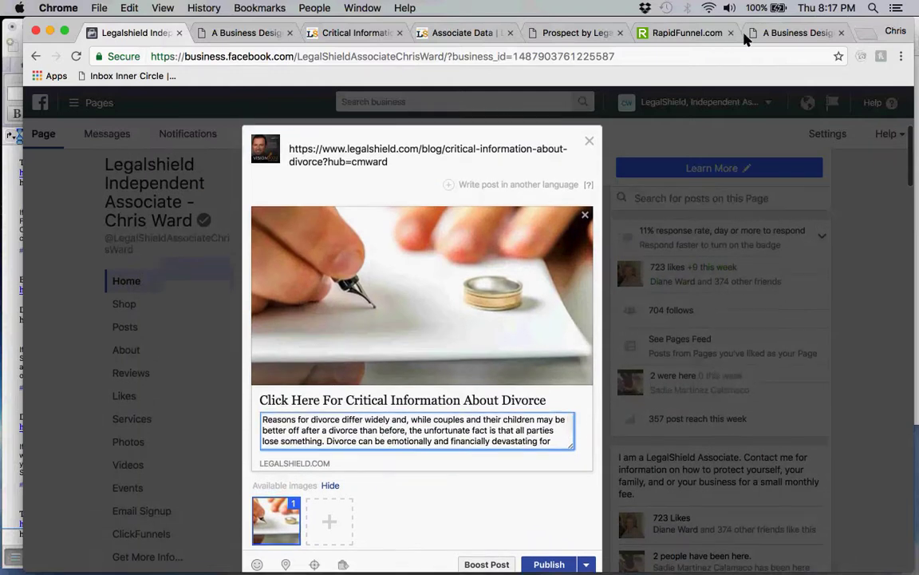
Close the business landing page and copy the article passage from 'It is vital' to 'an attorney'
{"action": "left_click", "coordinate": [232, 40]}
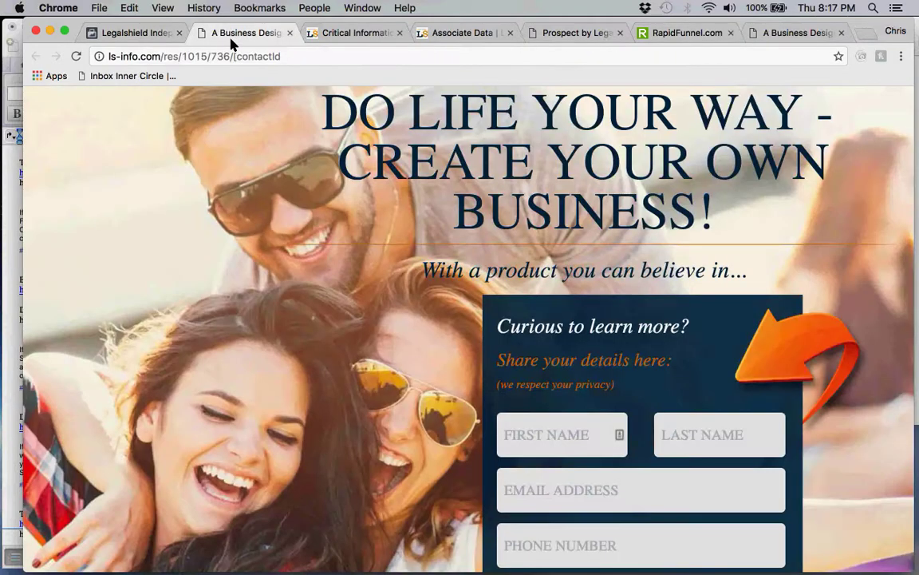
{"action": "left_click", "coordinate": [345, 36]}
{"action": "left_click", "coordinate": [290, 33]}
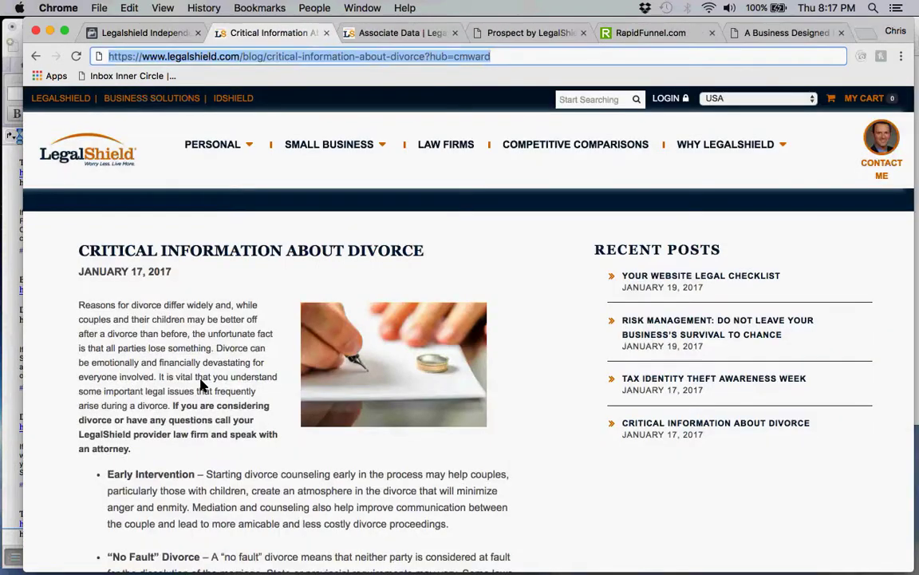
{"action": "scroll", "coordinate": [95, 292], "scroll_direction": "down", "scroll_amount": 1}
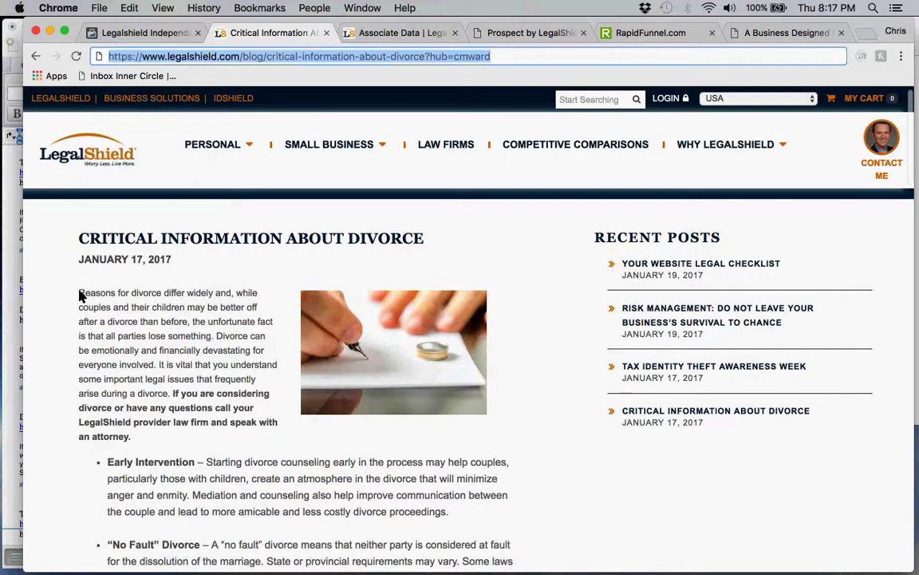
{"action": "left_click", "coordinate": [80, 296]}
{"action": "left_click_drag", "start_coordinate": [80, 295], "coordinate": [158, 370]}
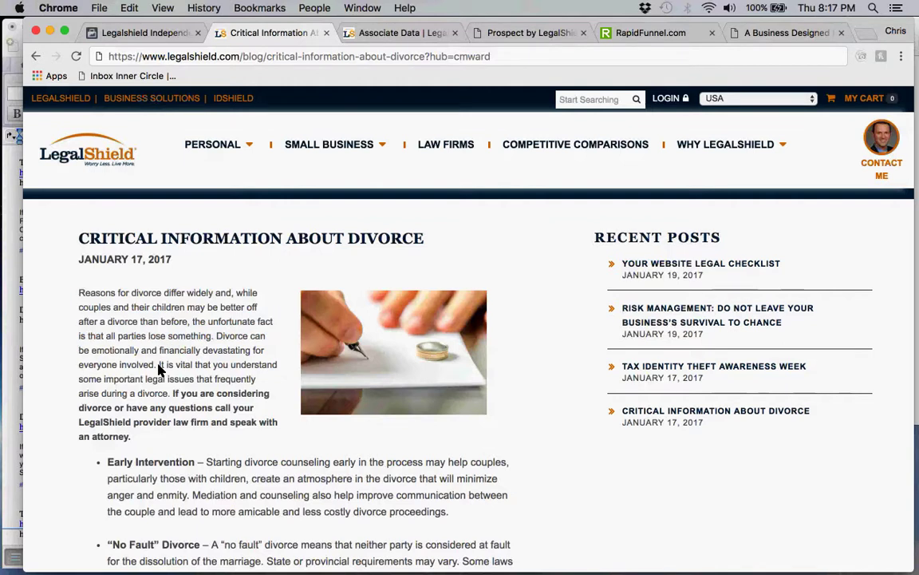
{"action": "left_click_drag", "start_coordinate": [159, 364], "coordinate": [132, 436]}
{"action": "key", "text": "super+c"}
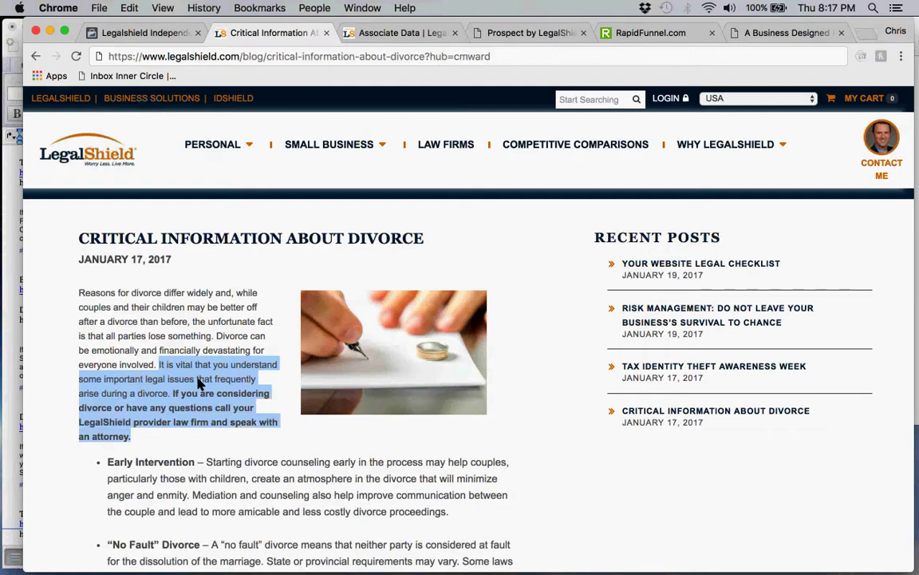
{"action": "left_click", "coordinate": [159, 32]}
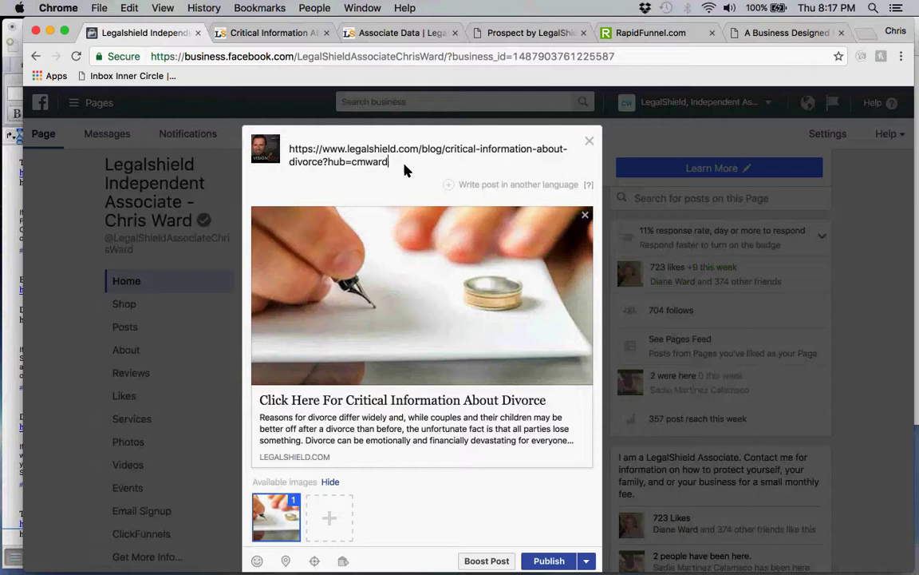
Replace the link address in the post text with the copied 'It is vital…' passage
{"action": "left_click_drag", "start_coordinate": [391, 163], "coordinate": [288, 152]}
{"action": "key", "text": "super+v"}
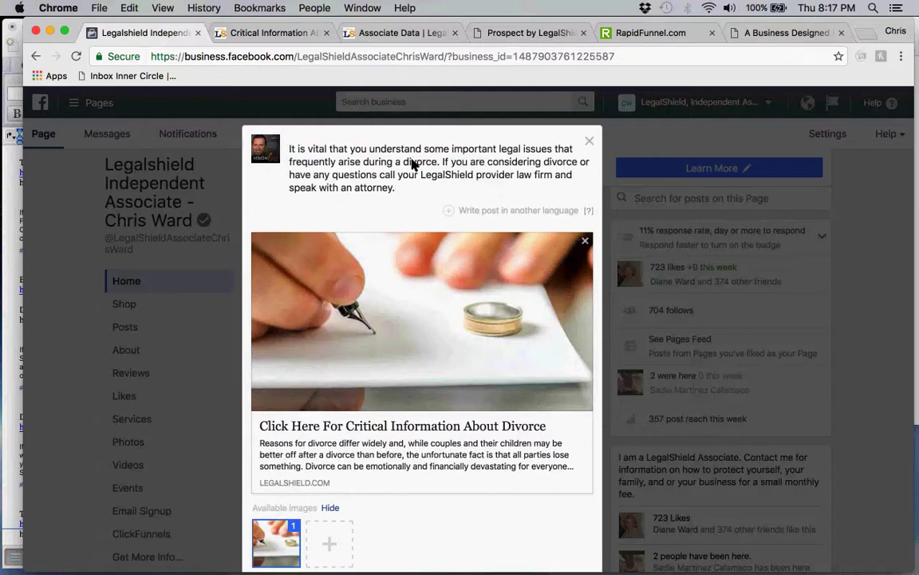
{"action": "left_click", "coordinate": [12, 208]}
Minimize Word and Chrome, browse Finder's LegalShield > Social Media folder, then return to Chrome
{"action": "left_click", "coordinate": [27, 32]}
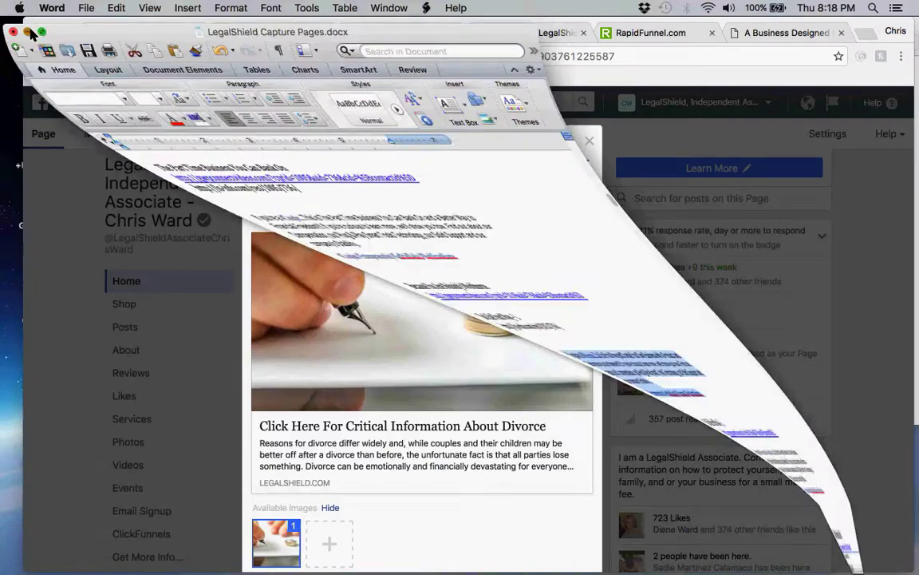
{"action": "left_click", "coordinate": [29, 26]}
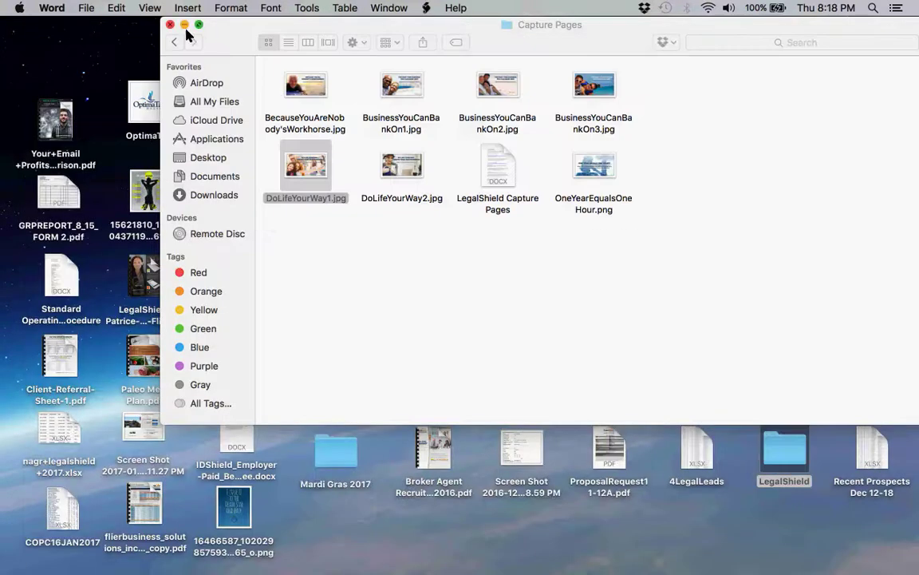
{"action": "left_click", "coordinate": [176, 38]}
{"action": "left_click", "coordinate": [175, 41]}
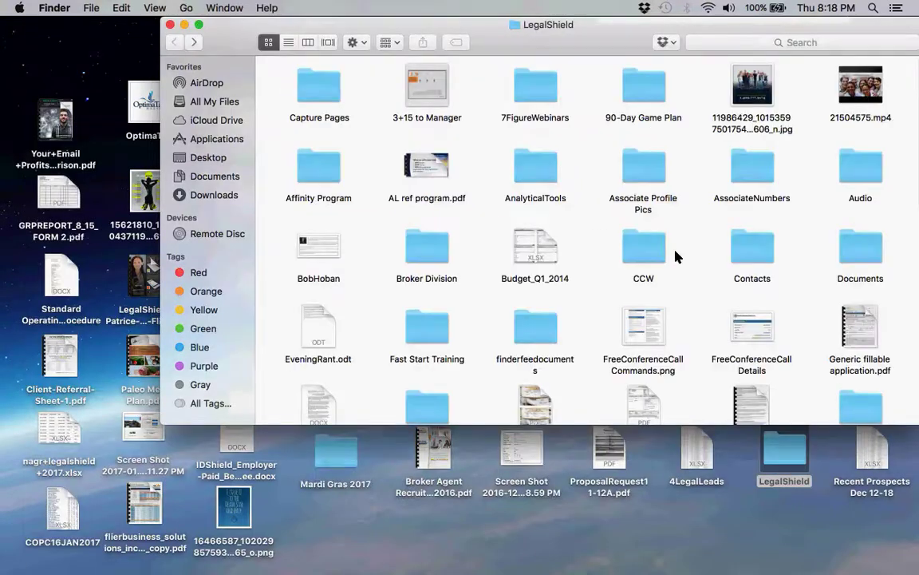
{"action": "scroll", "coordinate": [675, 256], "scroll_direction": "down", "scroll_amount": 10}
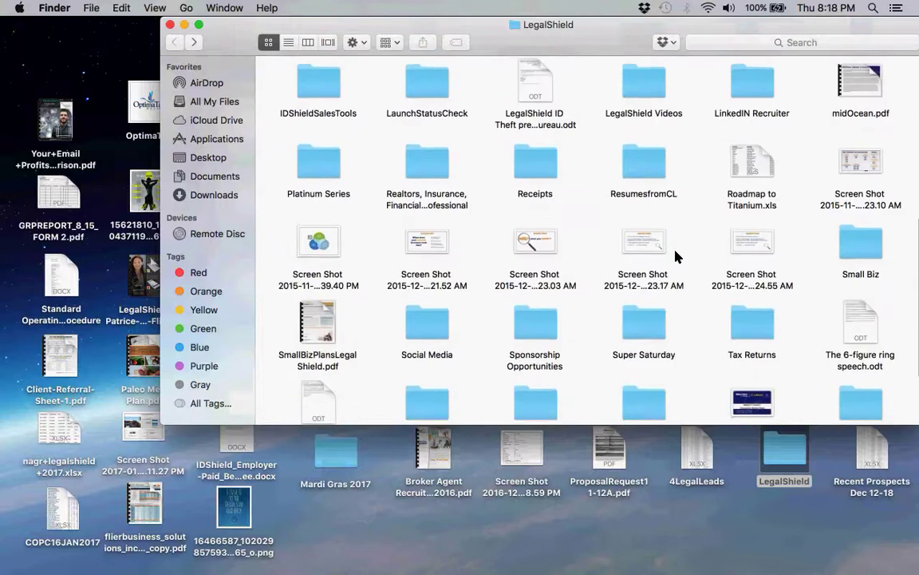
{"action": "scroll", "coordinate": [682, 319], "scroll_direction": "down", "scroll_amount": 1}
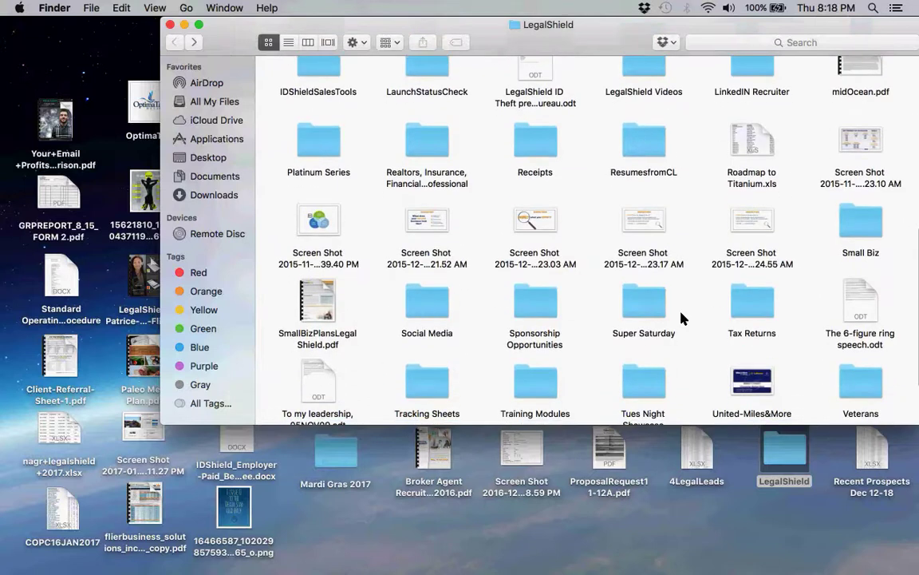
{"action": "double_click", "coordinate": [432, 309]}
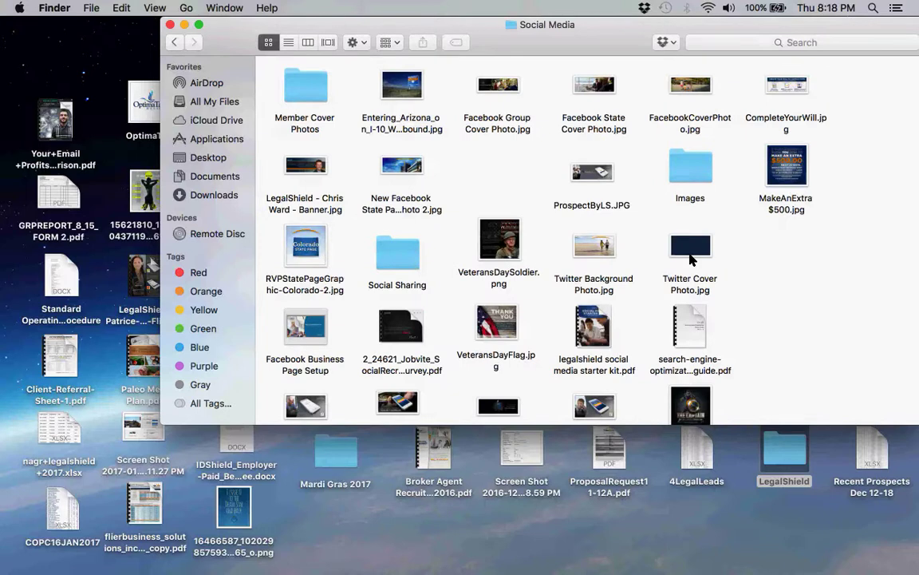
{"action": "scroll", "coordinate": [691, 260], "scroll_direction": "down", "scroll_amount": 5}
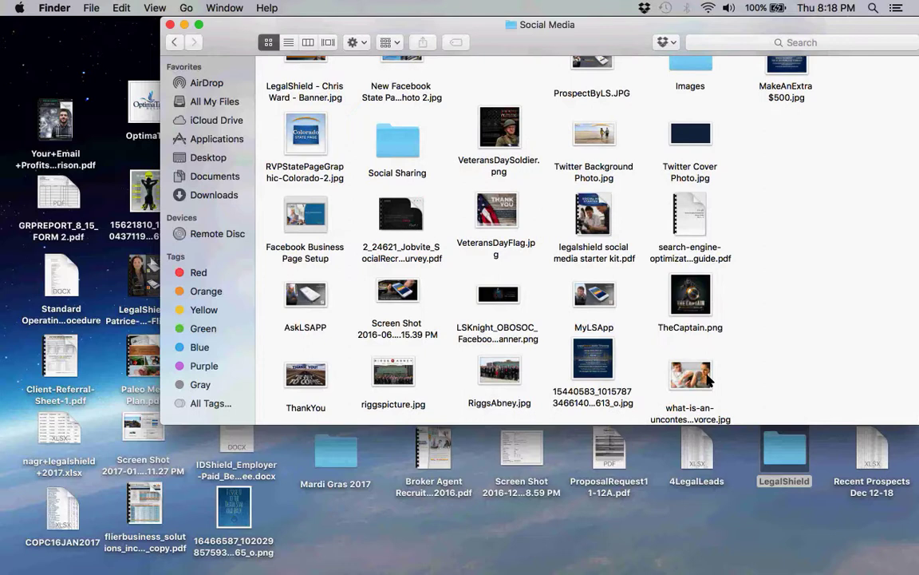
{"action": "mouse_move", "coordinate": [743, 557]}
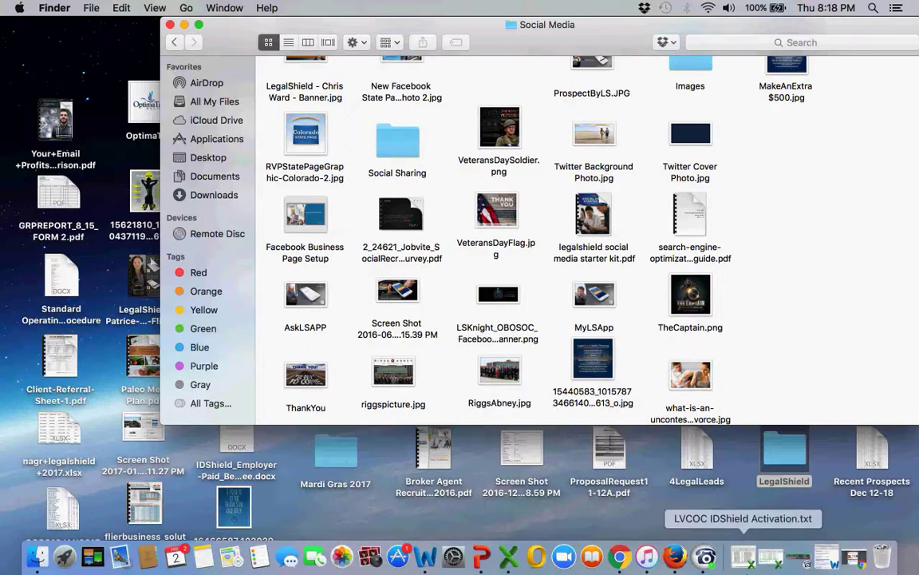
{"action": "left_click", "coordinate": [806, 557]}
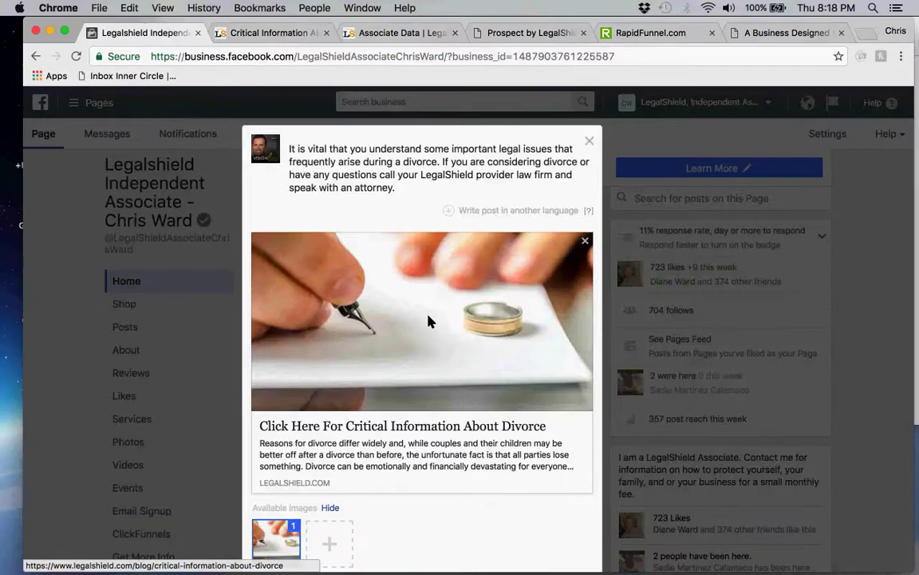
Open the post's image file picker on the Desktop and collapse Capture Pages, Associate Profile Pics and Documents
{"action": "scroll", "coordinate": [376, 281], "scroll_direction": "down", "scroll_amount": 2}
{"action": "left_click", "coordinate": [330, 485]}
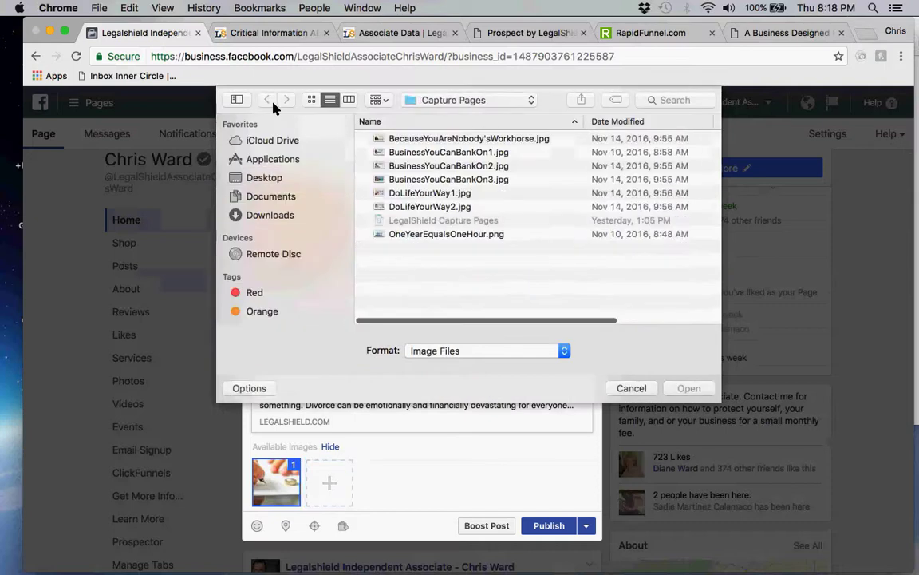
{"action": "left_click", "coordinate": [257, 180]}
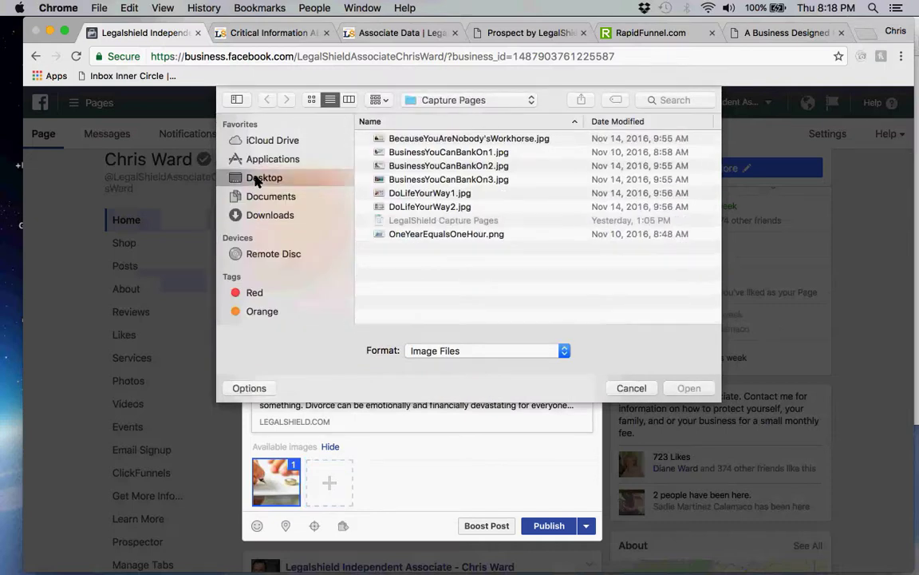
{"action": "scroll", "coordinate": [428, 239], "scroll_direction": "down", "scroll_amount": 5}
{"action": "scroll", "coordinate": [429, 236], "scroll_direction": "down", "scroll_amount": 4}
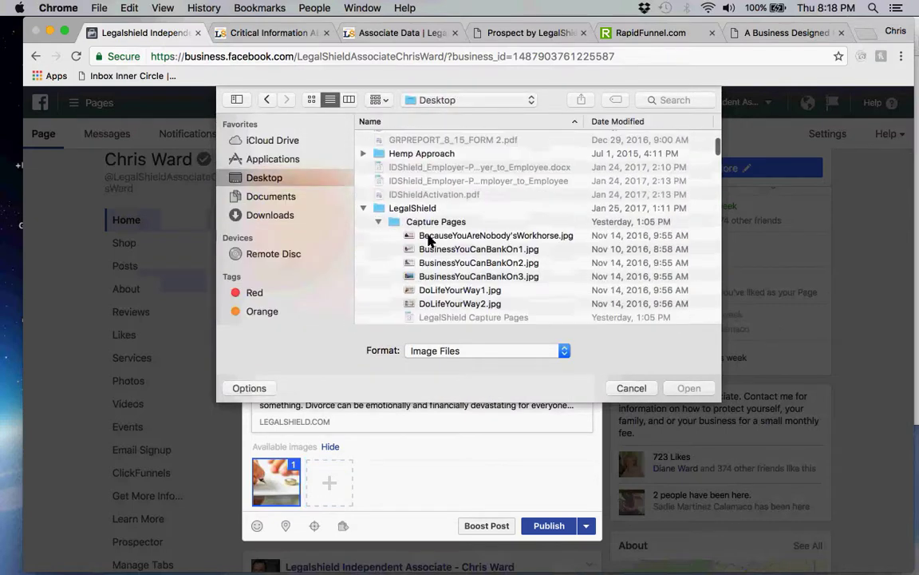
{"action": "left_click", "coordinate": [378, 191]}
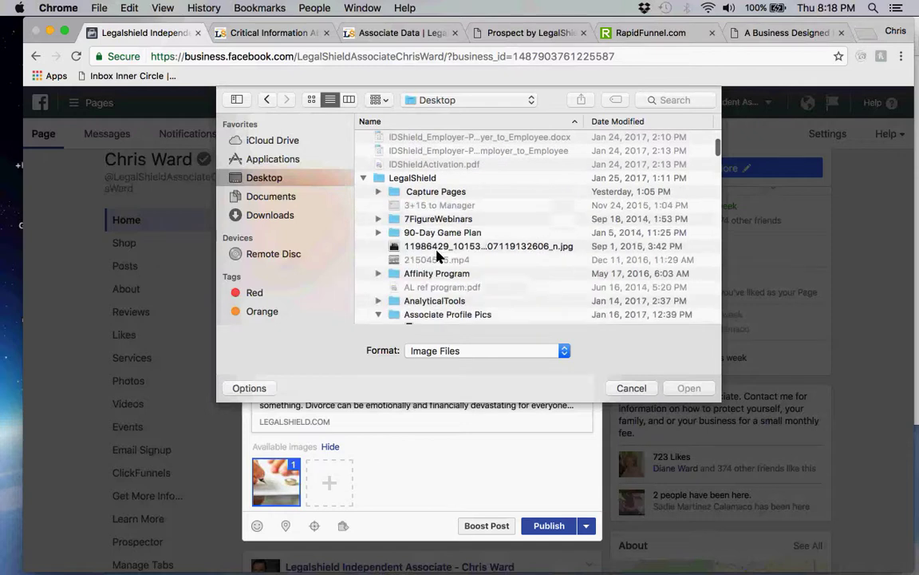
{"action": "scroll", "coordinate": [438, 256], "scroll_direction": "down", "scroll_amount": 3}
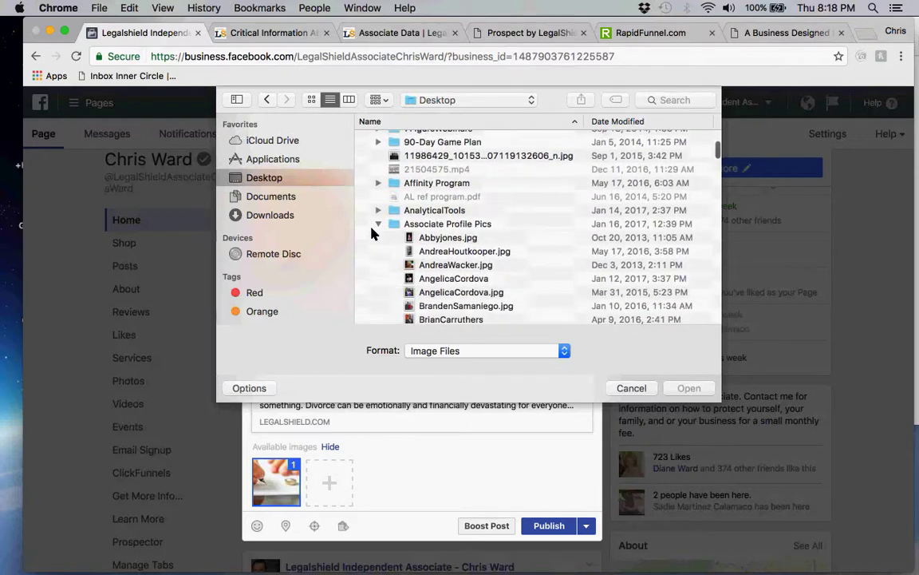
{"action": "left_click", "coordinate": [379, 226]}
{"action": "left_click", "coordinate": [379, 225]}
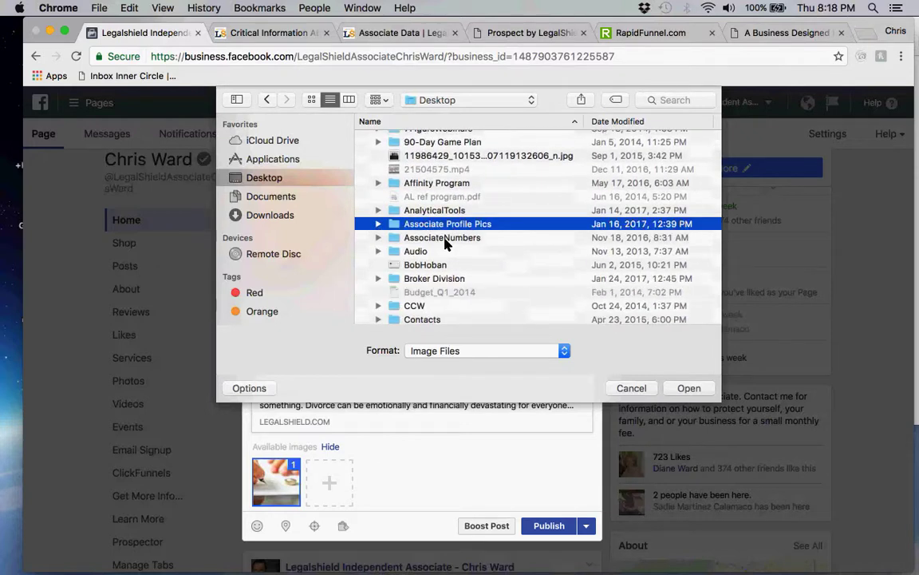
{"action": "scroll", "coordinate": [445, 244], "scroll_direction": "down", "scroll_amount": 3}
{"action": "left_click", "coordinate": [378, 227]}
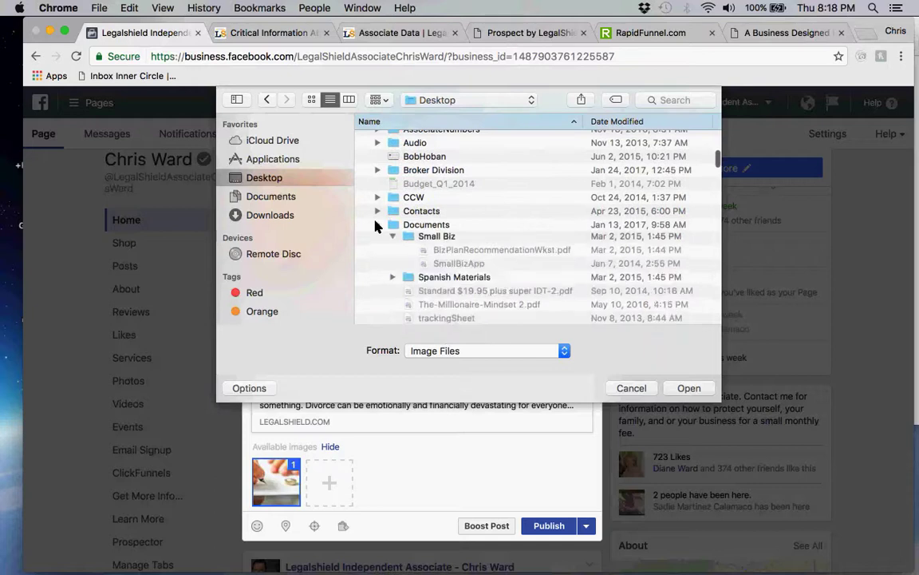
Scroll through the Desktop file list, briefly hiding Chrome to check the folders in Finder
{"action": "scroll", "coordinate": [436, 255], "scroll_direction": "down", "scroll_amount": 5}
{"action": "scroll", "coordinate": [437, 254], "scroll_direction": "down", "scroll_amount": 8}
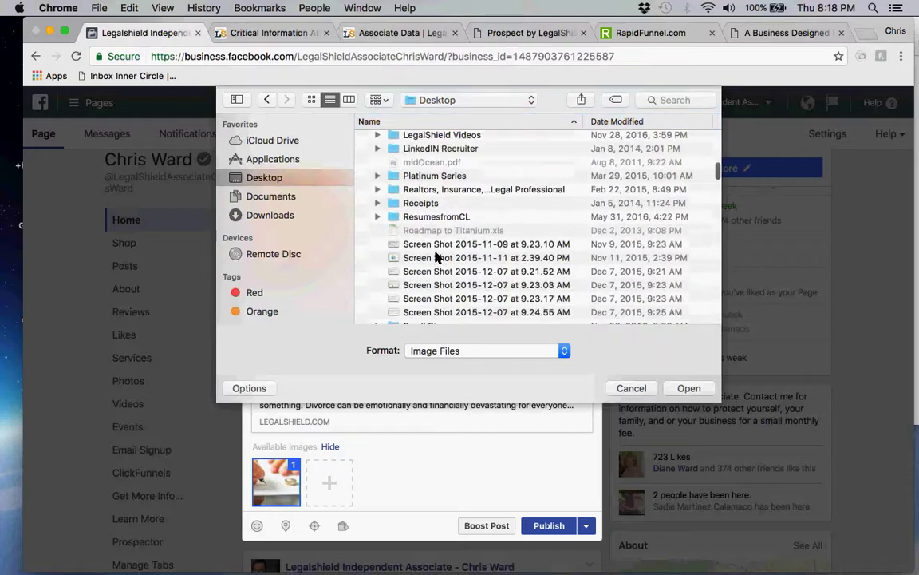
{"action": "scroll", "coordinate": [436, 250], "scroll_direction": "down", "scroll_amount": 4}
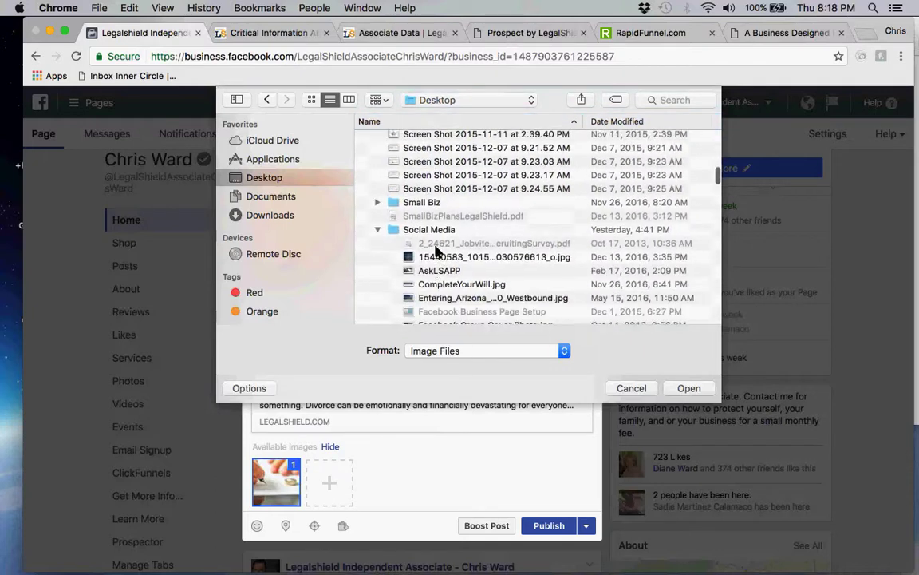
{"action": "scroll", "coordinate": [438, 312], "scroll_direction": "down", "scroll_amount": 10}
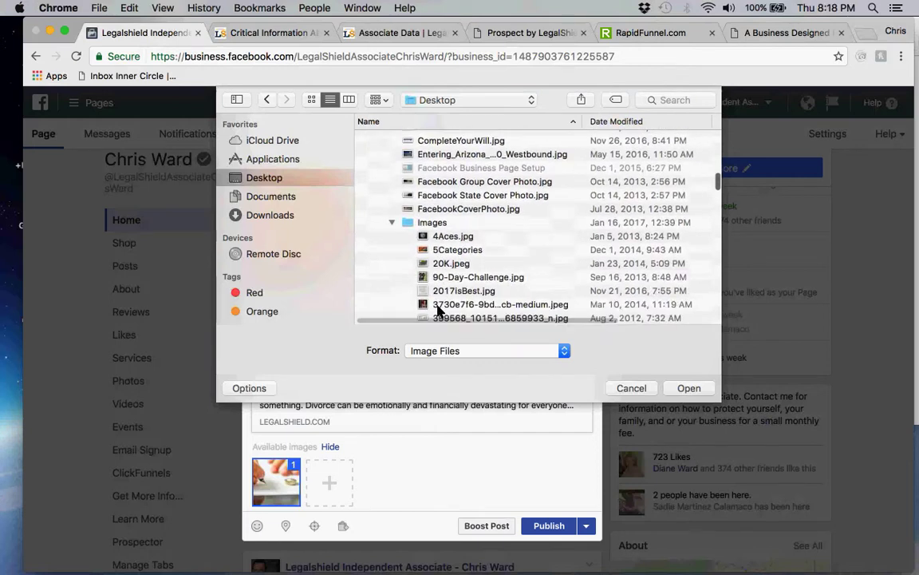
{"action": "scroll", "coordinate": [439, 311], "scroll_direction": "down", "scroll_amount": 4}
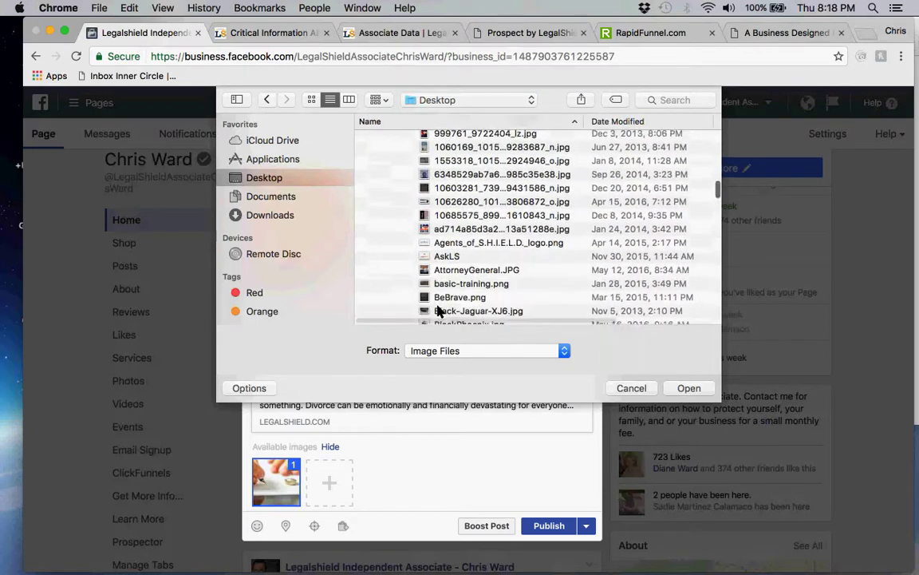
{"action": "scroll", "coordinate": [438, 311], "scroll_direction": "down", "scroll_amount": 6}
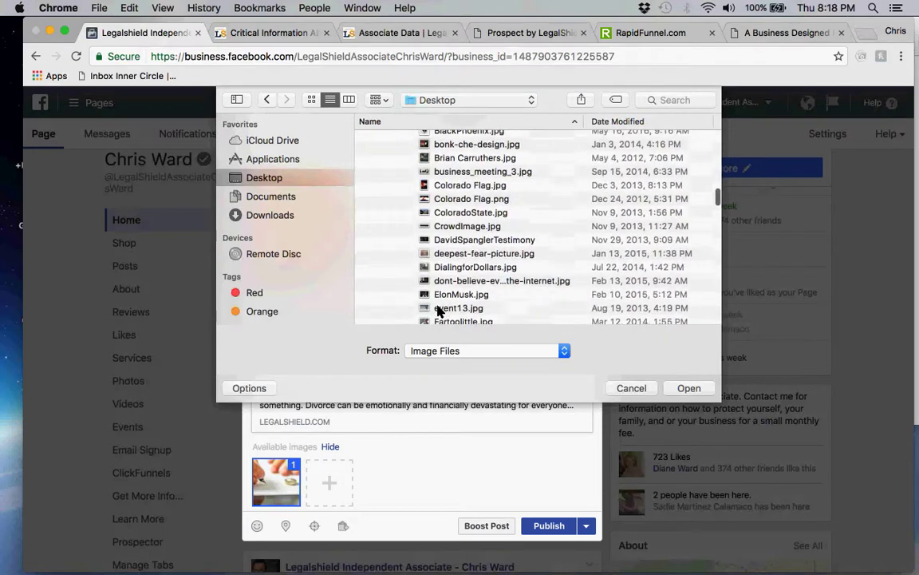
{"action": "scroll", "coordinate": [439, 311], "scroll_direction": "down", "scroll_amount": 6}
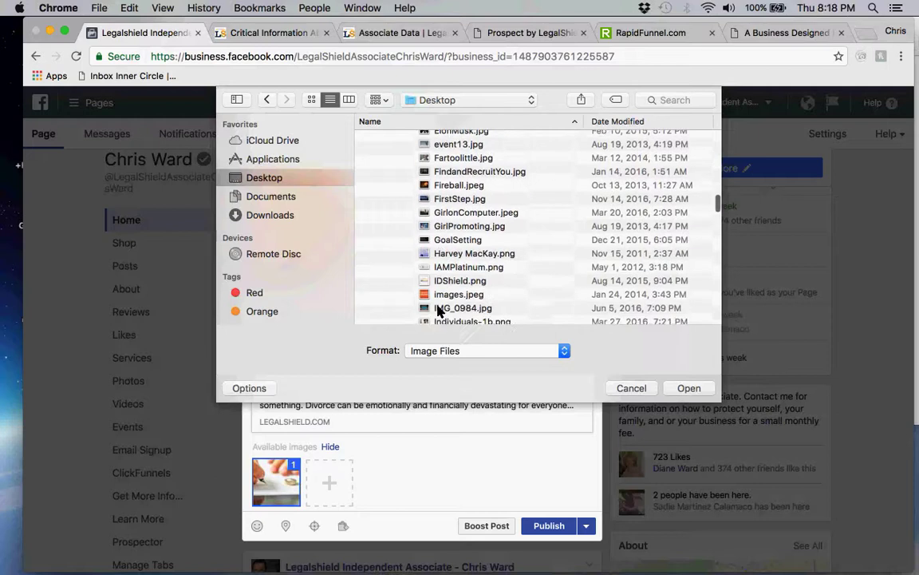
{"action": "scroll", "coordinate": [438, 312], "scroll_direction": "down", "scroll_amount": 6}
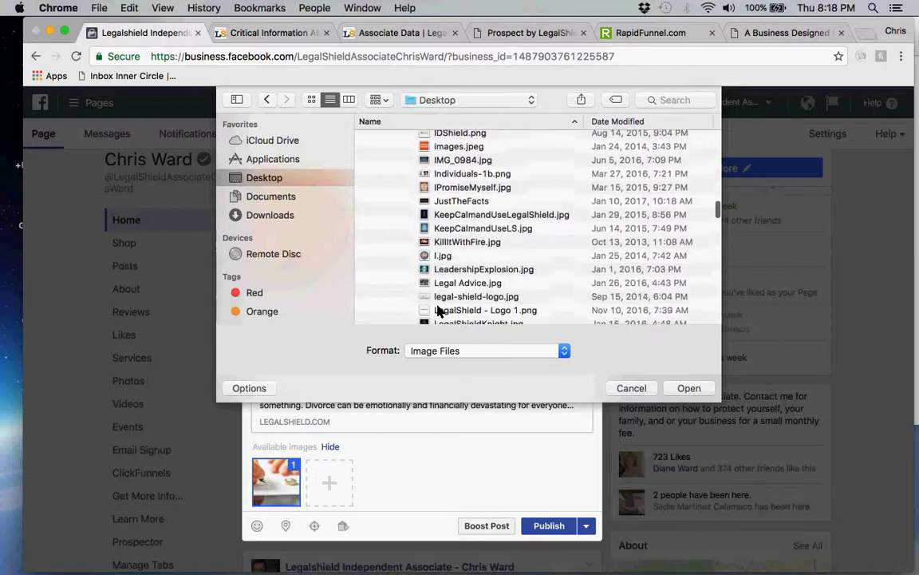
{"action": "scroll", "coordinate": [438, 311], "scroll_direction": "down", "scroll_amount": 5}
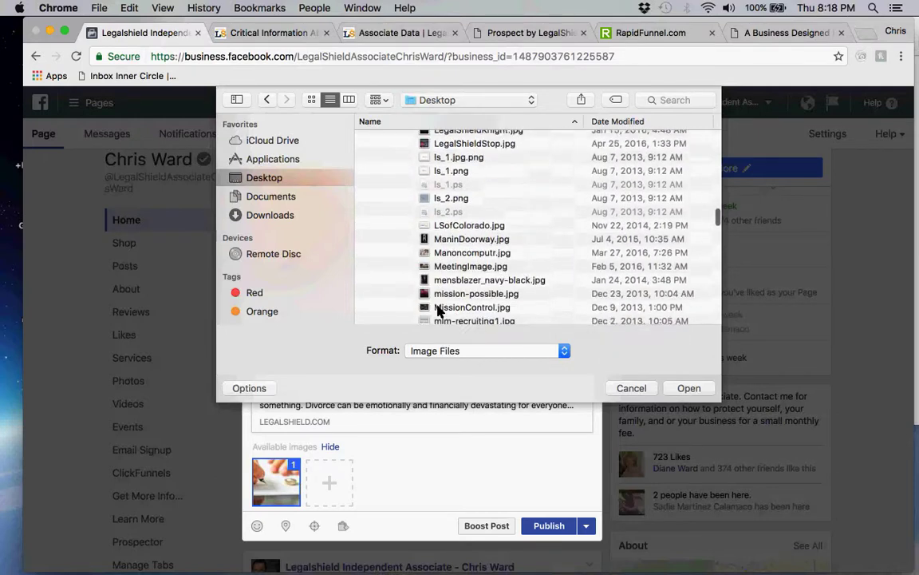
{"action": "scroll", "coordinate": [438, 311], "scroll_direction": "down", "scroll_amount": 6}
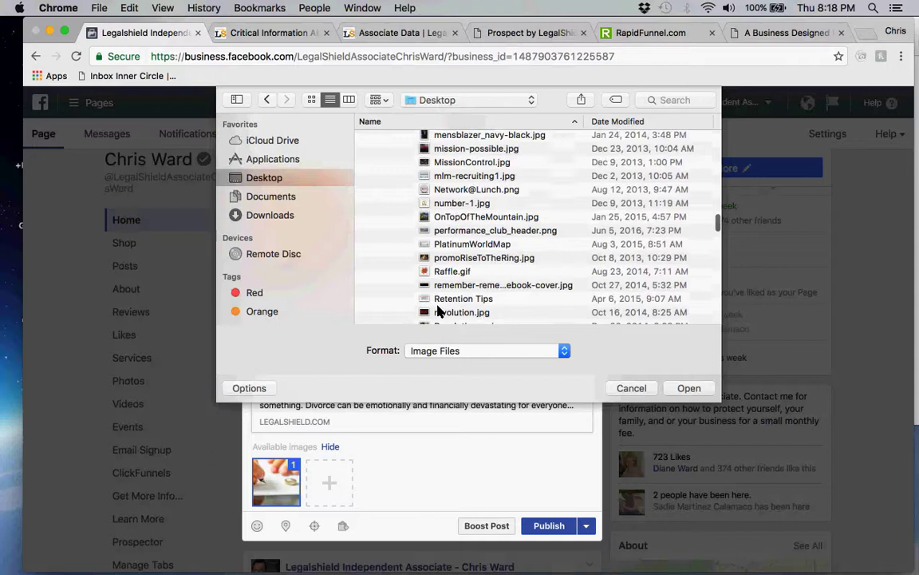
{"action": "scroll", "coordinate": [439, 312], "scroll_direction": "down", "scroll_amount": 5}
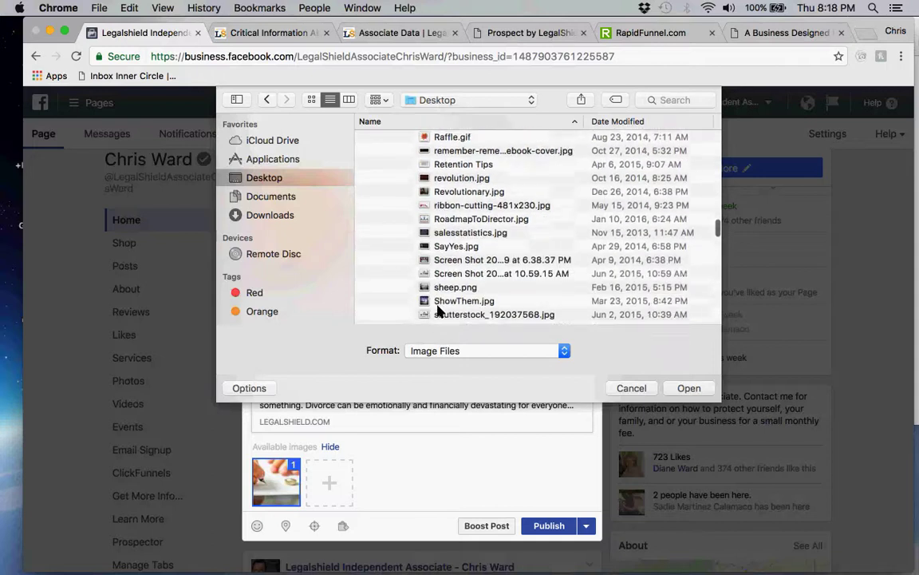
{"action": "scroll", "coordinate": [438, 311], "scroll_direction": "down", "scroll_amount": 5}
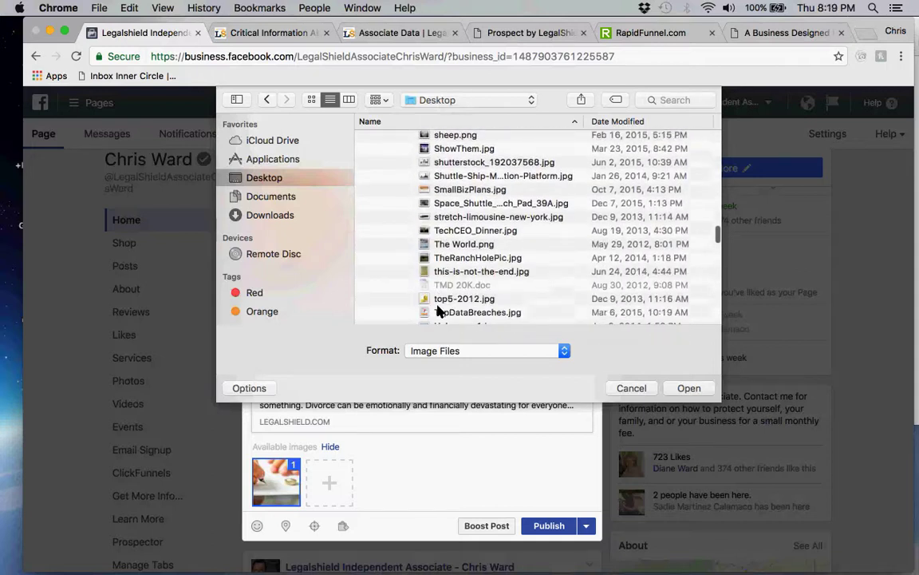
{"action": "scroll", "coordinate": [439, 312], "scroll_direction": "down", "scroll_amount": 2}
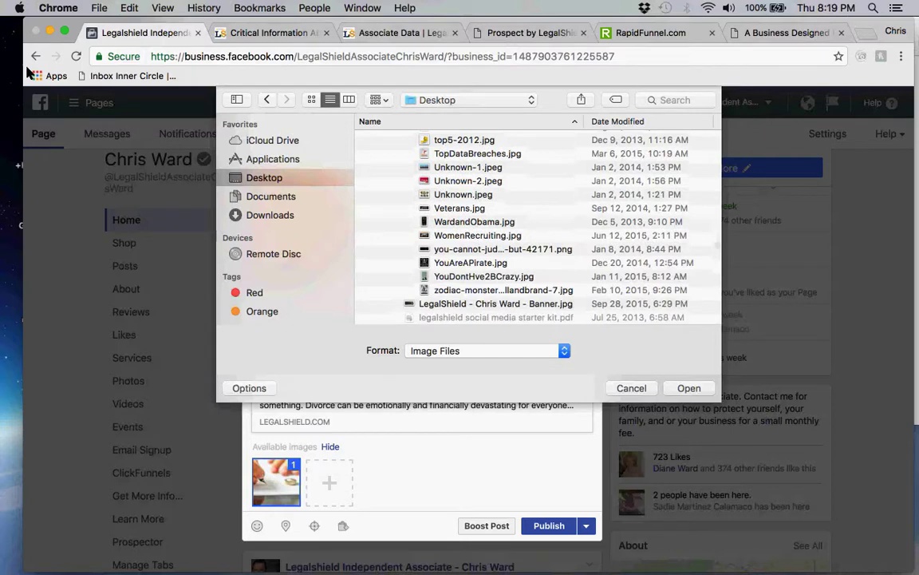
{"action": "left_click", "coordinate": [49, 30]}
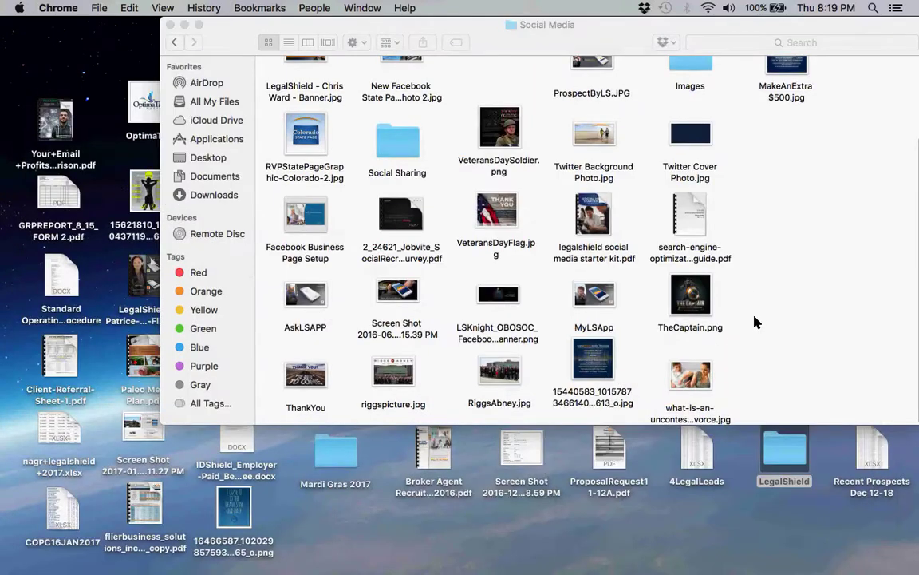
{"action": "mouse_move", "coordinate": [770, 563]}
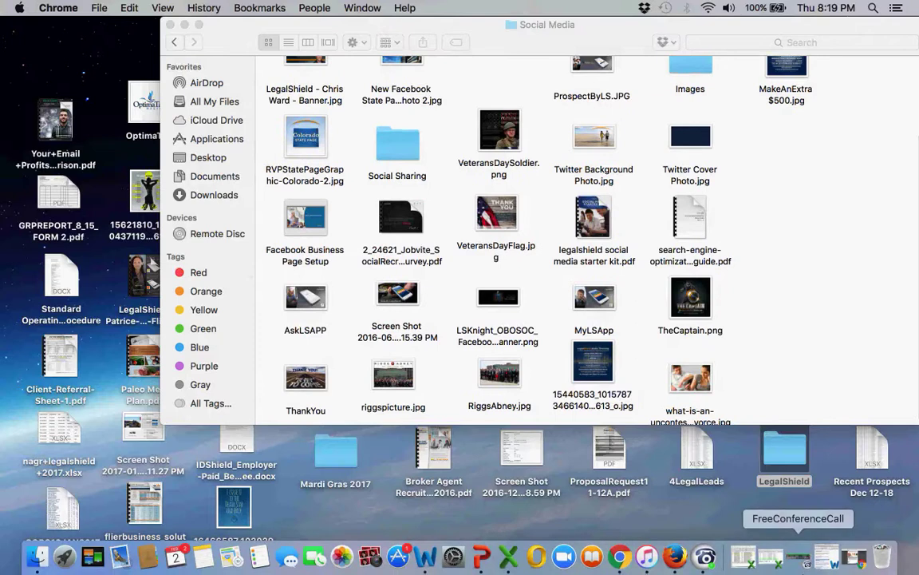
{"action": "left_click", "coordinate": [825, 564]}
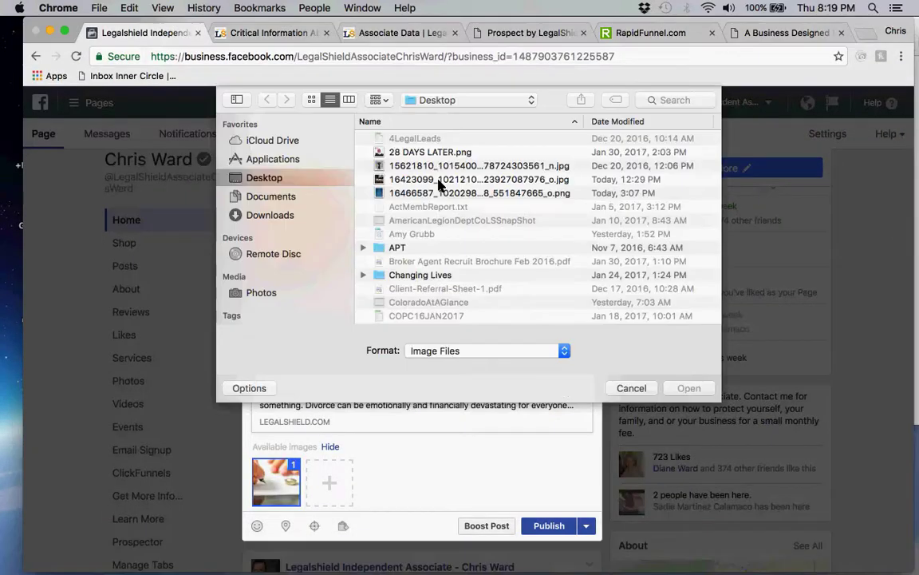
Scroll further down the file list and collapse the Images folder to reach Social Media
{"action": "scroll", "coordinate": [437, 191], "scroll_direction": "down", "scroll_amount": 5}
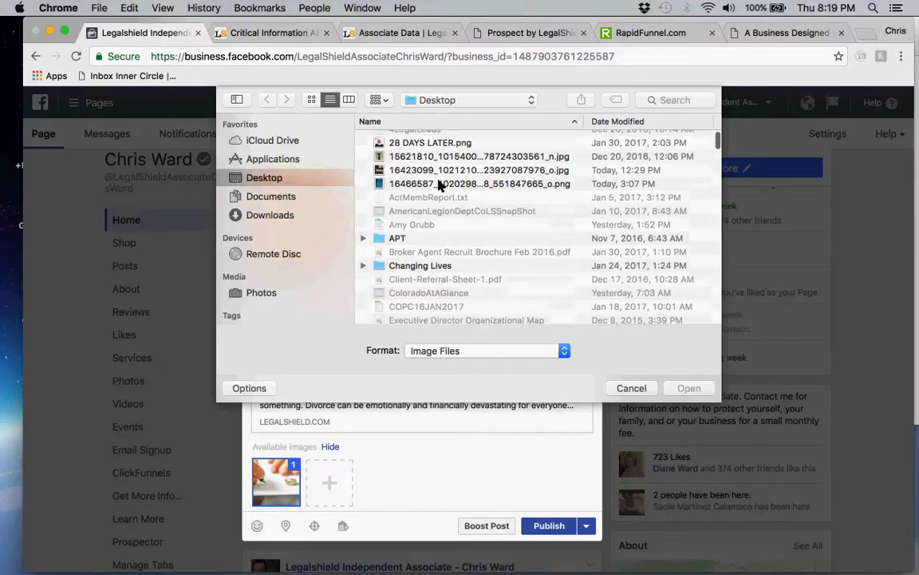
{"action": "scroll", "coordinate": [429, 225], "scroll_direction": "down", "scroll_amount": 10}
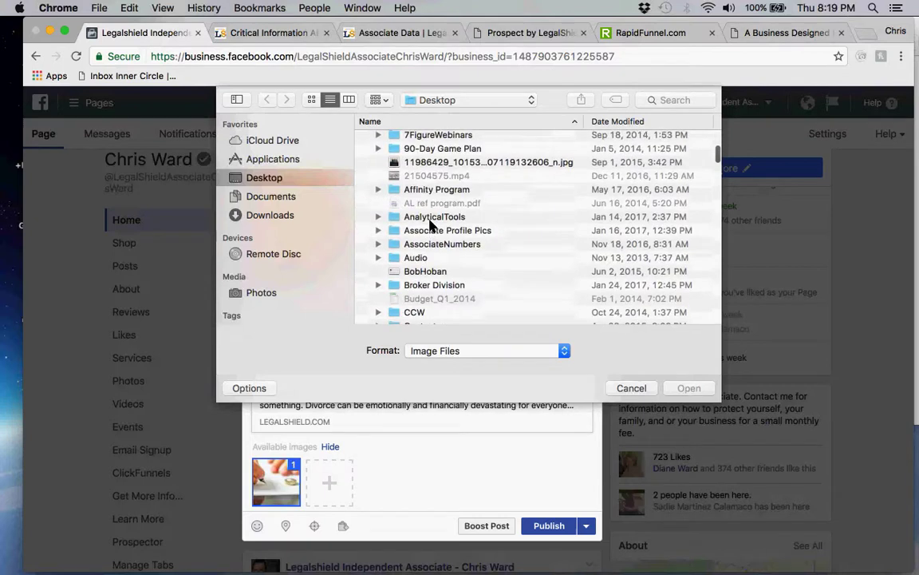
{"action": "scroll", "coordinate": [429, 225], "scroll_direction": "down", "scroll_amount": 10}
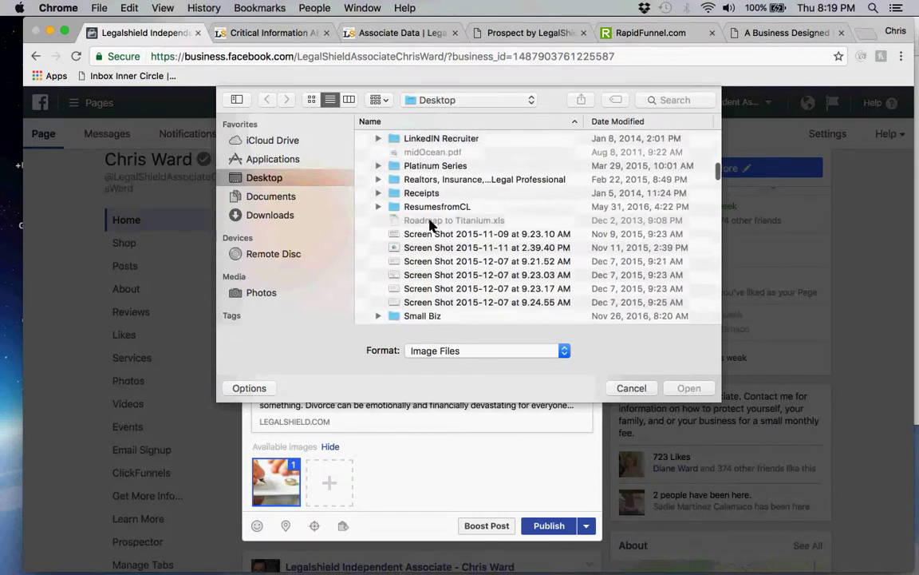
{"action": "scroll", "coordinate": [431, 226], "scroll_direction": "down", "scroll_amount": 4}
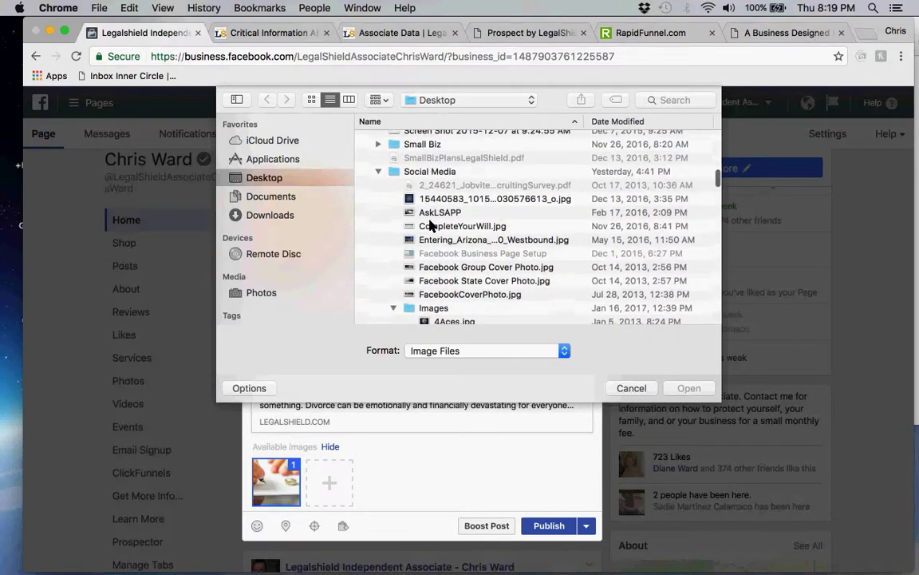
{"action": "left_click", "coordinate": [393, 267]}
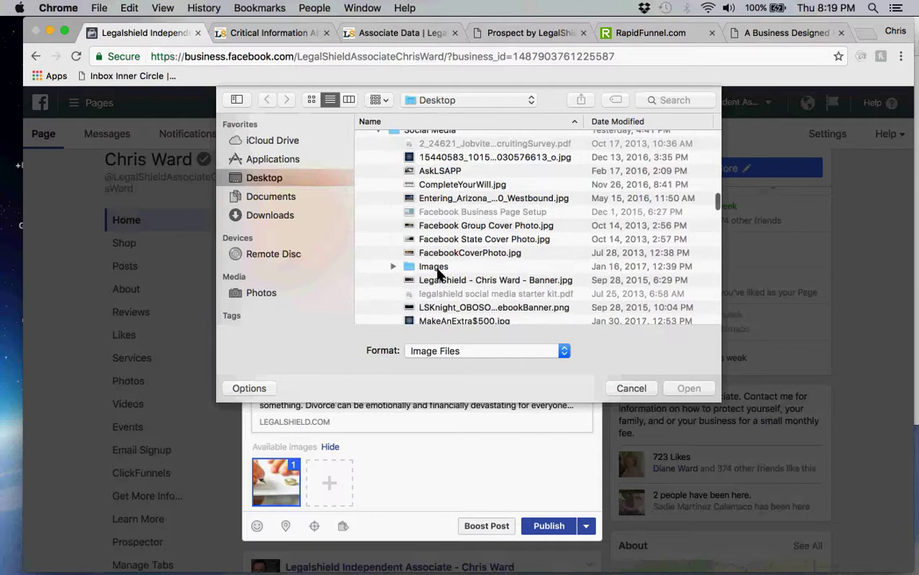
{"action": "scroll", "coordinate": [437, 268], "scroll_direction": "down", "scroll_amount": 3}
{"action": "scroll", "coordinate": [437, 274], "scroll_direction": "down", "scroll_amount": 5}
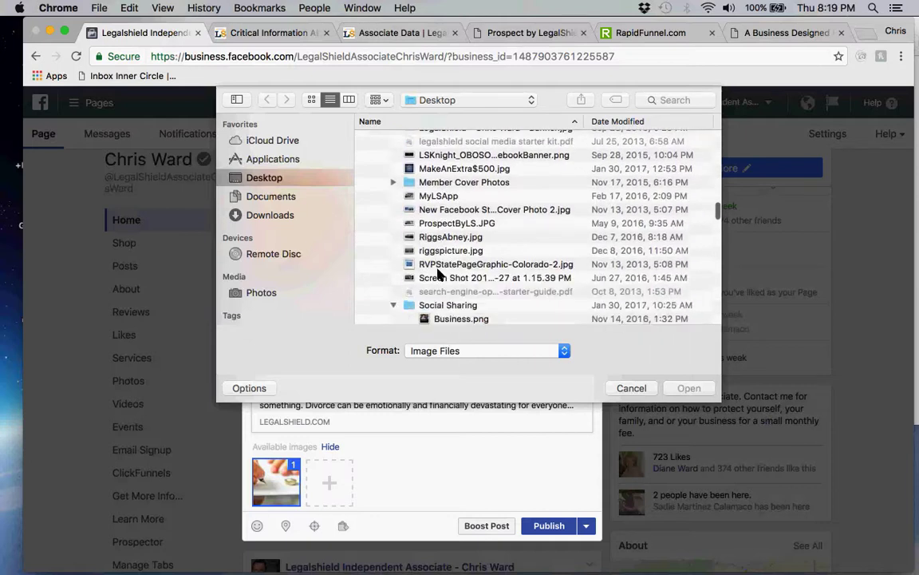
Keep the uploaded ring photo as the only preview image by deselecting the pen-and-ring thumbnail
{"action": "left_click", "coordinate": [392, 273]}
{"action": "scroll", "coordinate": [455, 292], "scroll_direction": "down", "scroll_amount": 3}
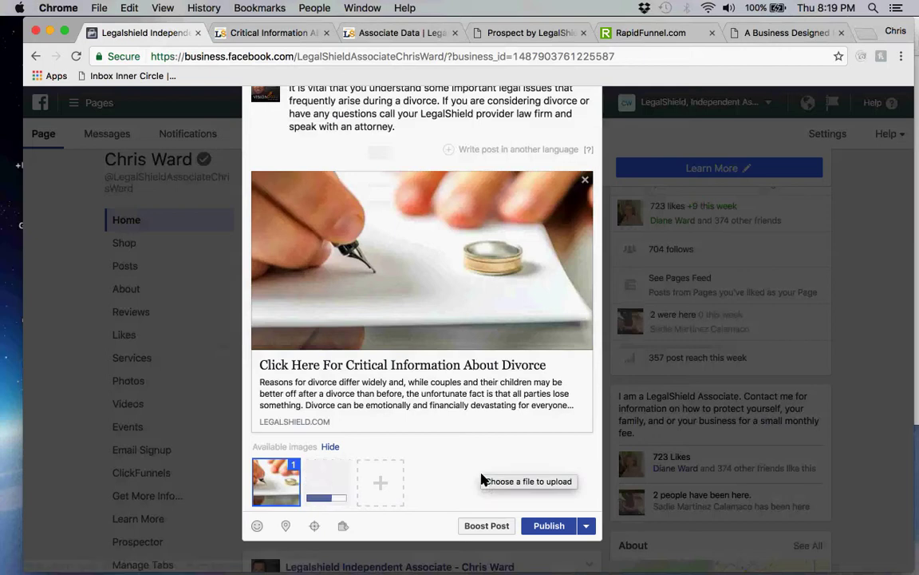
{"action": "left_click", "coordinate": [286, 489]}
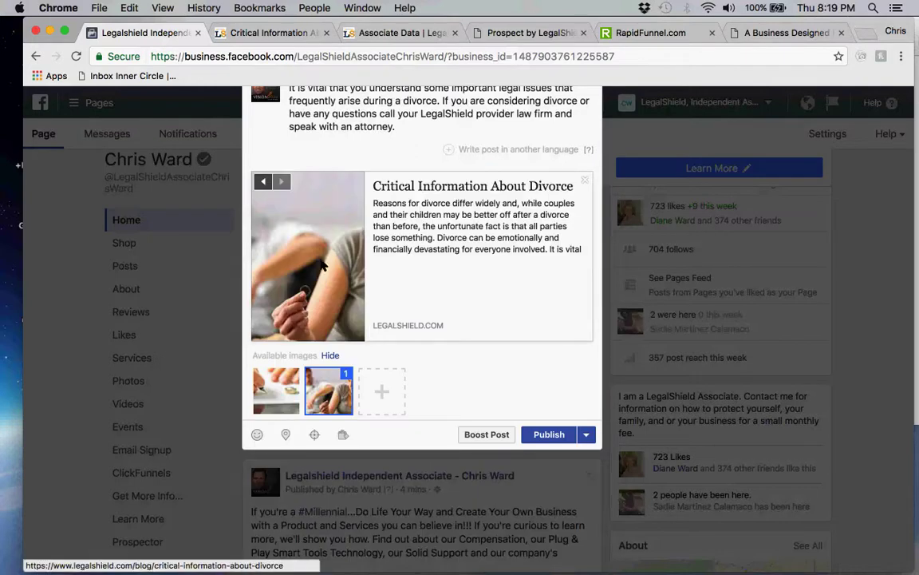
{"action": "scroll", "coordinate": [469, 374], "scroll_direction": "up", "scroll_amount": 2}
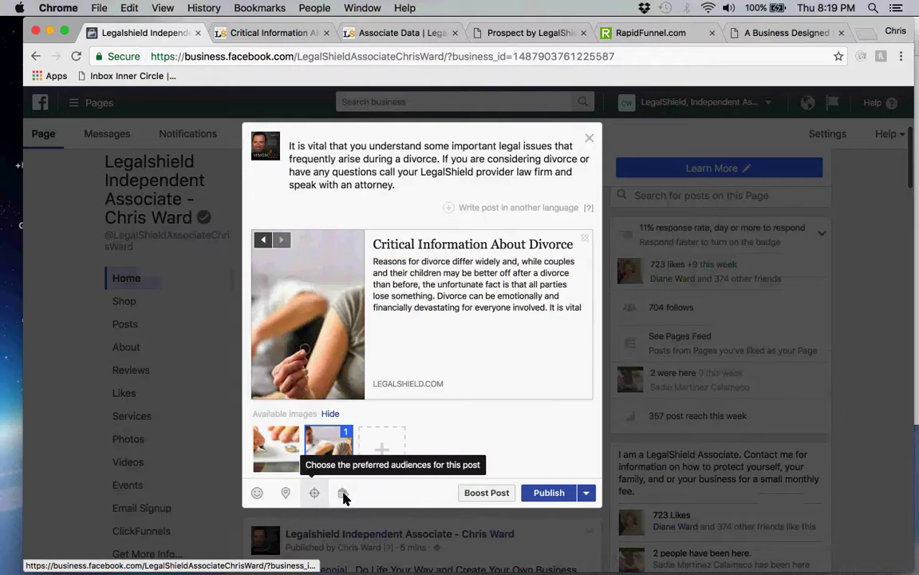
Open the post's Audience Restrictions and set the minimum age to 18
{"action": "left_click", "coordinate": [315, 492]}
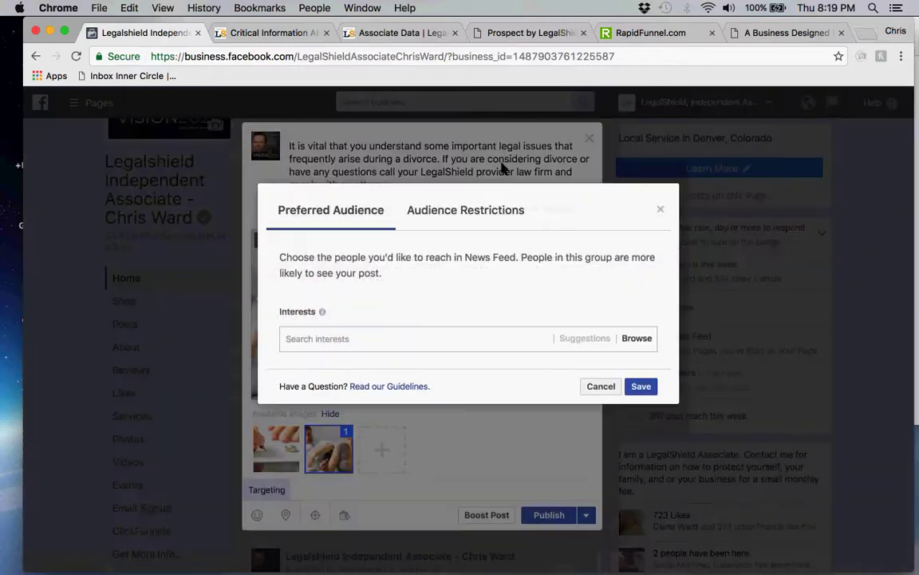
{"action": "left_click", "coordinate": [447, 213]}
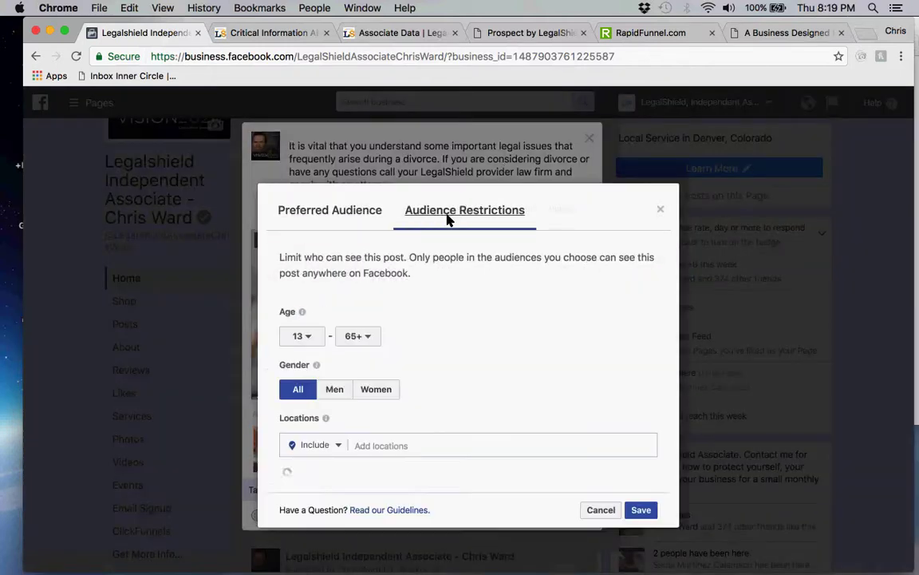
{"action": "left_click", "coordinate": [300, 337]}
{"action": "left_click", "coordinate": [301, 209]}
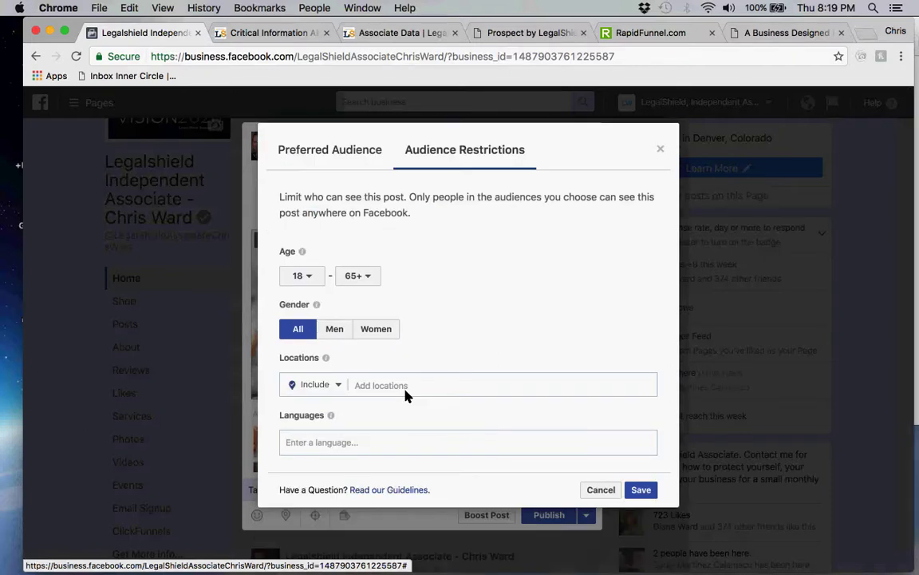
Add United States and Canada as the allowed locations
{"action": "left_click", "coordinate": [406, 391]}
{"action": "type", "text": "Unit"}
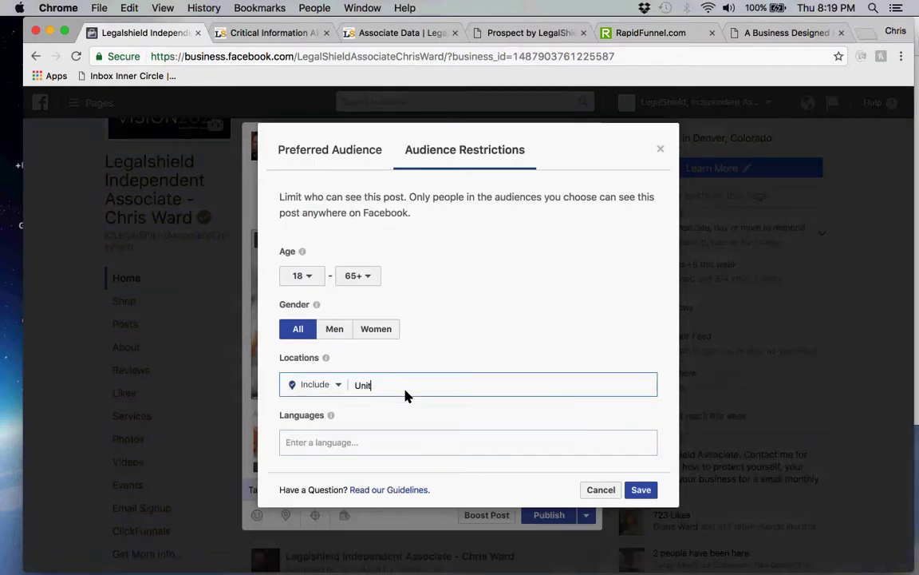
{"action": "type", "text": "ed S"}
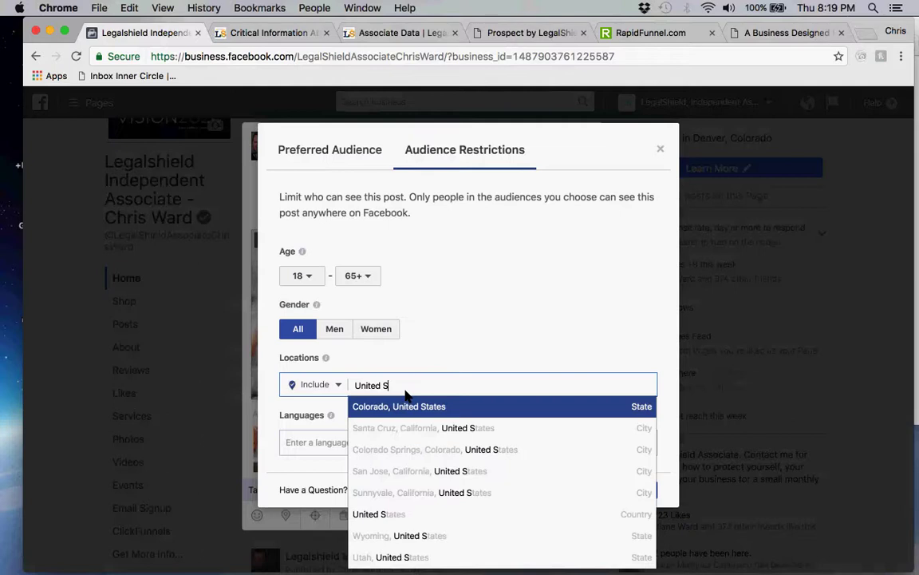
{"action": "left_click", "coordinate": [379, 514]}
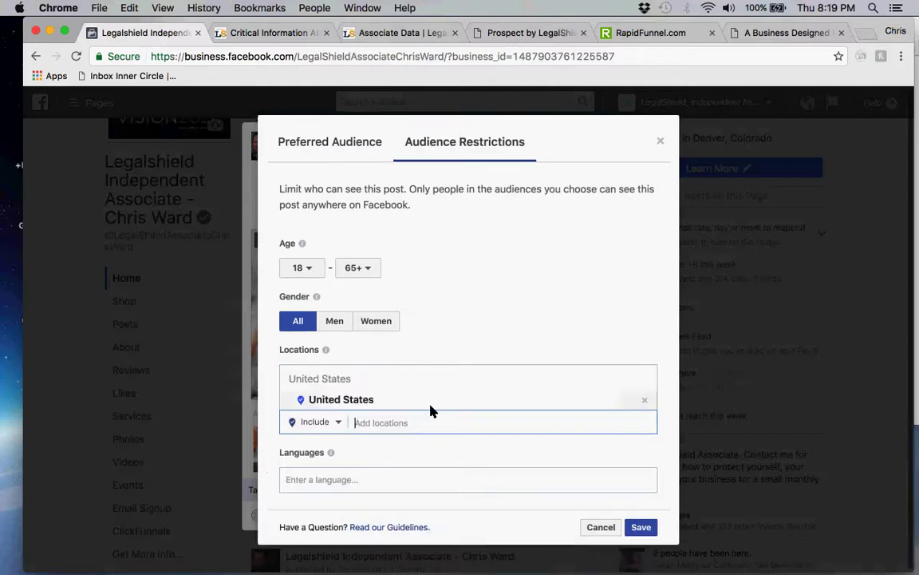
{"action": "type", "text": "Canada"}
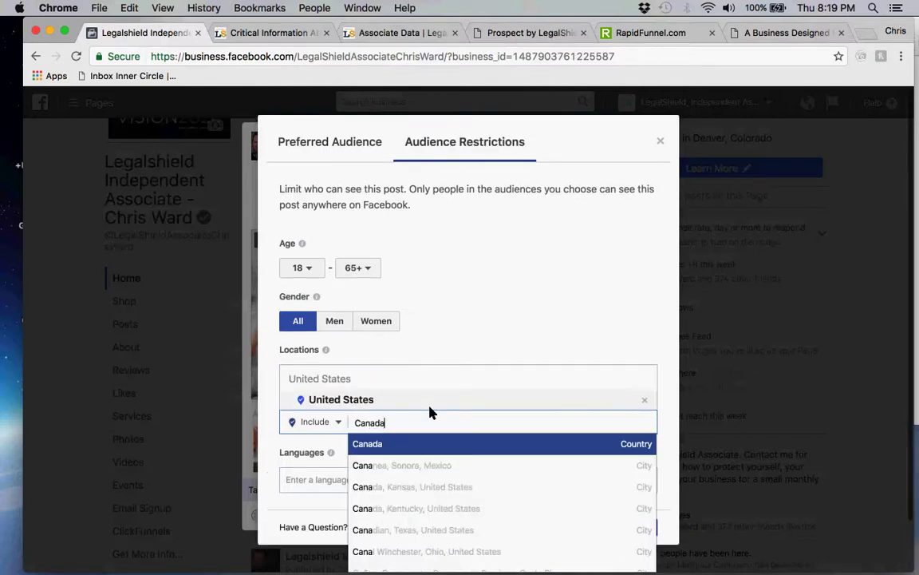
{"action": "left_click", "coordinate": [390, 445]}
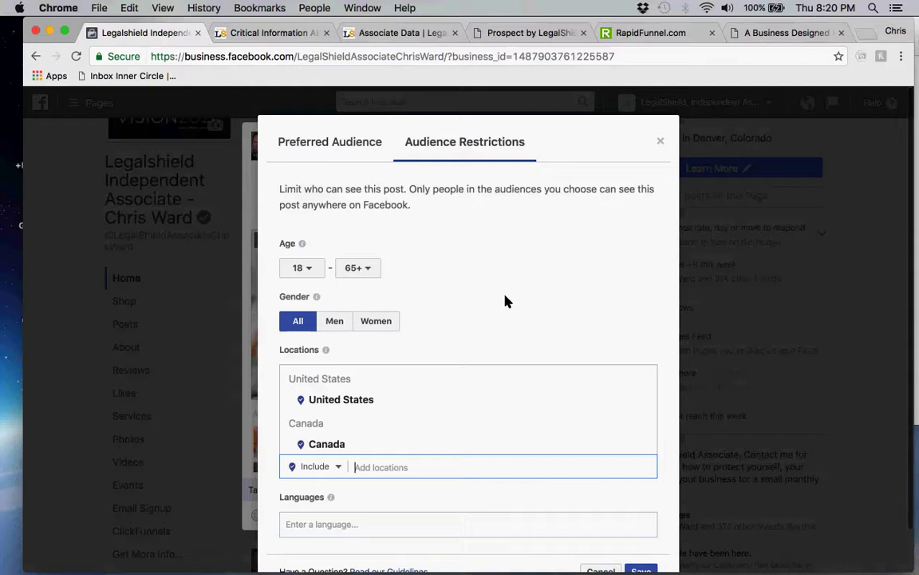
Search 'Divo' and add Divorce, Child custody, Child support, Alimony and Family law as preferred interests
{"action": "left_click", "coordinate": [339, 144]}
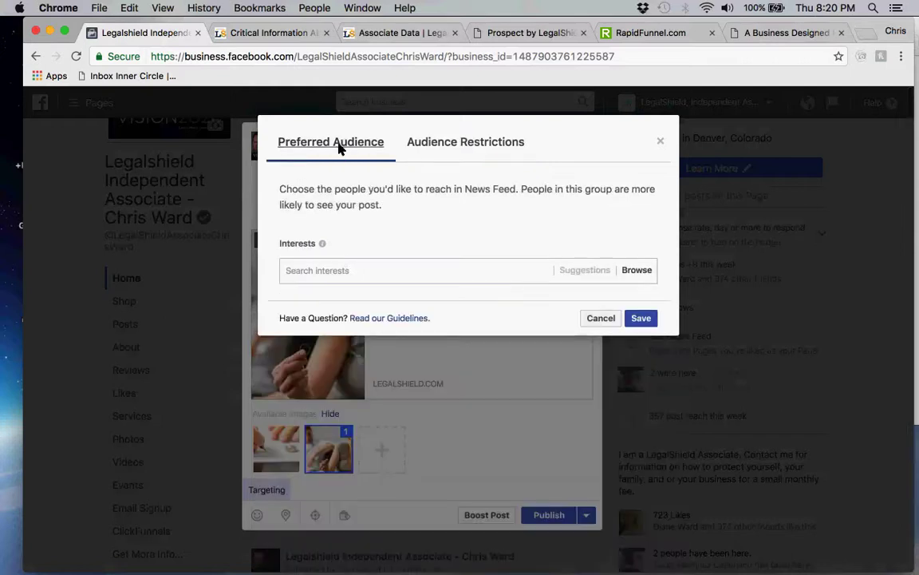
{"action": "left_click", "coordinate": [345, 269]}
{"action": "type", "text": "Di"}
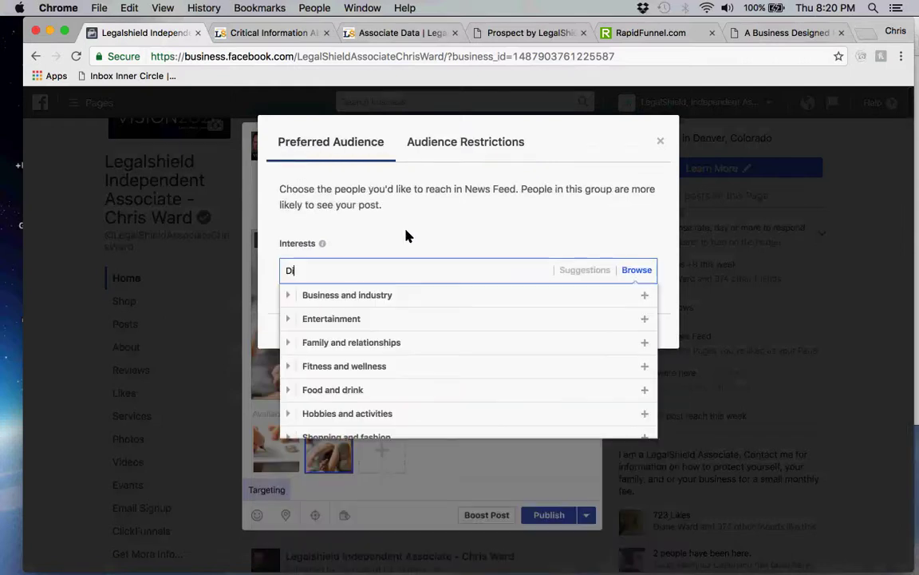
{"action": "type", "text": "vo"}
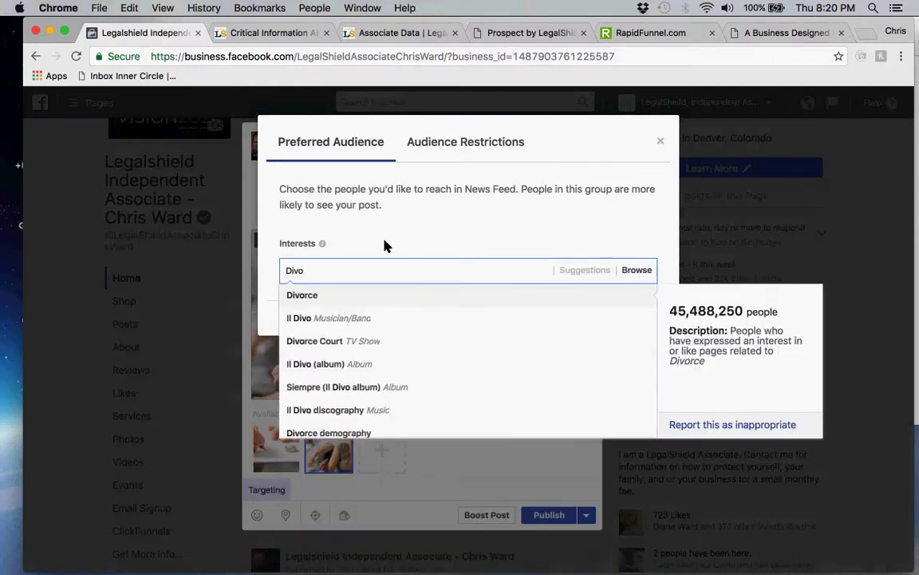
{"action": "left_click", "coordinate": [322, 300]}
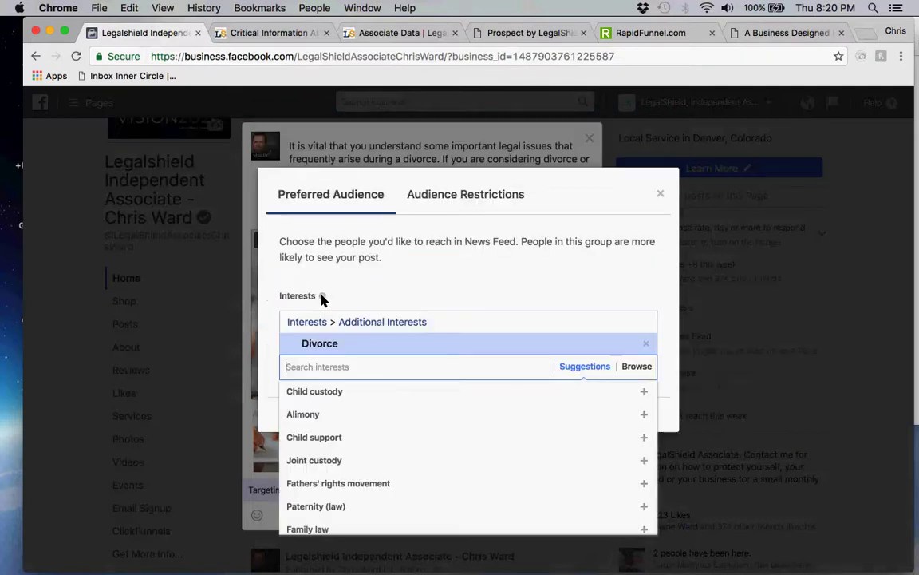
{"action": "left_click", "coordinate": [350, 390]}
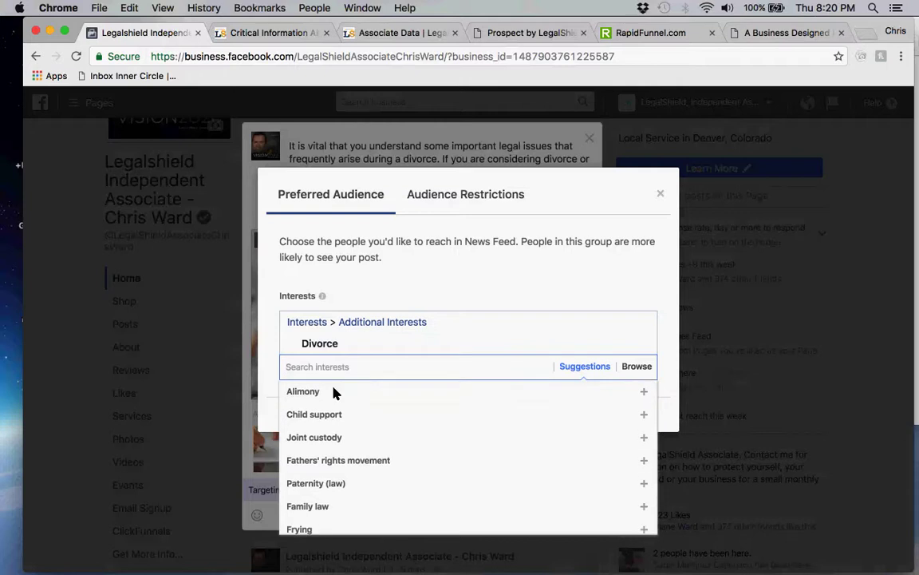
{"action": "left_click", "coordinate": [314, 430]}
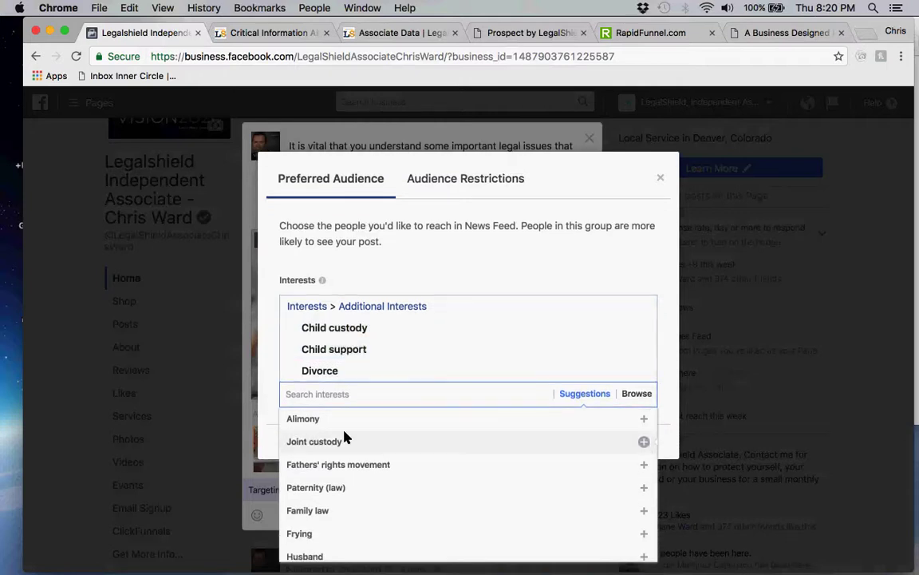
{"action": "left_click", "coordinate": [335, 421]}
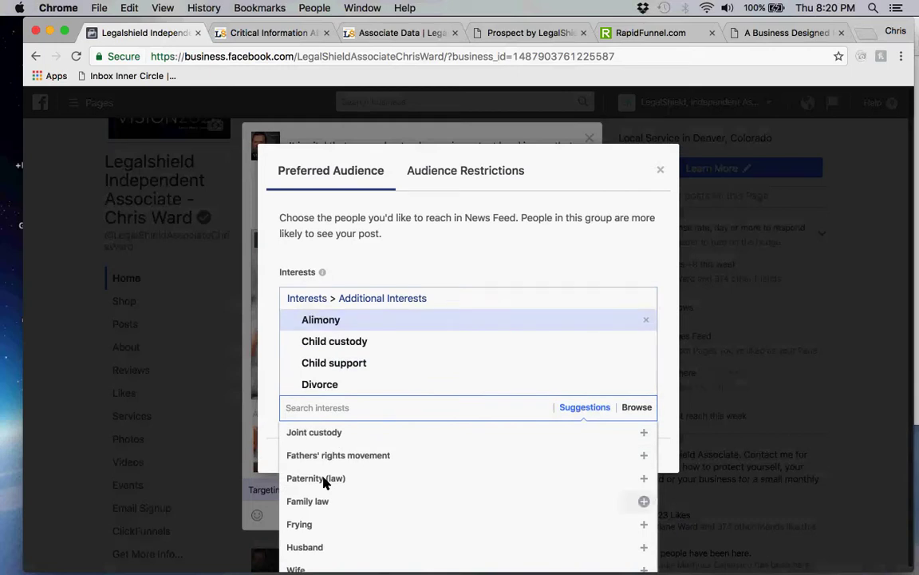
{"action": "left_click", "coordinate": [322, 498]}
Add Husband, Wife, No-fault divorce, Annulment, Family court and Irreconcilable differences, then close the suggestion list
{"action": "scroll", "coordinate": [320, 501], "scroll_direction": "down", "scroll_amount": 1}
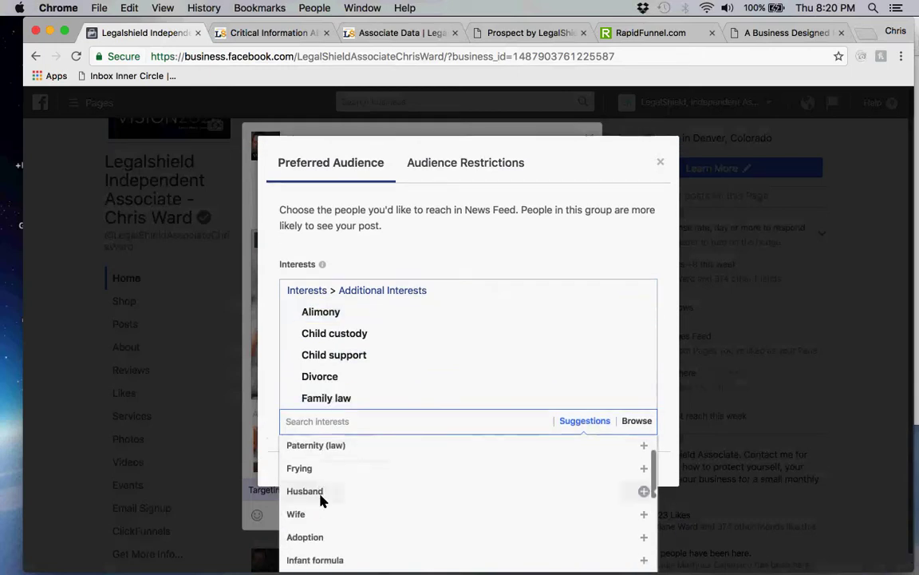
{"action": "left_click", "coordinate": [322, 499]}
{"action": "left_click", "coordinate": [312, 503]}
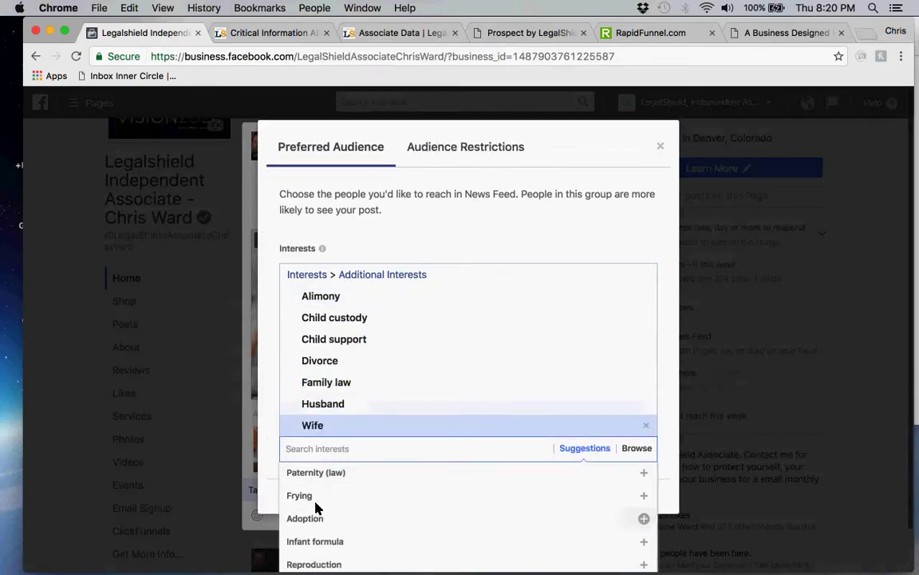
{"action": "scroll", "coordinate": [324, 512], "scroll_direction": "down", "scroll_amount": 2}
{"action": "scroll", "coordinate": [336, 518], "scroll_direction": "down", "scroll_amount": 1}
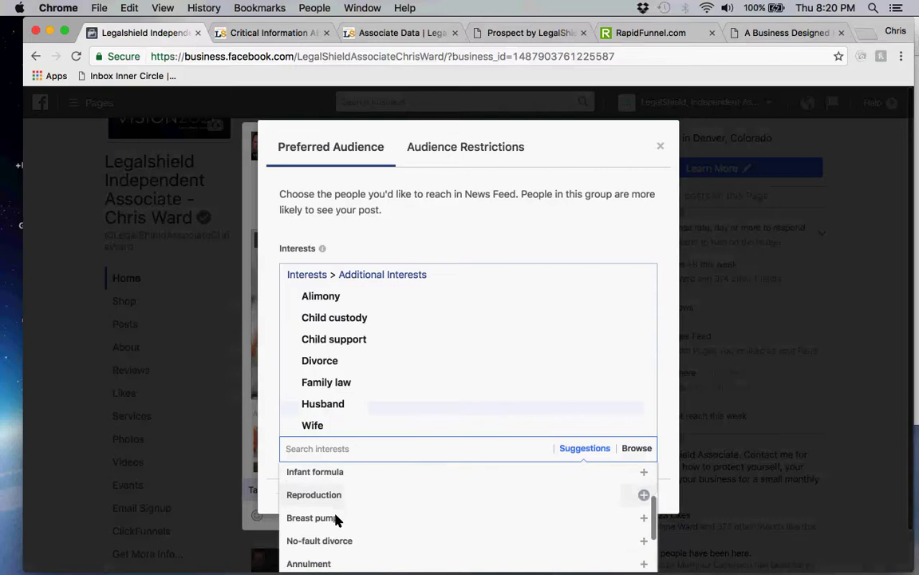
{"action": "scroll", "coordinate": [335, 518], "scroll_direction": "down", "scroll_amount": 1}
{"action": "left_click", "coordinate": [333, 510]}
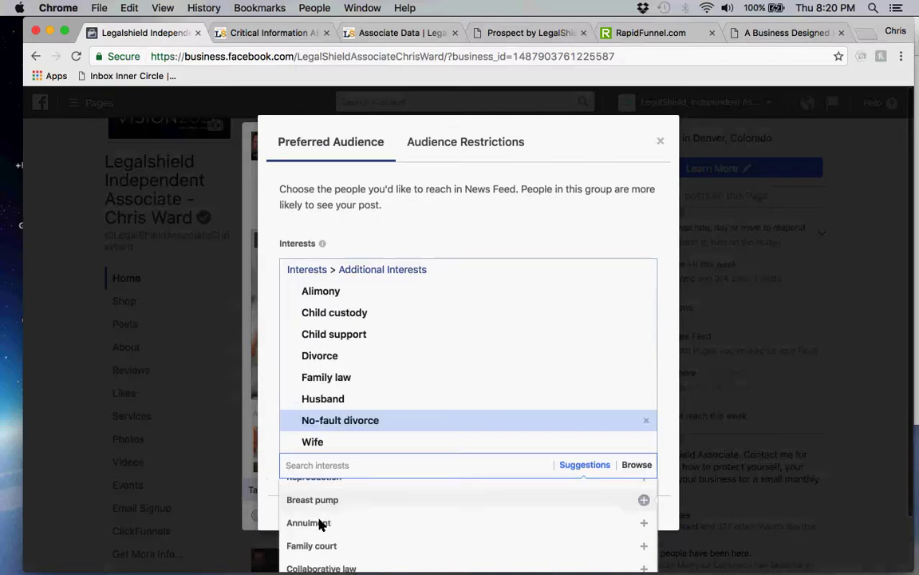
{"action": "left_click", "coordinate": [319, 523]}
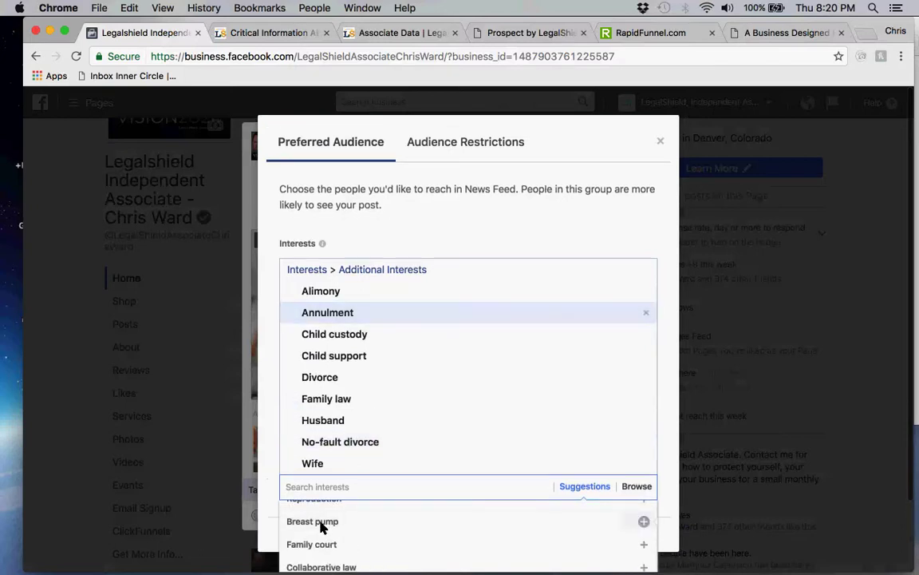
{"action": "left_click", "coordinate": [303, 541]}
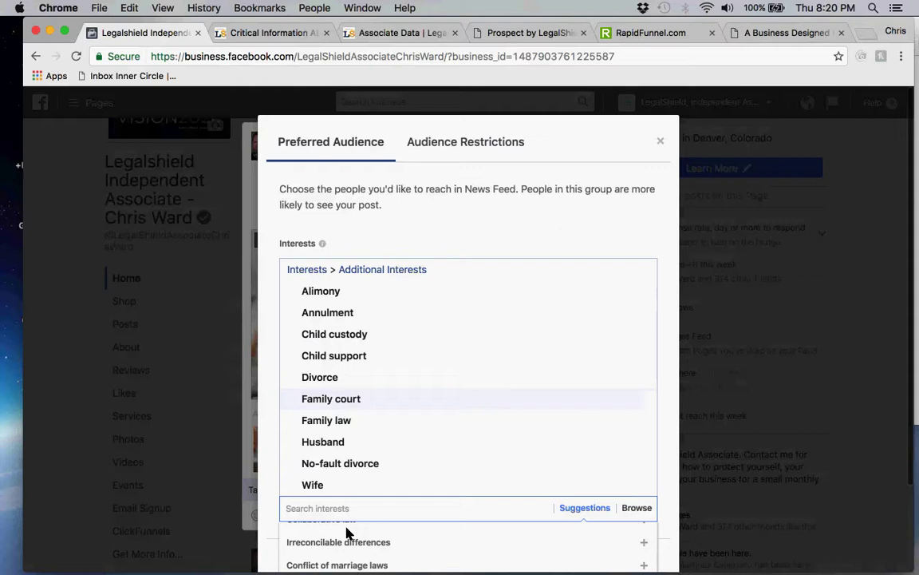
{"action": "left_click", "coordinate": [358, 543]}
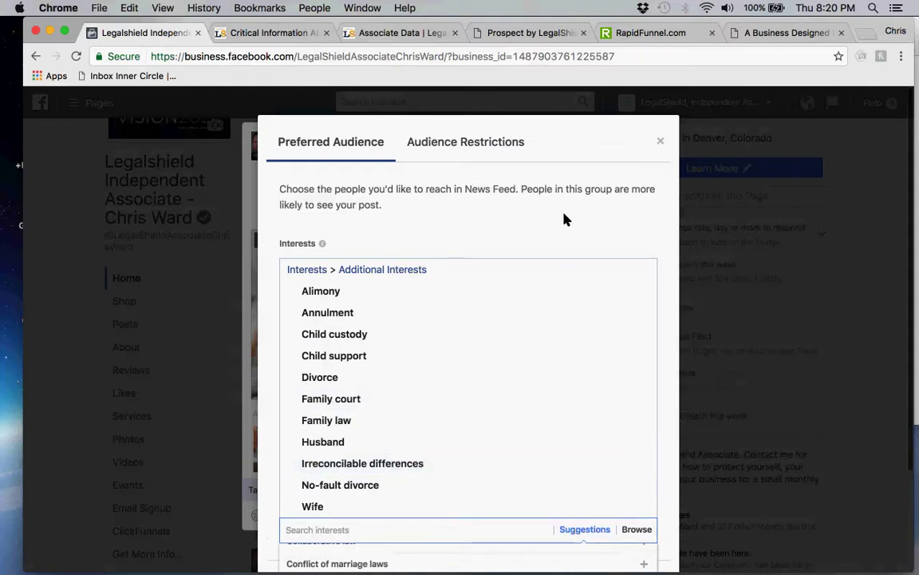
{"action": "scroll", "coordinate": [563, 219], "scroll_direction": "down", "scroll_amount": 2}
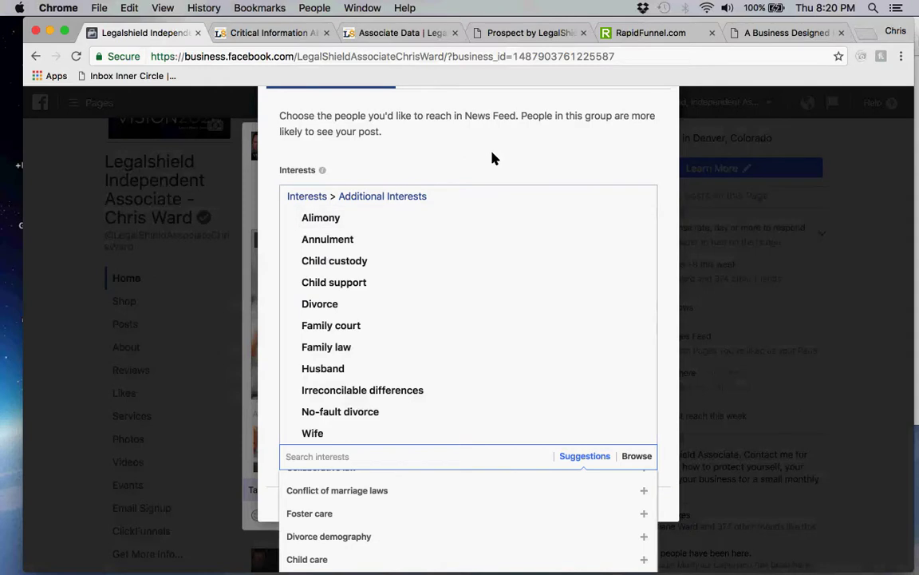
{"action": "left_click", "coordinate": [492, 156]}
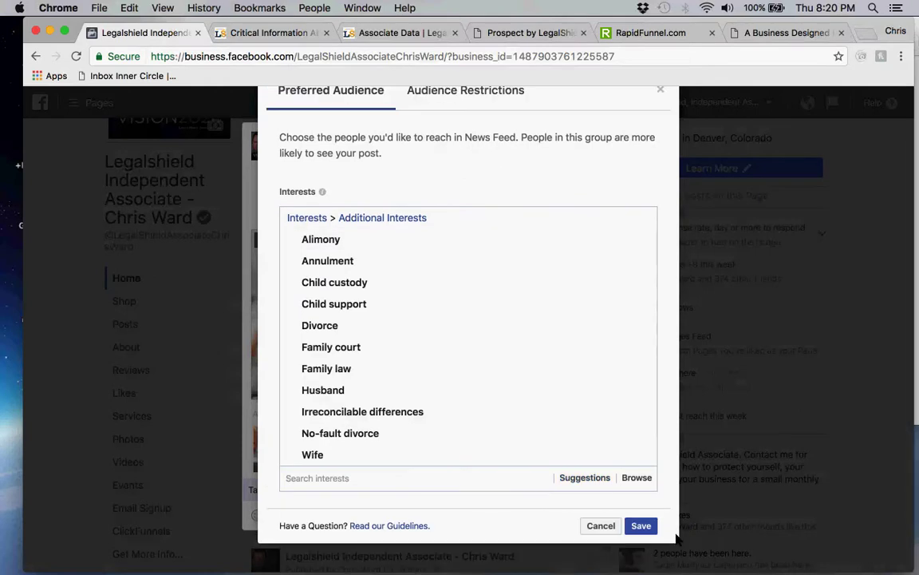
Save the preferred audience and delete the trailing sentence of the link description
{"action": "left_click", "coordinate": [641, 525]}
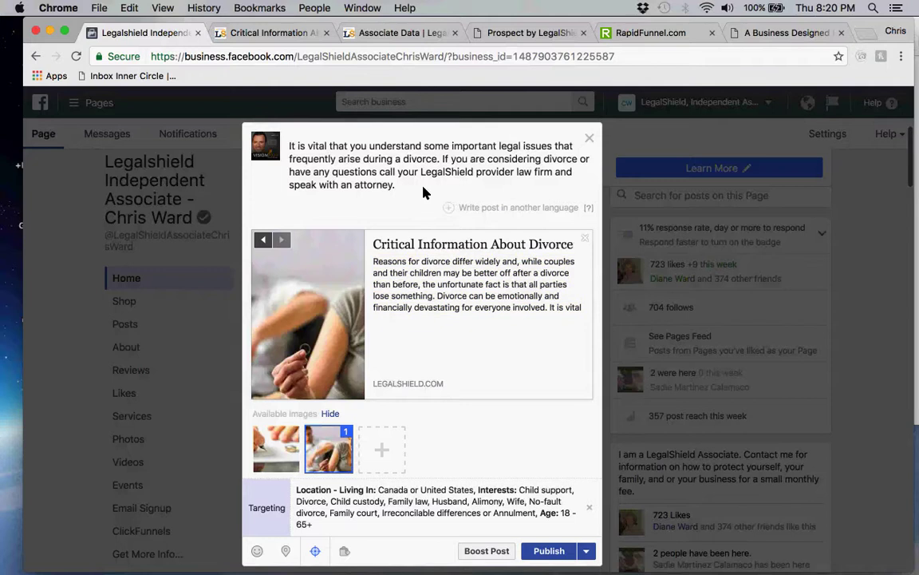
{"action": "scroll", "coordinate": [423, 192], "scroll_direction": "up", "scroll_amount": 1}
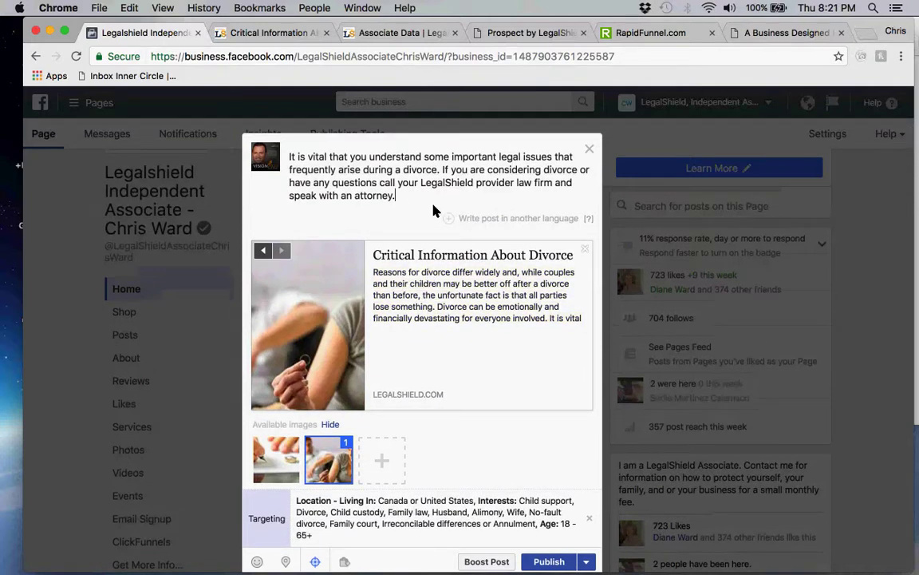
{"action": "left_click", "coordinate": [499, 304]}
{"action": "left_click", "coordinate": [485, 319]}
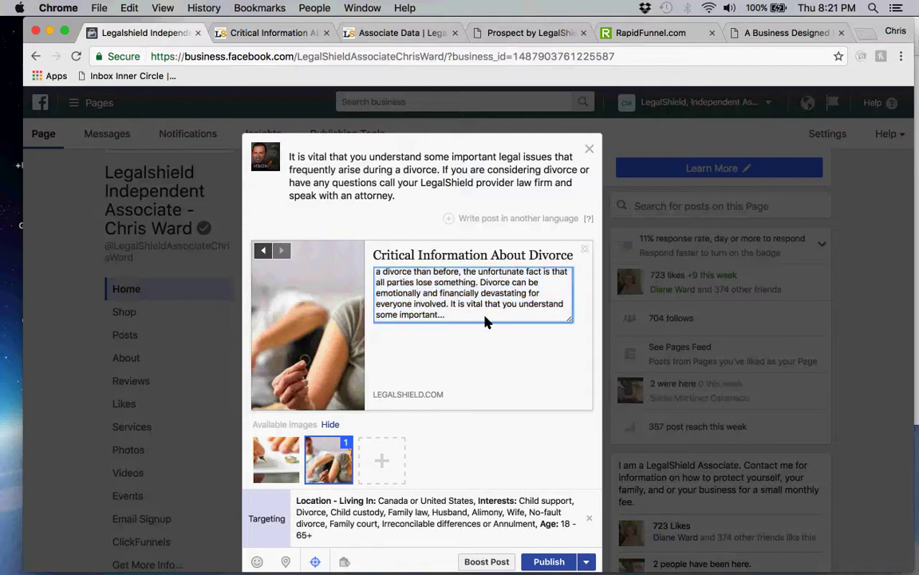
{"action": "left_click_drag", "start_coordinate": [484, 320], "coordinate": [451, 306]}
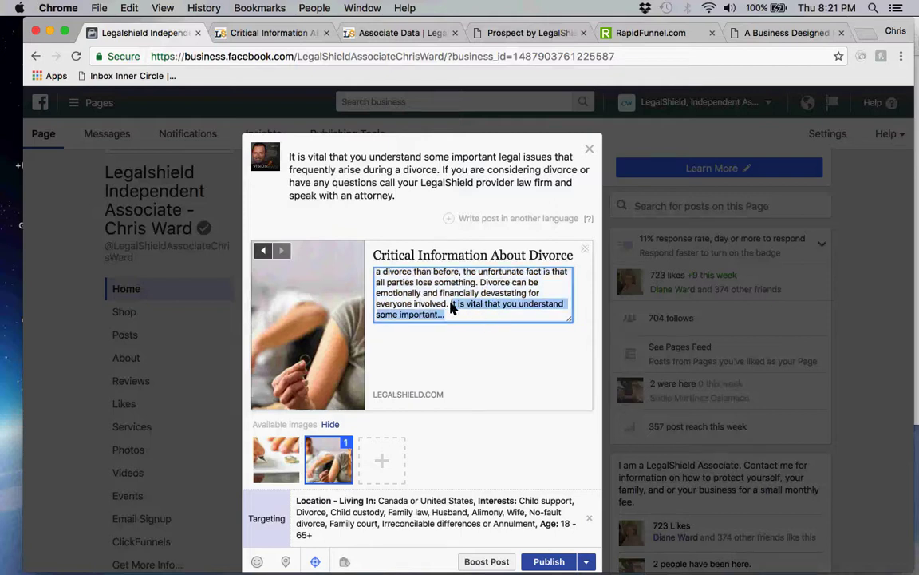
{"action": "key", "text": "BackSpace"}
Prefix the link title with 'Click Here For' and publish the post
{"action": "scroll", "coordinate": [453, 308], "scroll_direction": "up", "scroll_amount": 4}
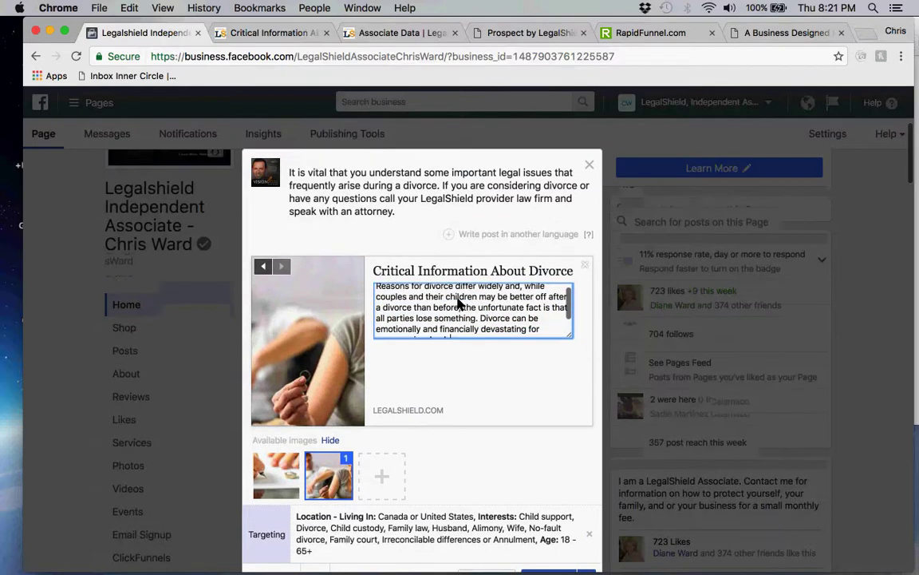
{"action": "left_click", "coordinate": [381, 275]}
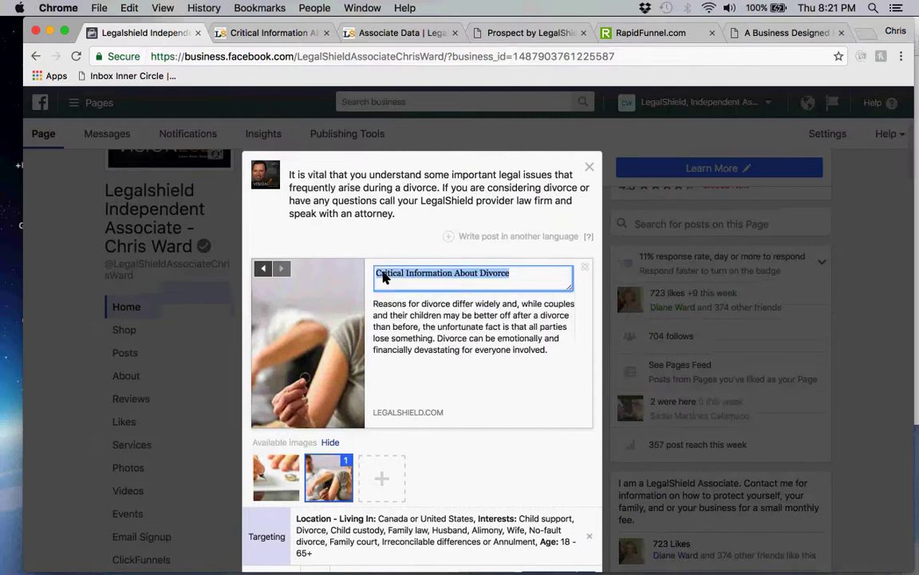
{"action": "left_click", "coordinate": [381, 275]}
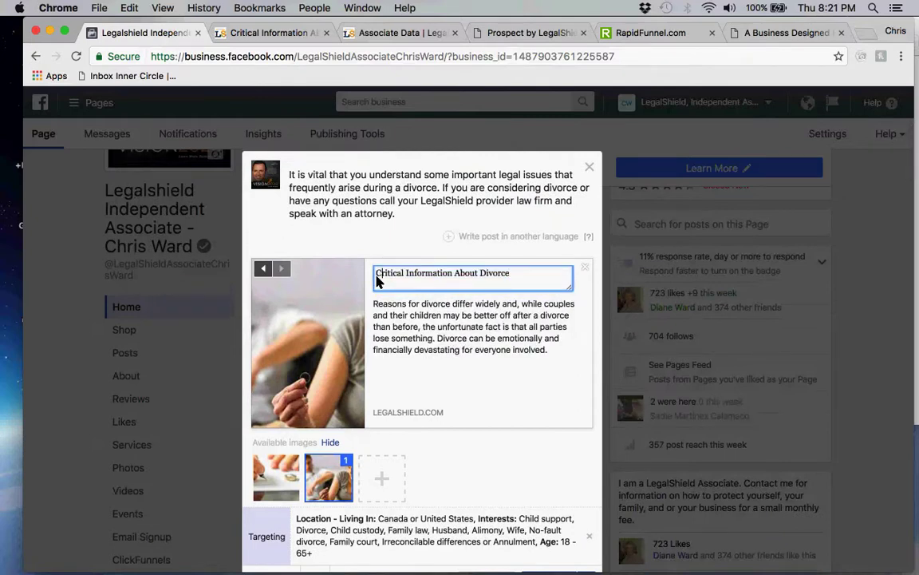
{"action": "type", "text": "Click Here "}
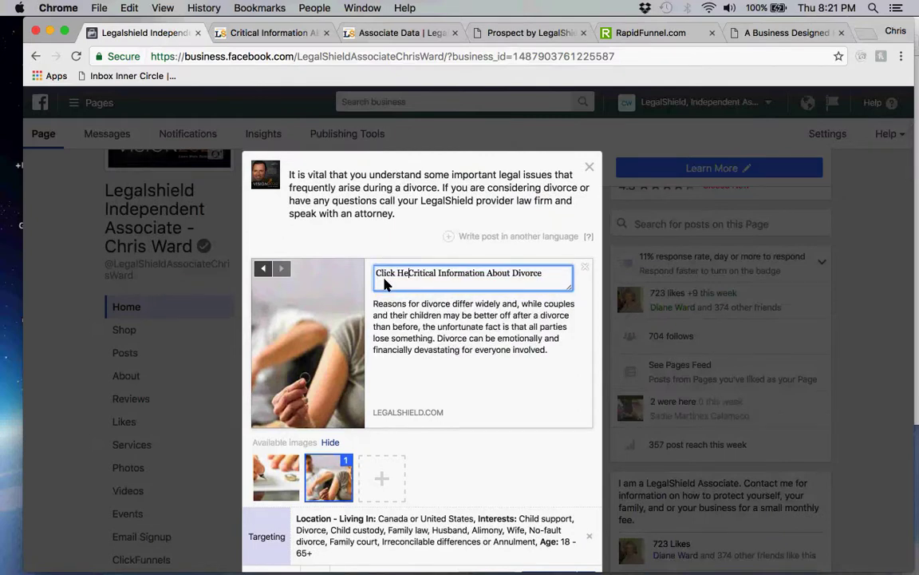
{"action": "type", "text": "For"}
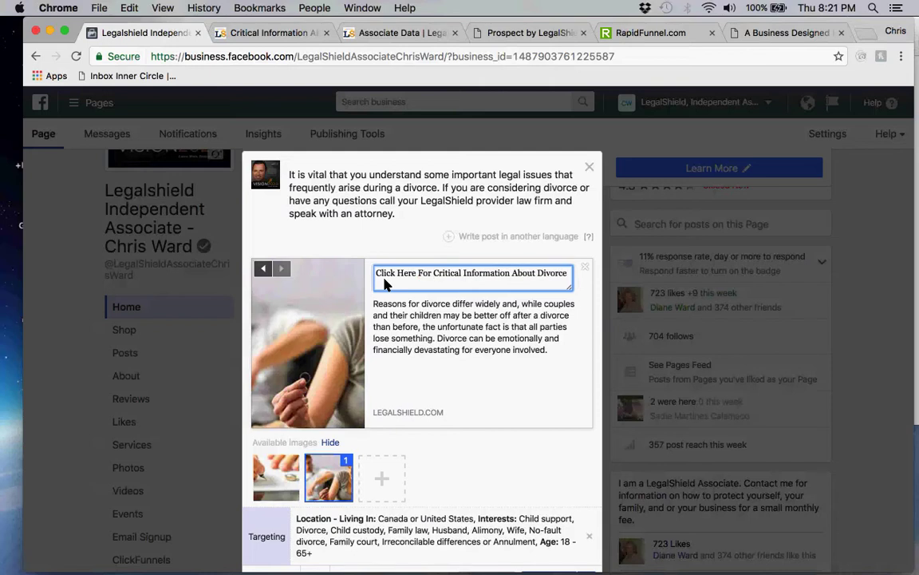
{"action": "left_click", "coordinate": [569, 352]}
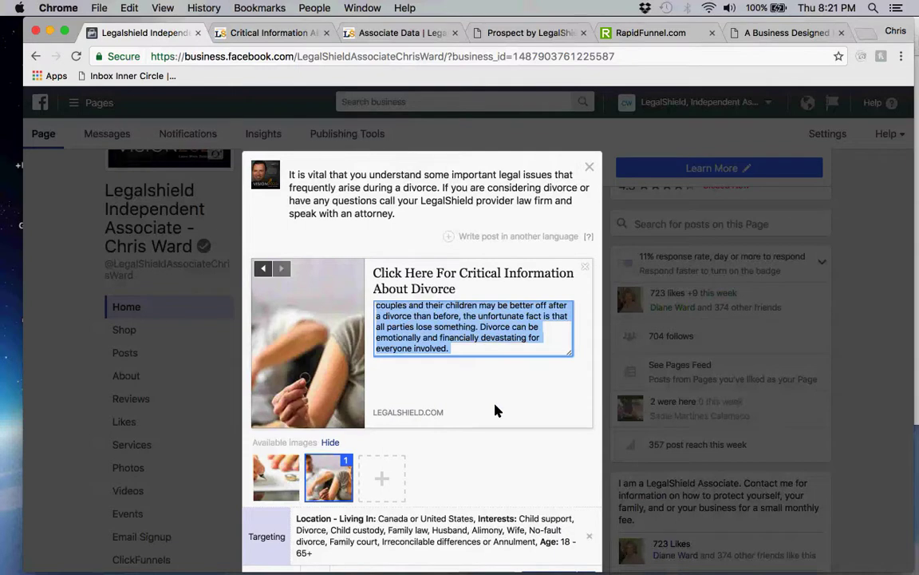
{"action": "scroll", "coordinate": [495, 410], "scroll_direction": "down", "scroll_amount": 2}
{"action": "left_click", "coordinate": [551, 494]}
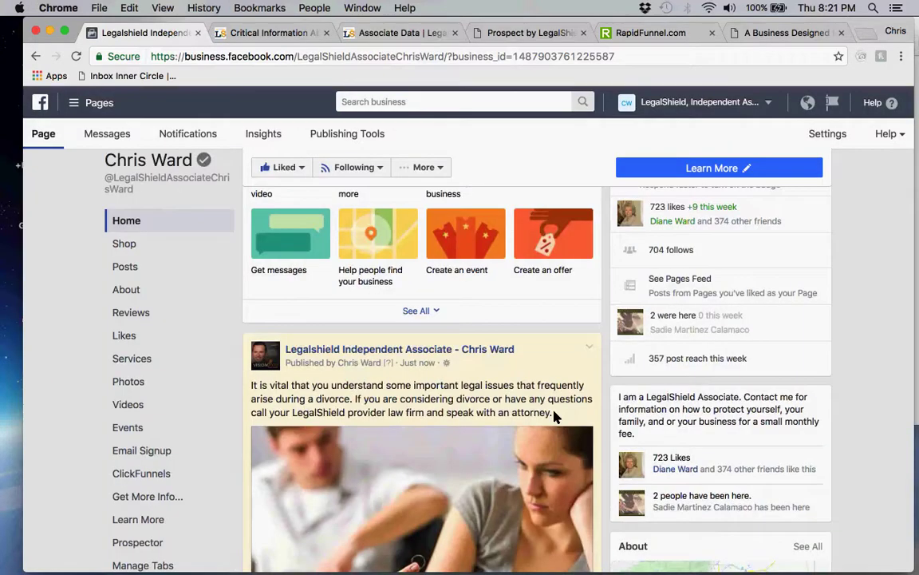
Scroll the page feed to the newly published divorce-article post and its LegalShield link
{"action": "scroll", "coordinate": [553, 399], "scroll_direction": "down", "scroll_amount": 2}
{"action": "scroll", "coordinate": [553, 375], "scroll_direction": "down", "scroll_amount": 1}
{"action": "scroll", "coordinate": [553, 375], "scroll_direction": "down", "scroll_amount": 1}
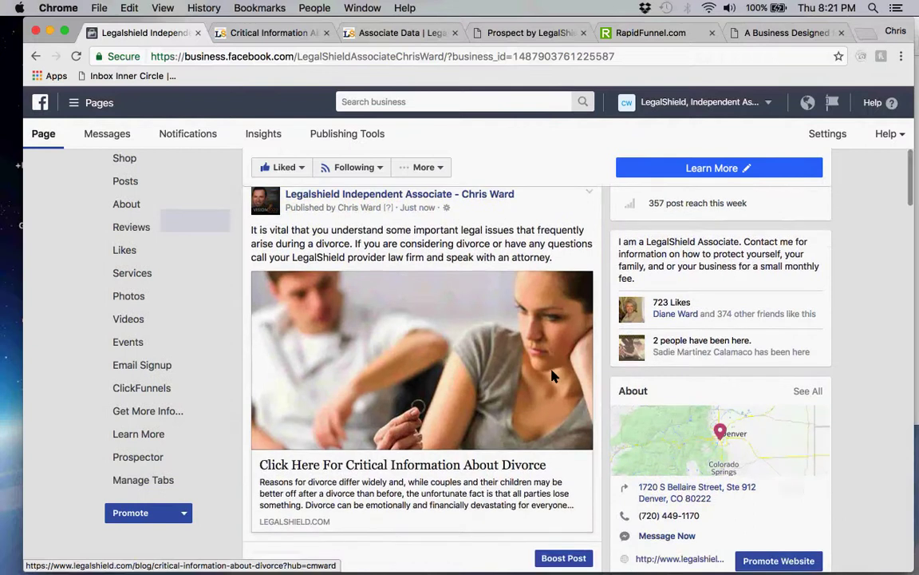
{"action": "scroll", "coordinate": [549, 375], "scroll_direction": "up", "scroll_amount": 1}
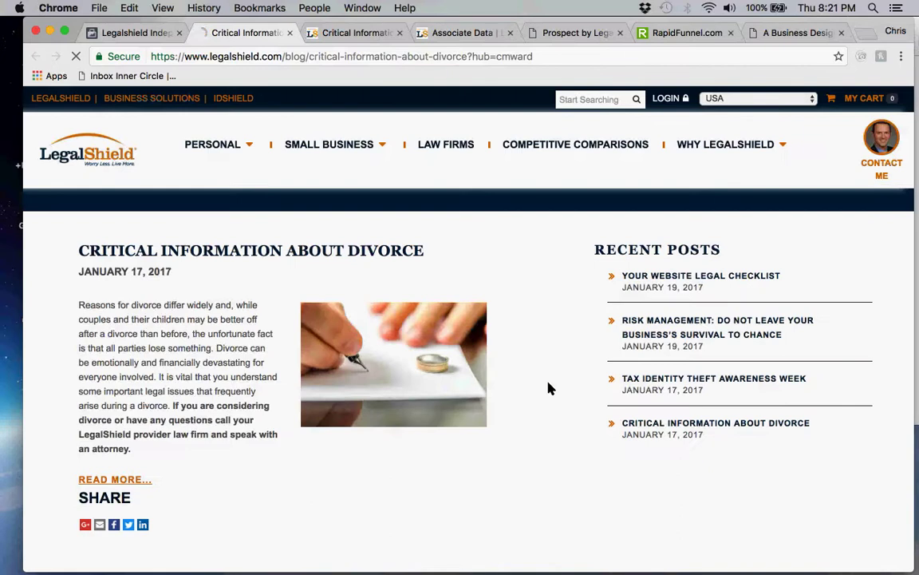
Expand the LegalShield divorce article to its full text with READ MORE
{"action": "mouse_move", "coordinate": [801, 158]}
{"action": "scroll", "coordinate": [556, 401], "scroll_direction": "down", "scroll_amount": 5}
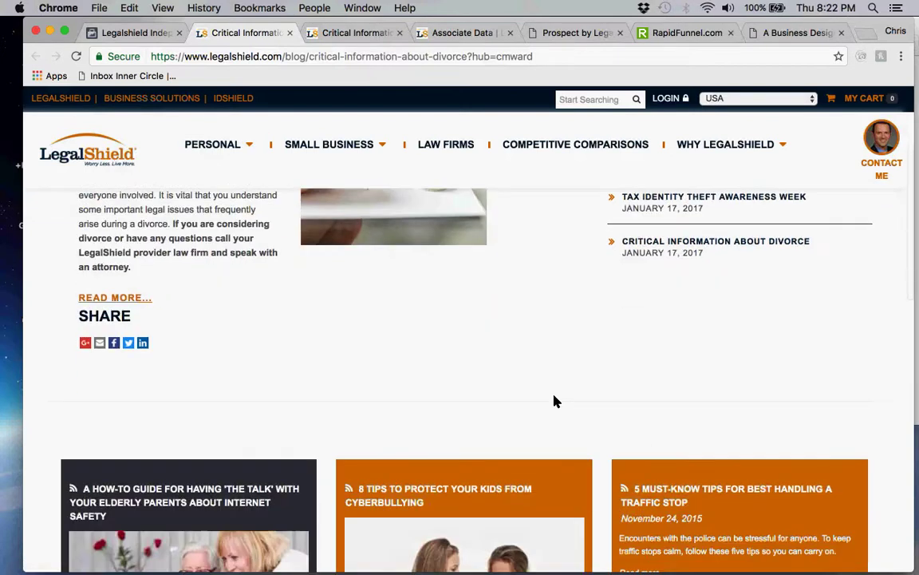
{"action": "scroll", "coordinate": [479, 423], "scroll_direction": "up", "scroll_amount": 2}
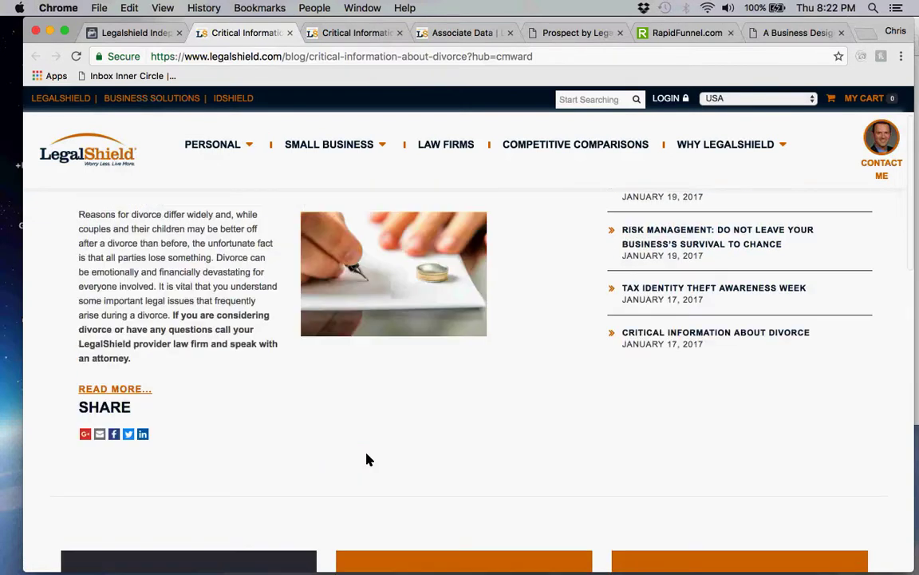
{"action": "left_click", "coordinate": [115, 390]}
{"action": "scroll", "coordinate": [546, 462], "scroll_direction": "down", "scroll_amount": 8}
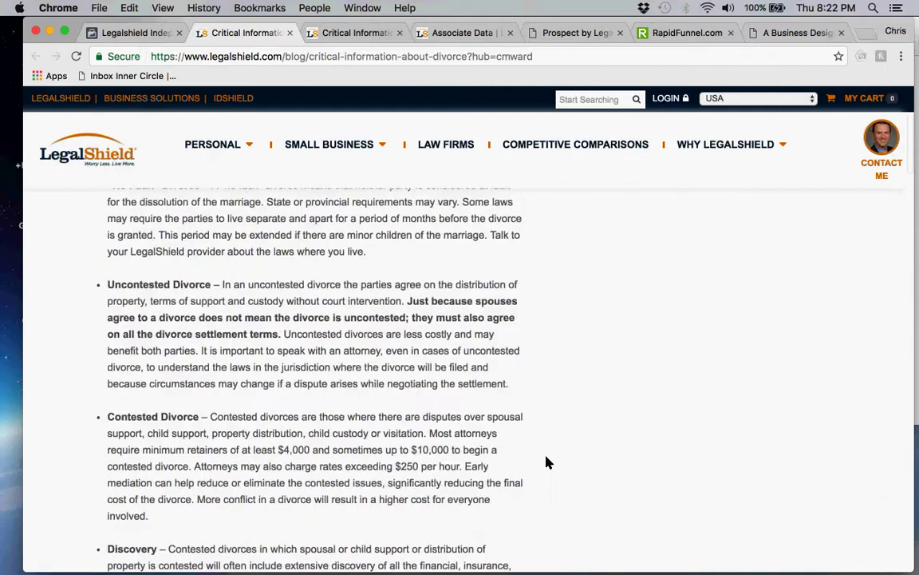
{"action": "scroll", "coordinate": [546, 462], "scroll_direction": "up", "scroll_amount": 12}
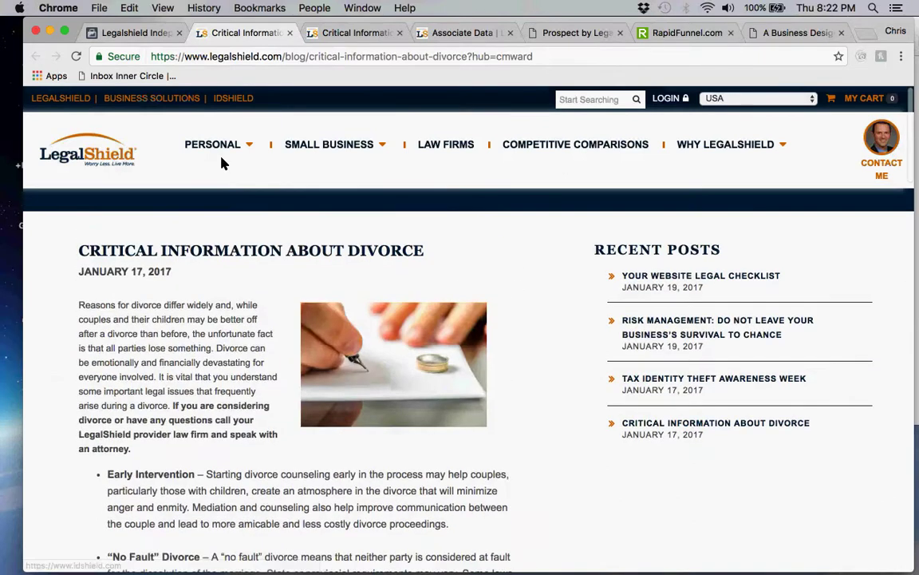
Go to Personal Plans & Pricing and add the LegalShield Individual plan to the cart
{"action": "mouse_move", "coordinate": [221, 147]}
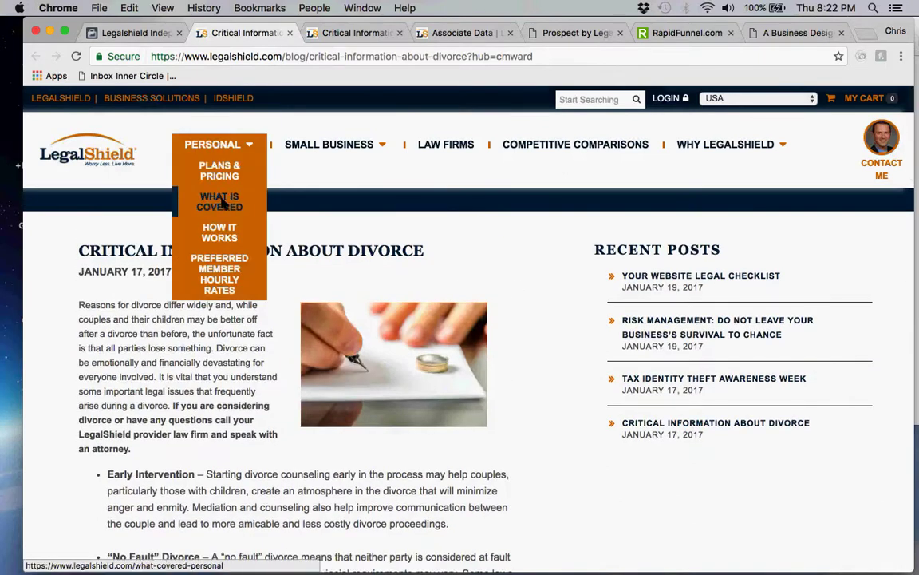
{"action": "left_click", "coordinate": [220, 176]}
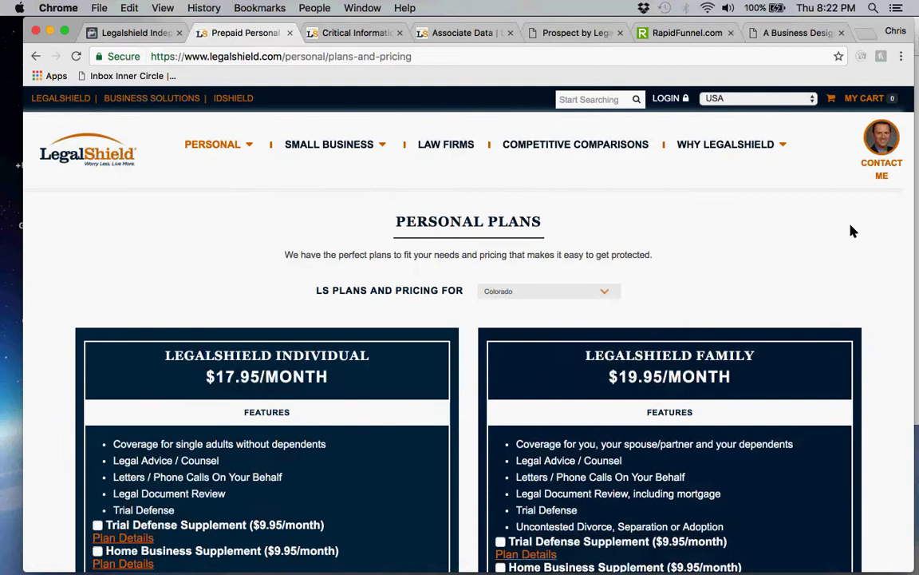
{"action": "scroll", "coordinate": [851, 230], "scroll_direction": "down", "scroll_amount": 2}
{"action": "scroll", "coordinate": [850, 230], "scroll_direction": "down", "scroll_amount": 1}
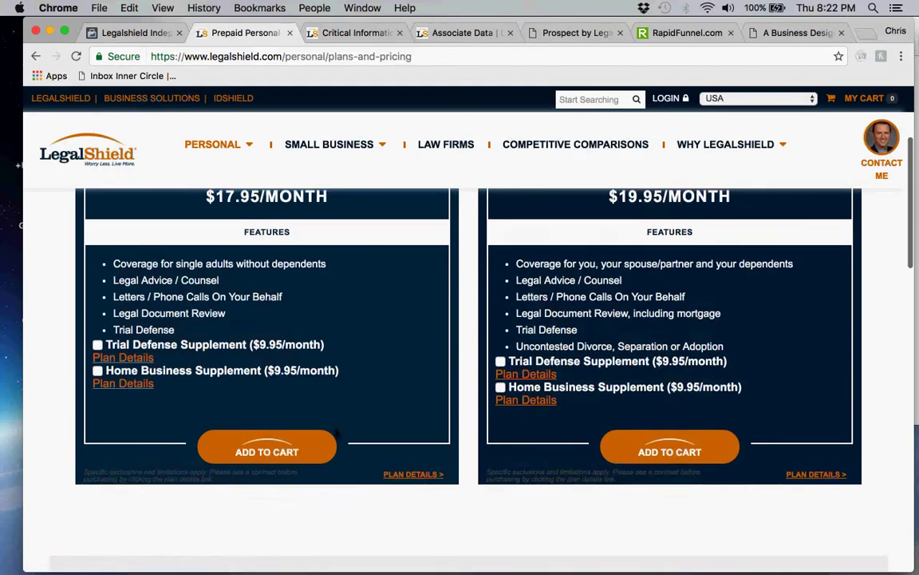
{"action": "left_click", "coordinate": [255, 450]}
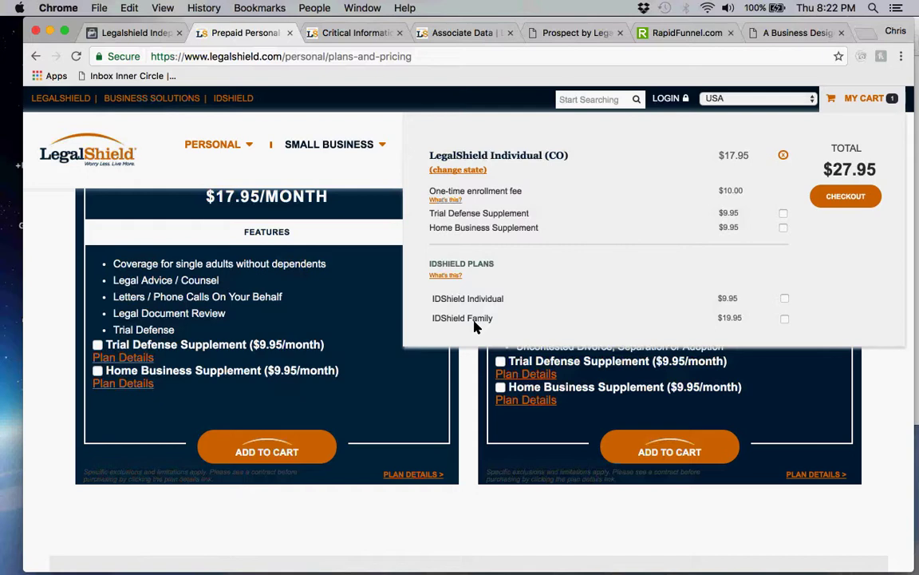
Proceed to checkout and review the Basic Information step with prefilled referral details and $27.95 summary
{"action": "left_click", "coordinate": [848, 198]}
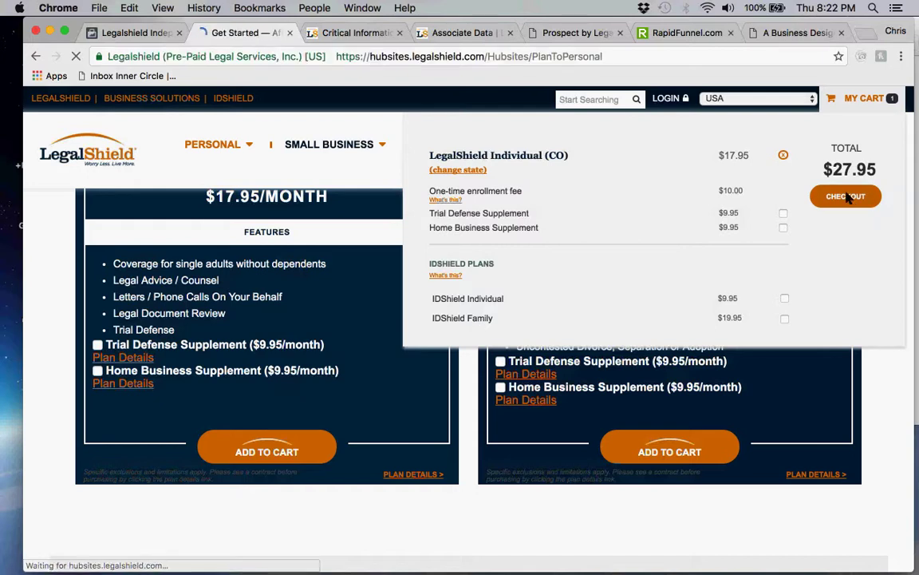
{"action": "scroll", "coordinate": [546, 371], "scroll_direction": "down", "scroll_amount": 5}
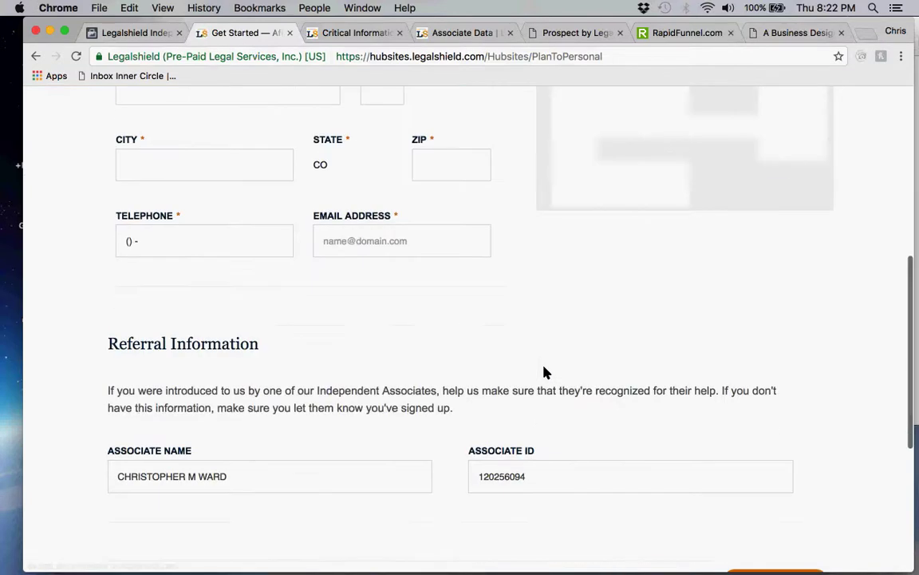
{"action": "scroll", "coordinate": [546, 371], "scroll_direction": "down", "scroll_amount": 3}
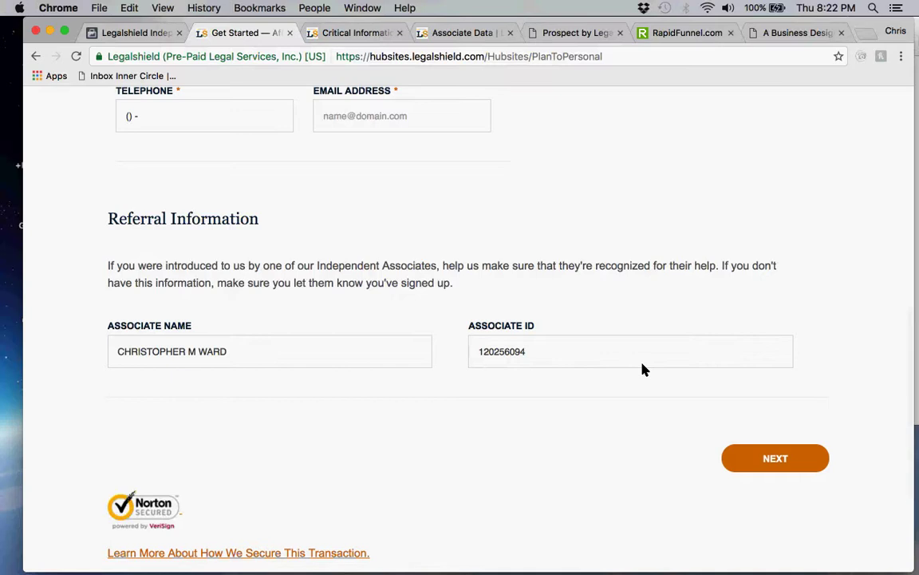
{"action": "scroll", "coordinate": [644, 368], "scroll_direction": "up", "scroll_amount": 10}
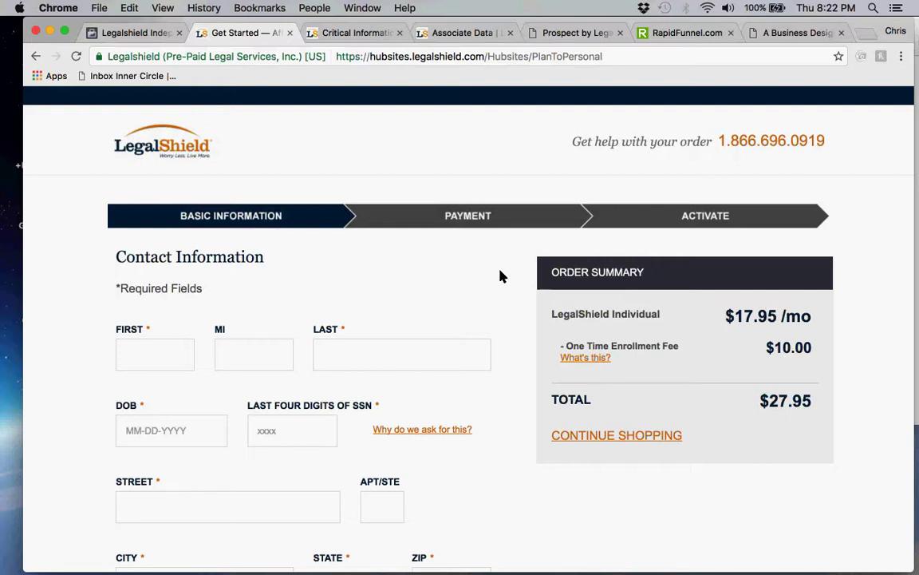
{"action": "scroll", "coordinate": [501, 275], "scroll_direction": "down", "scroll_amount": 1}
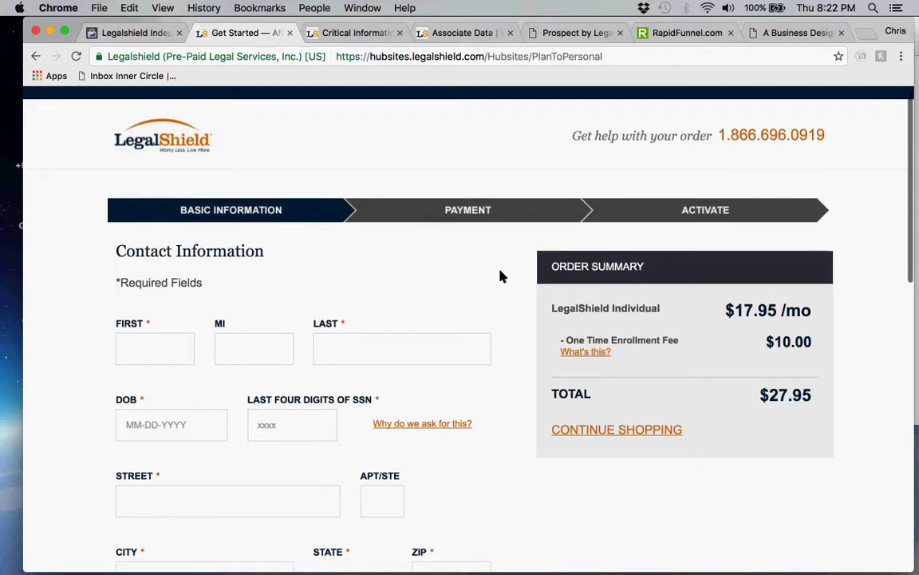
{"action": "scroll", "coordinate": [501, 275], "scroll_direction": "up", "scroll_amount": 1}
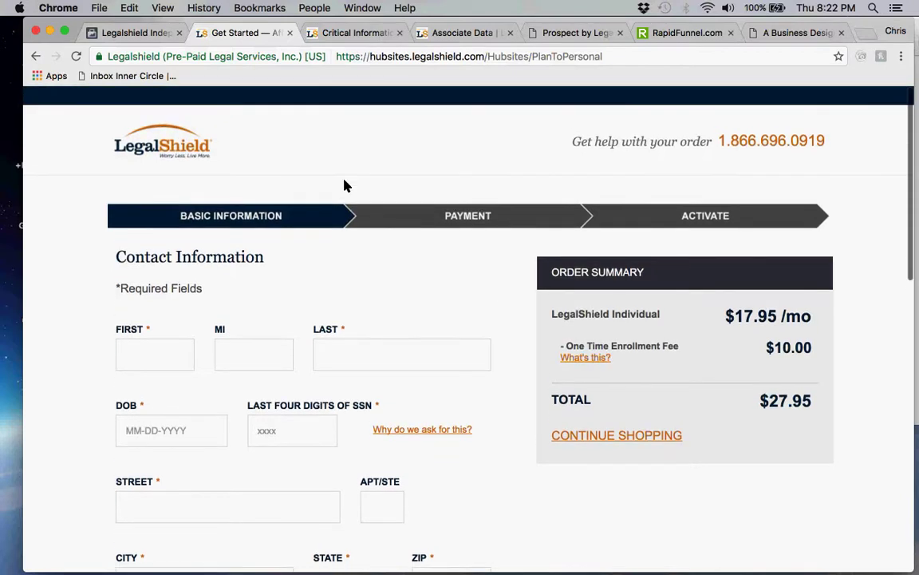
{"action": "left_click", "coordinate": [136, 34]}
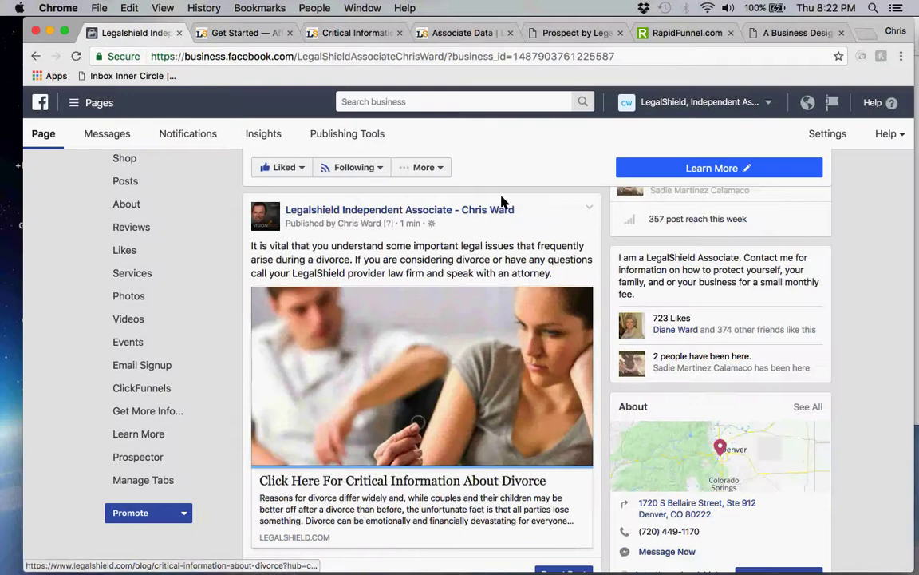
{"action": "scroll", "coordinate": [594, 275], "scroll_direction": "down", "scroll_amount": 1}
{"action": "scroll", "coordinate": [607, 275], "scroll_direction": "down", "scroll_amount": 8}
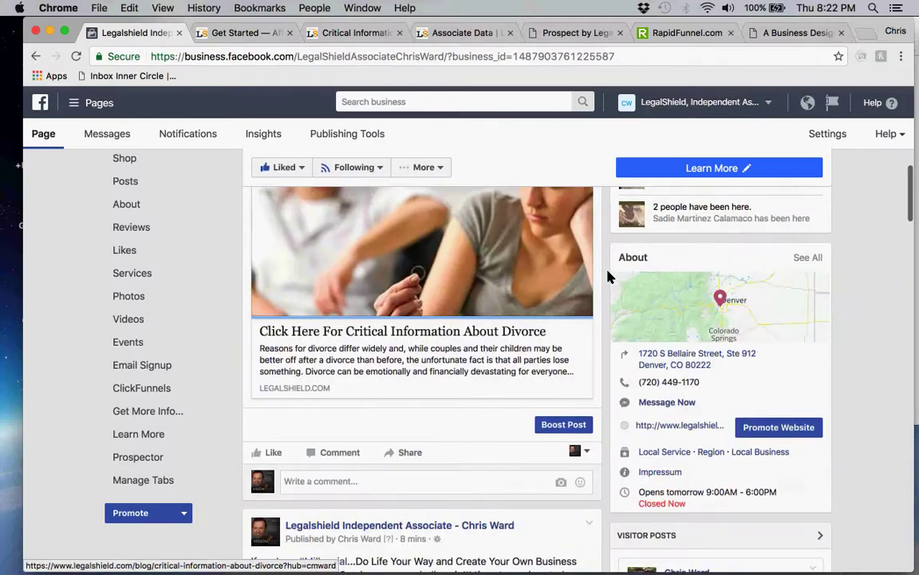
{"action": "scroll", "coordinate": [606, 275], "scroll_direction": "down", "scroll_amount": 4}
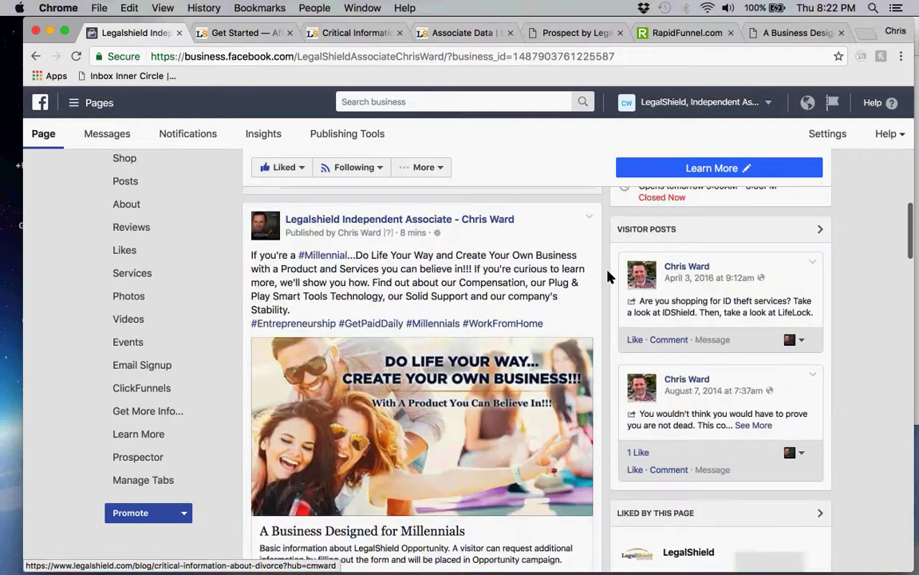
{"action": "scroll", "coordinate": [606, 275], "scroll_direction": "up", "scroll_amount": 7}
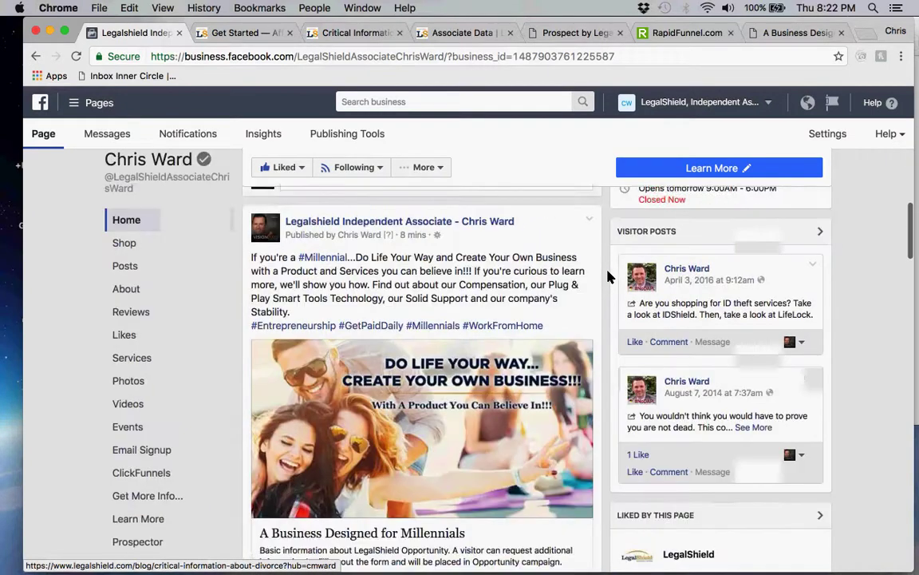
{"action": "scroll", "coordinate": [607, 275], "scroll_direction": "up", "scroll_amount": 8}
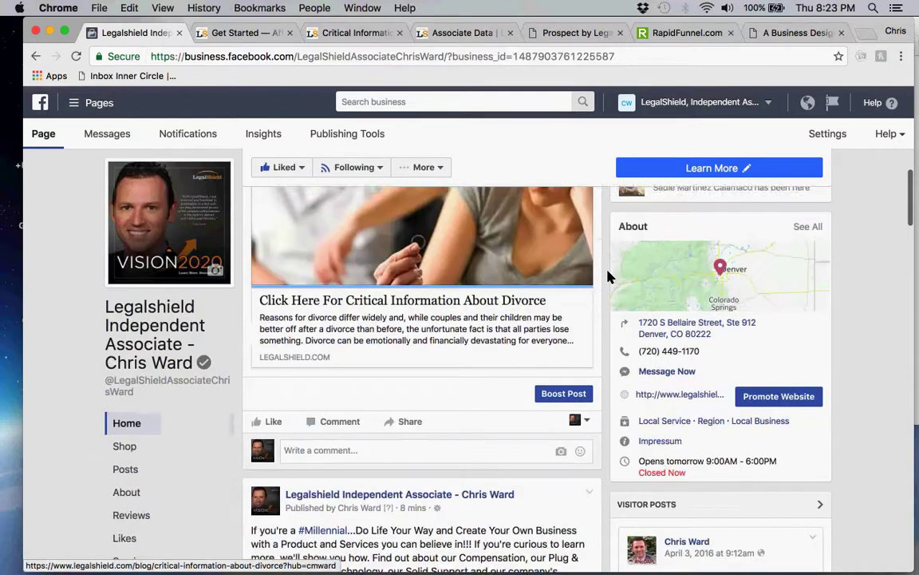
{"action": "scroll", "coordinate": [606, 275], "scroll_direction": "down", "scroll_amount": 2}
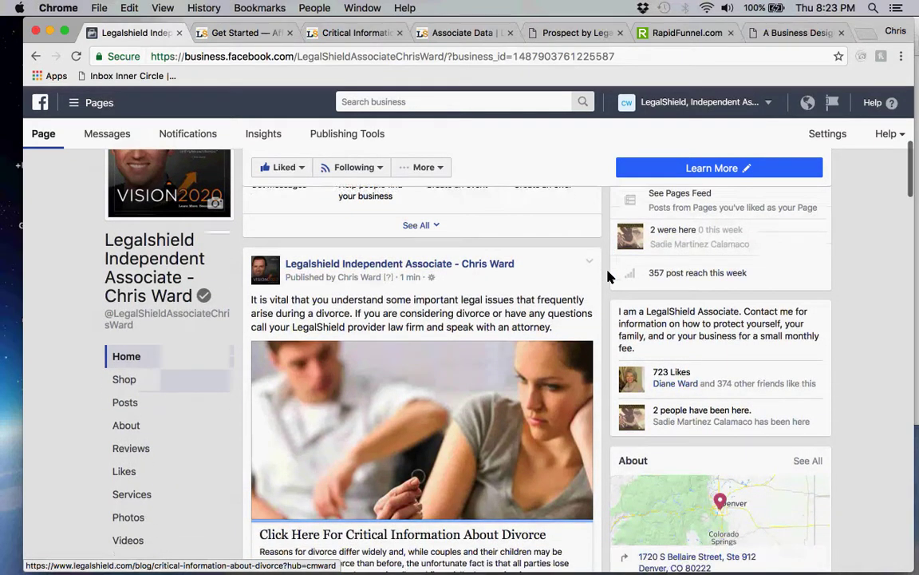
{"action": "scroll", "coordinate": [607, 276], "scroll_direction": "down", "scroll_amount": 1}
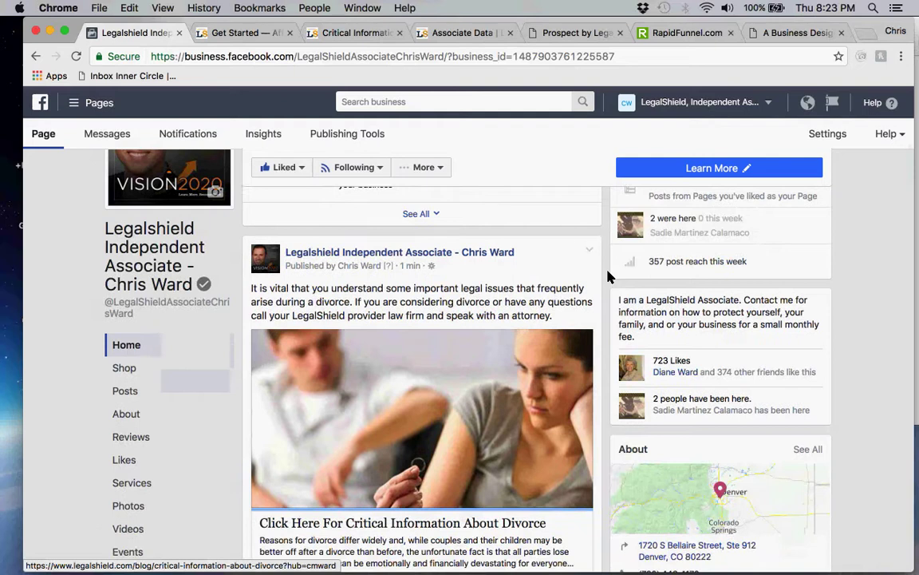
{"action": "scroll", "coordinate": [607, 275], "scroll_direction": "down", "scroll_amount": 1}
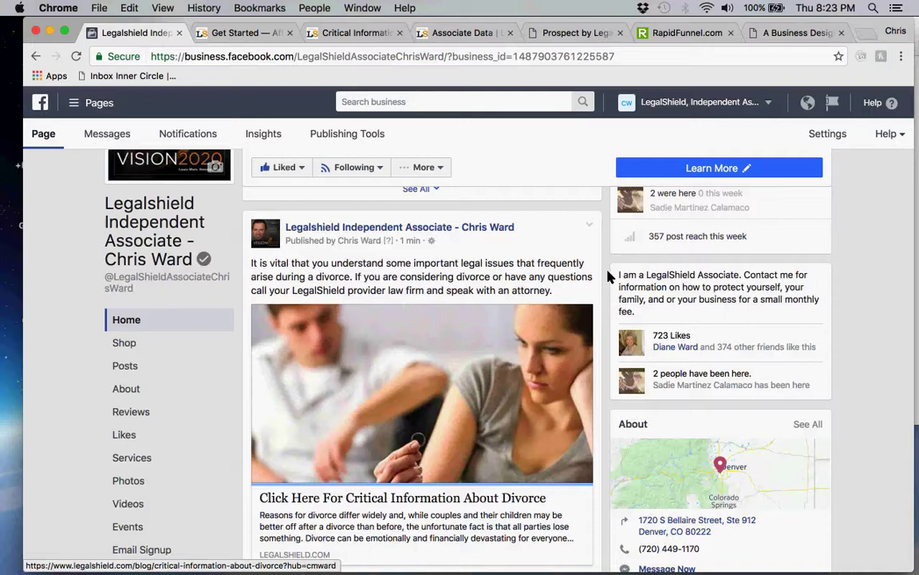
{"action": "scroll", "coordinate": [607, 275], "scroll_direction": "down", "scroll_amount": 1}
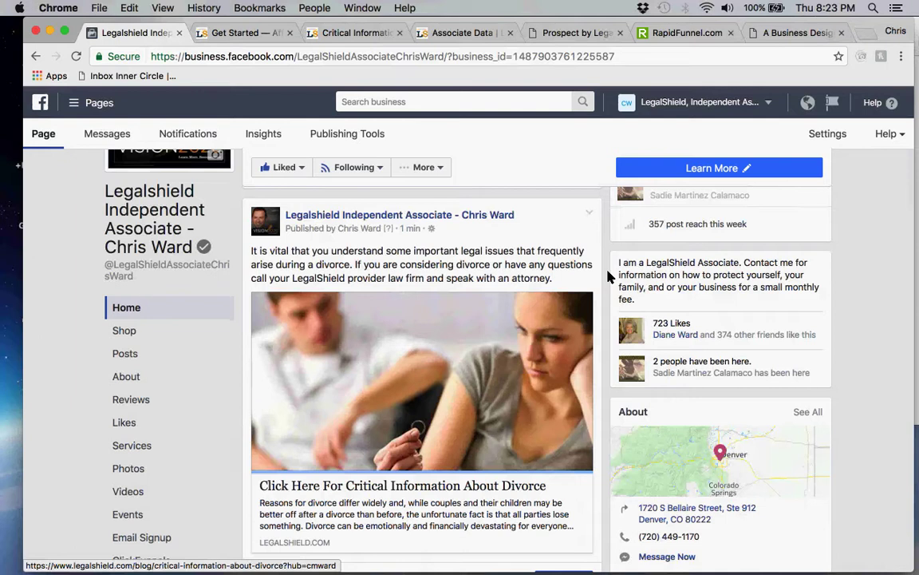
{"action": "scroll", "coordinate": [607, 275], "scroll_direction": "up", "scroll_amount": 3}
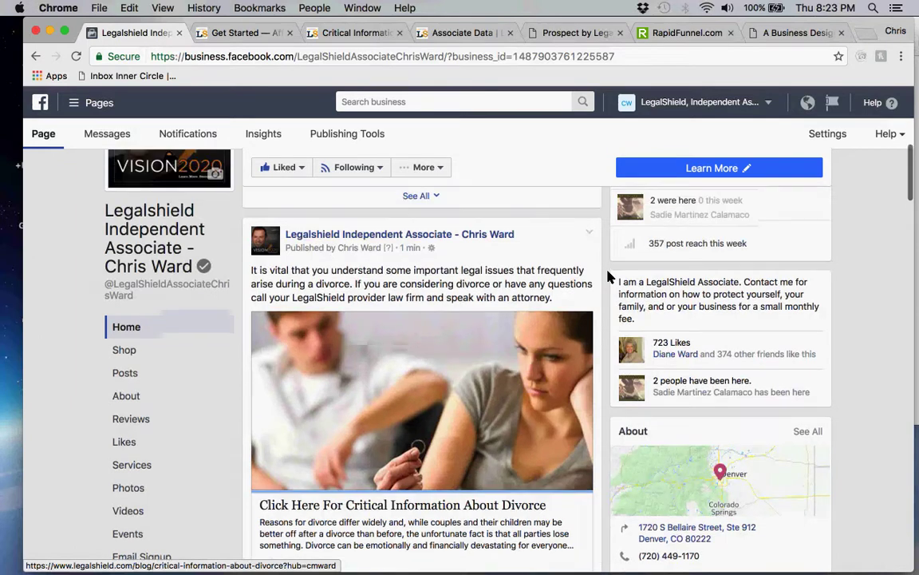
{"action": "scroll", "coordinate": [606, 275], "scroll_direction": "up", "scroll_amount": 10}
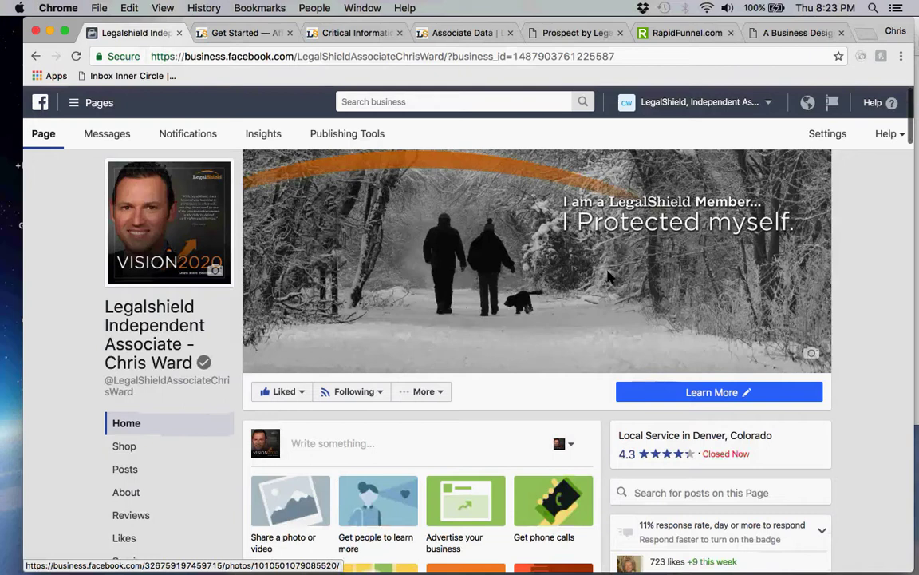
{"action": "scroll", "coordinate": [608, 276], "scroll_direction": "down", "scroll_amount": 3}
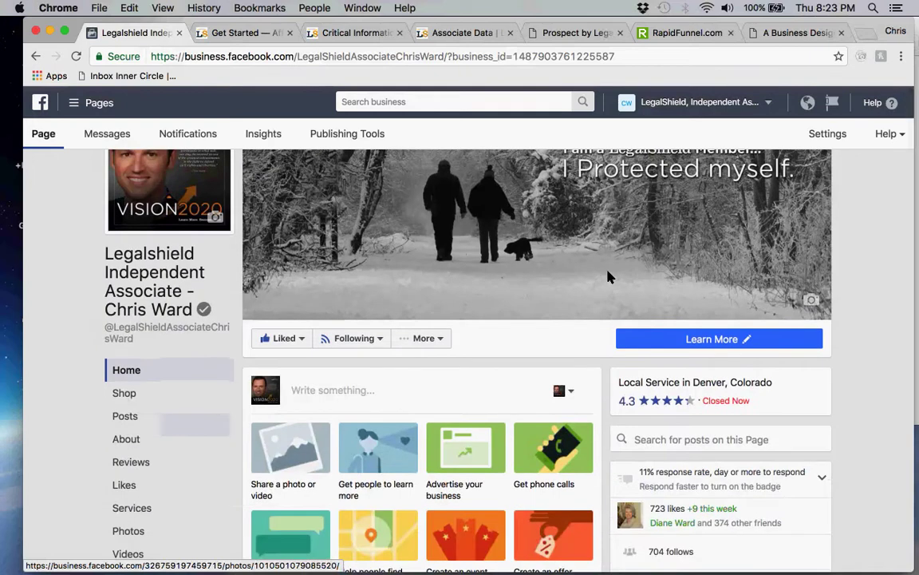
{"action": "scroll", "coordinate": [608, 276], "scroll_direction": "up", "scroll_amount": 3}
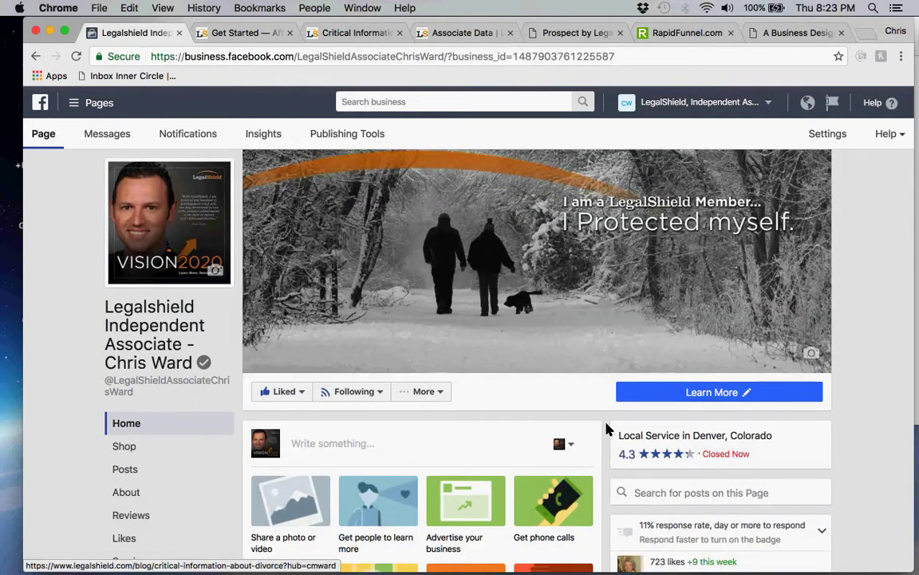
{"action": "scroll", "coordinate": [607, 429], "scroll_direction": "down", "scroll_amount": 1}
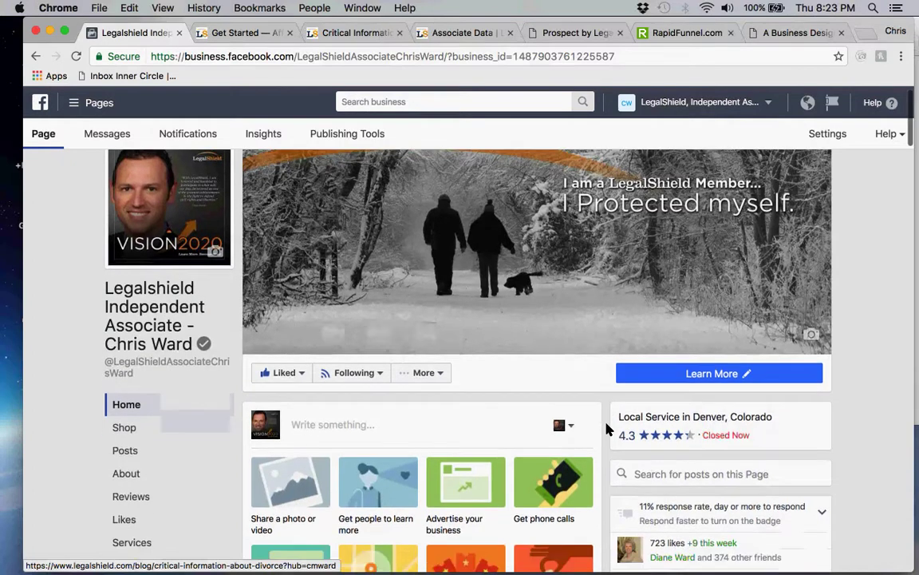
{"action": "scroll", "coordinate": [606, 429], "scroll_direction": "down", "scroll_amount": 5}
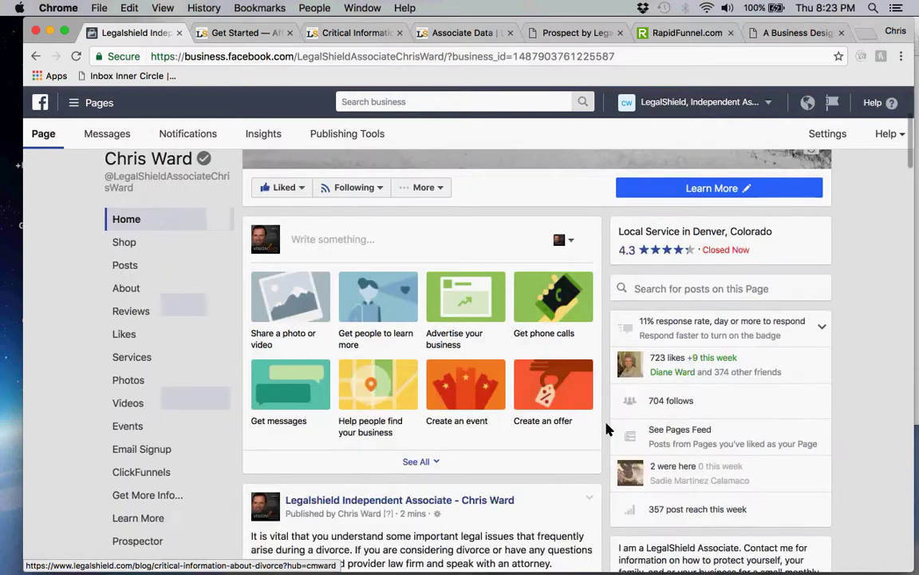
{"action": "scroll", "coordinate": [606, 429], "scroll_direction": "up", "scroll_amount": 5}
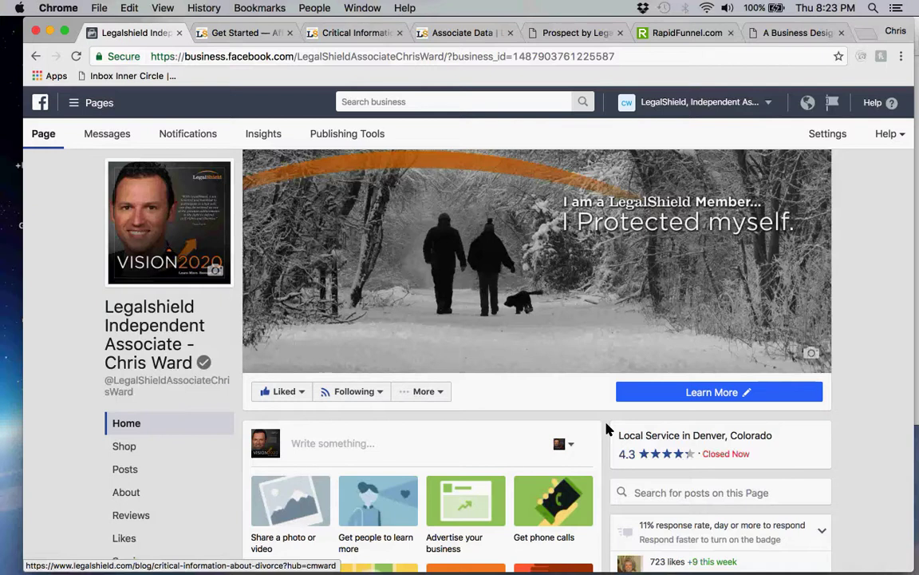
{"action": "scroll", "coordinate": [607, 430], "scroll_direction": "down", "scroll_amount": 5}
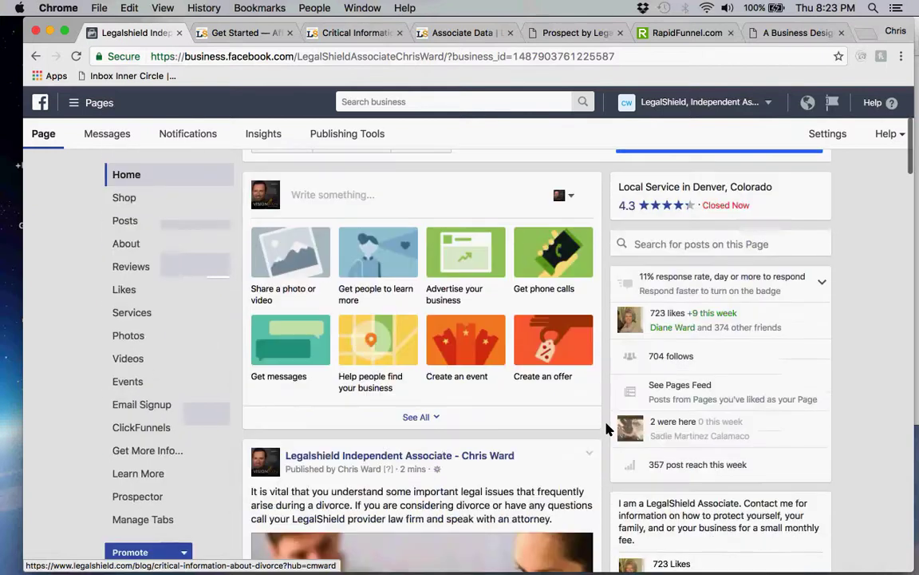
{"action": "scroll", "coordinate": [606, 429], "scroll_direction": "down", "scroll_amount": 5}
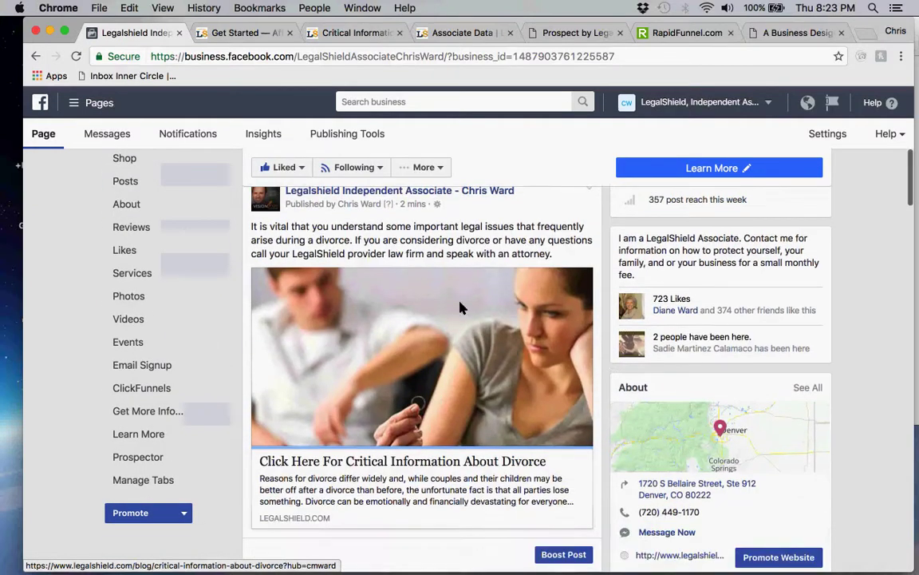
{"action": "scroll", "coordinate": [427, 479], "scroll_direction": "down", "scroll_amount": 2}
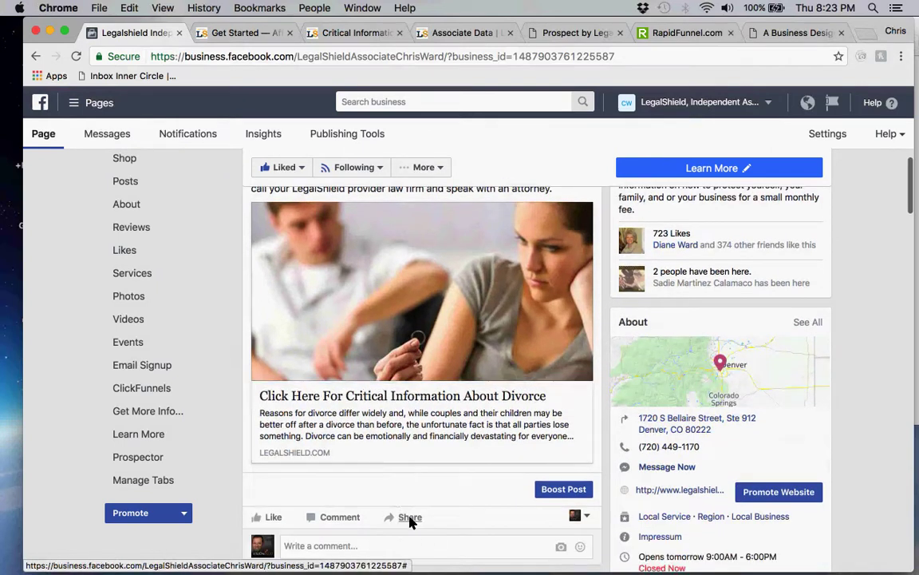
{"action": "left_click", "coordinate": [411, 517]}
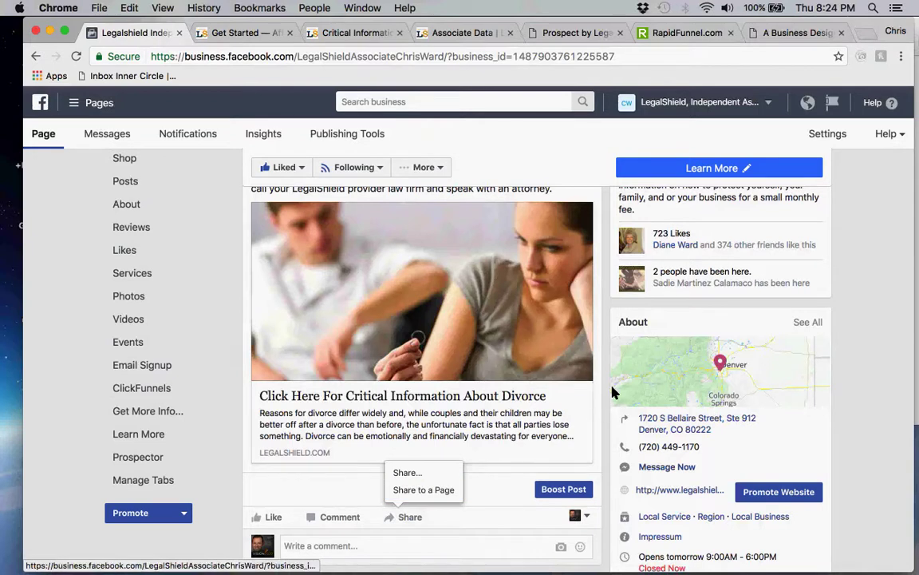
{"action": "scroll", "coordinate": [613, 391], "scroll_direction": "up", "scroll_amount": 3}
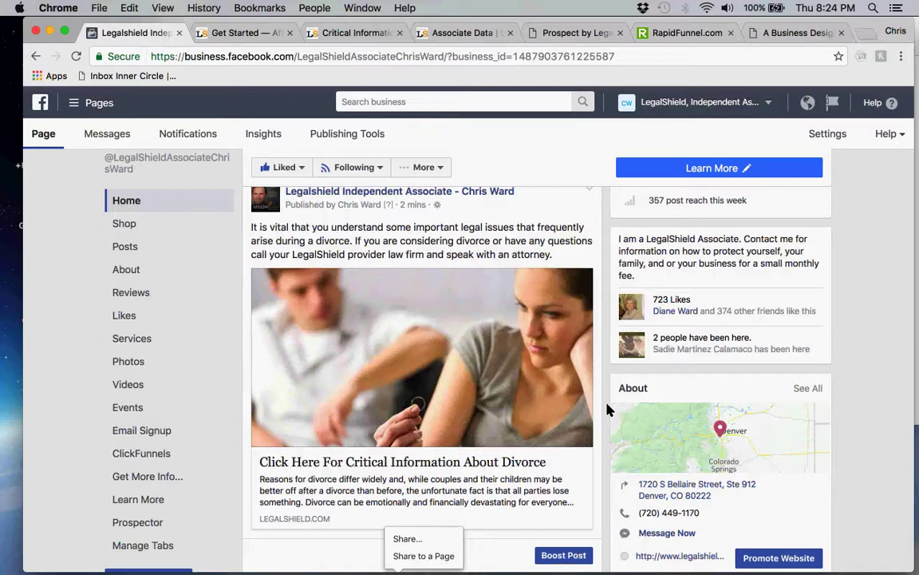
{"action": "scroll", "coordinate": [606, 409], "scroll_direction": "up", "scroll_amount": 2}
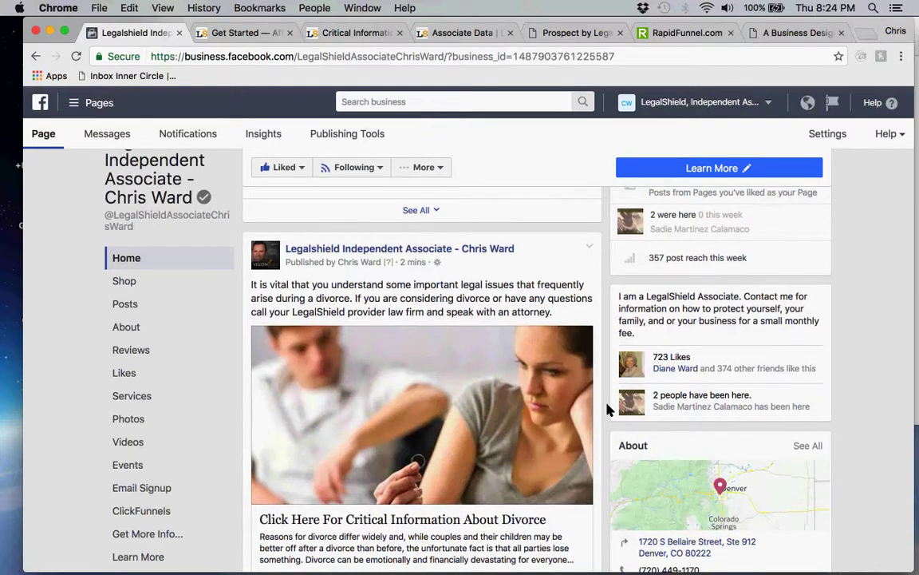
{"action": "scroll", "coordinate": [607, 408], "scroll_direction": "up", "scroll_amount": 3}
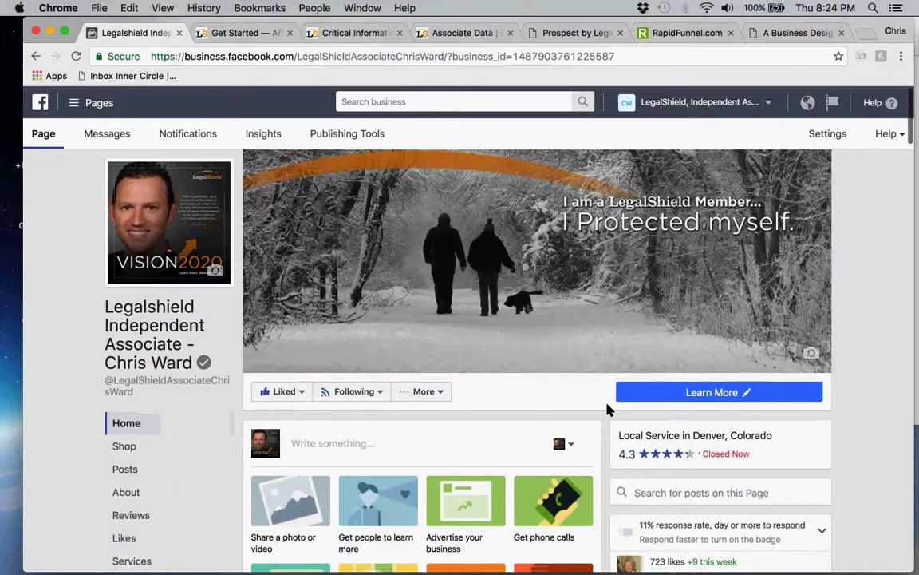